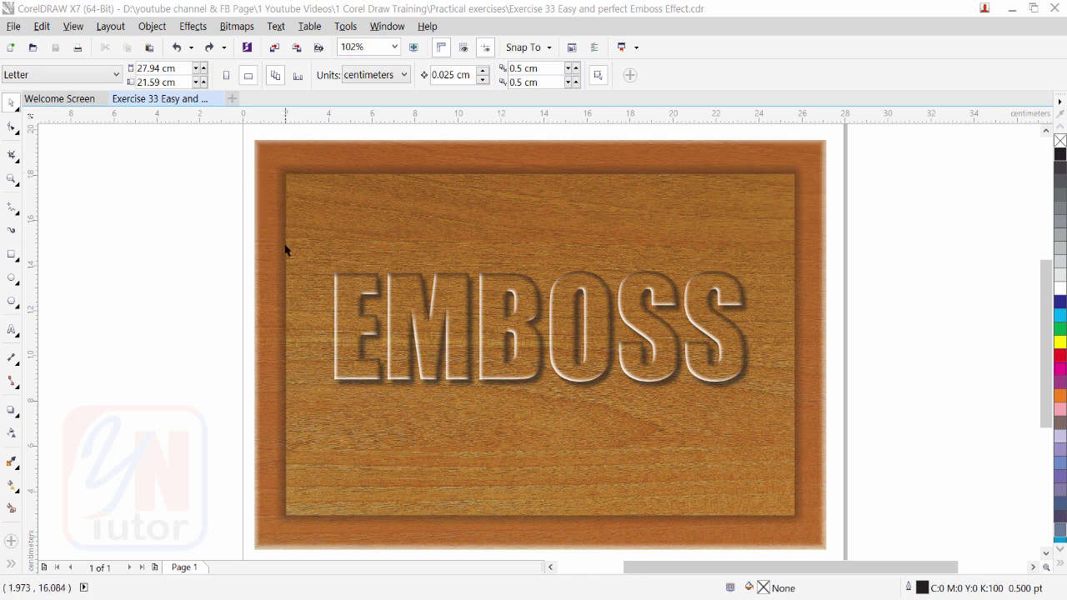
- Move the entire finished EMBOSS artwork off the page, placing it beside the page's right edge
click(351, 293)
scroll(345, 291, up, 4)
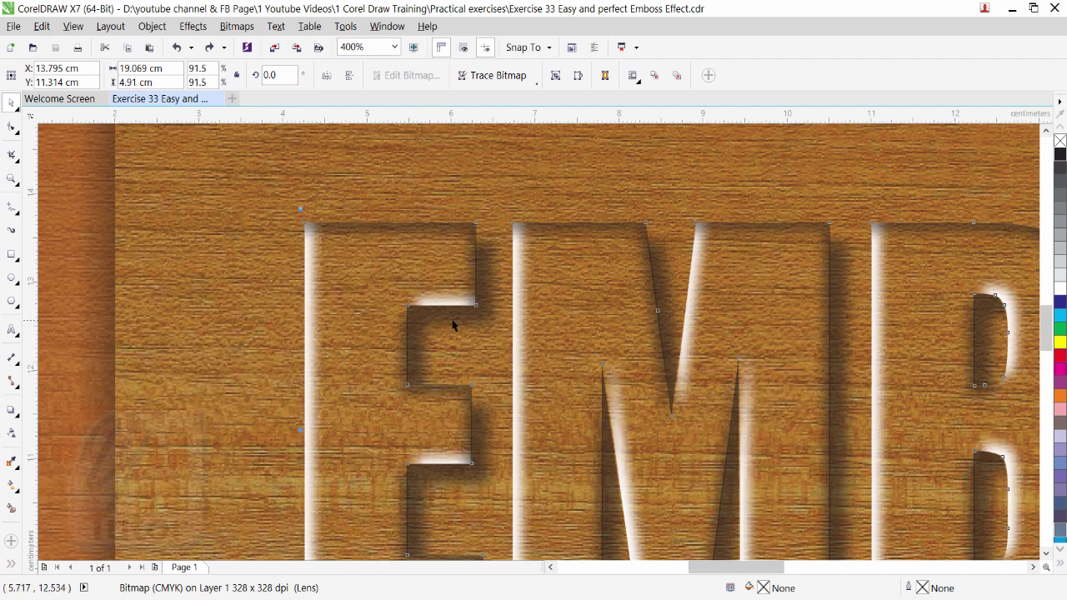
scroll(489, 310, down, 2)
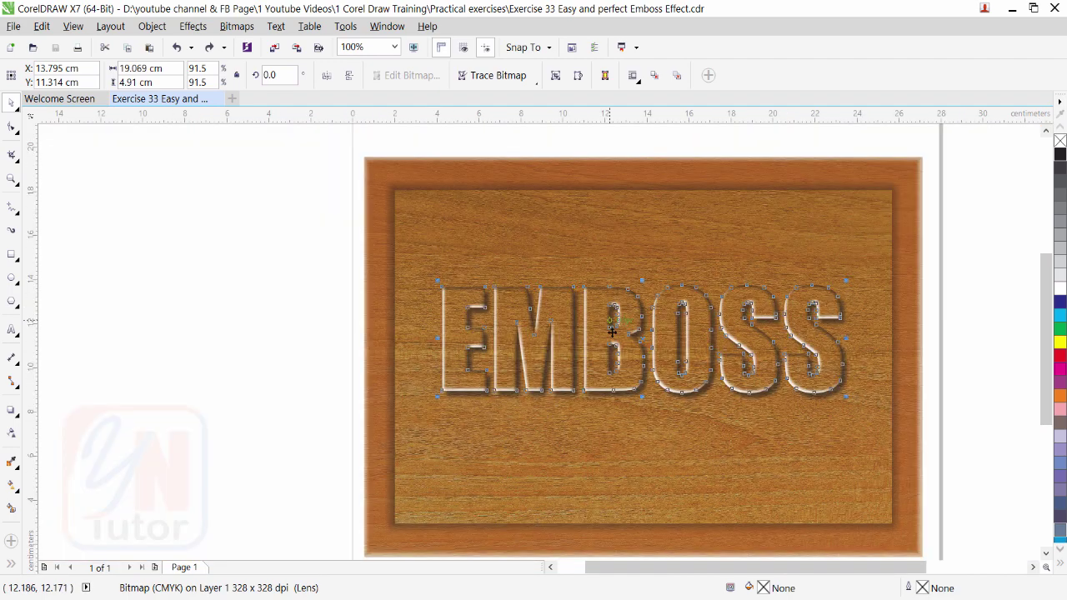
scroll(594, 395, down, 1)
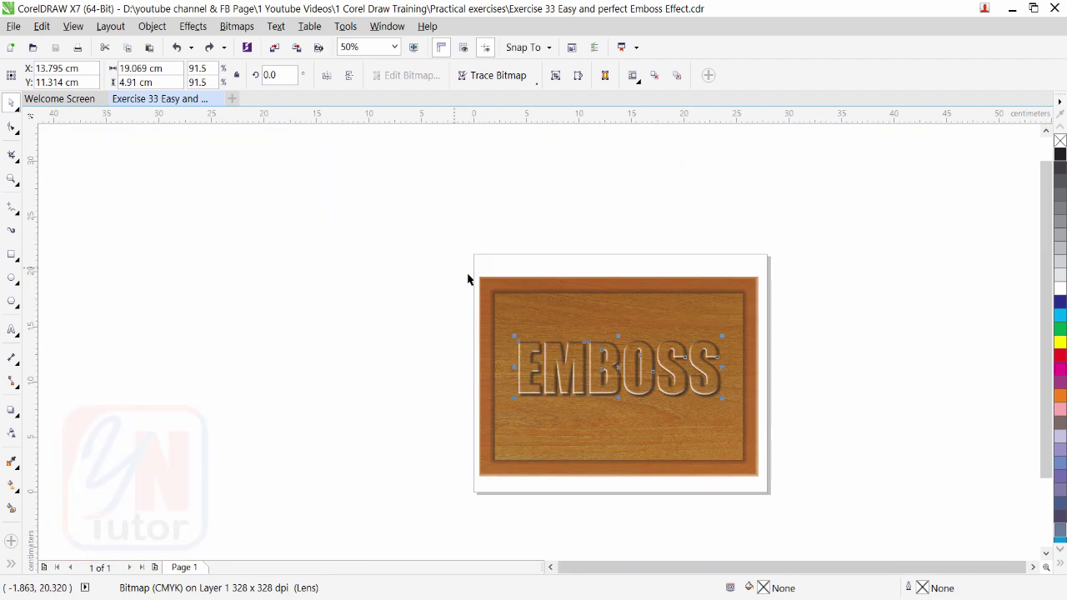
drag(455, 266, 810, 511)
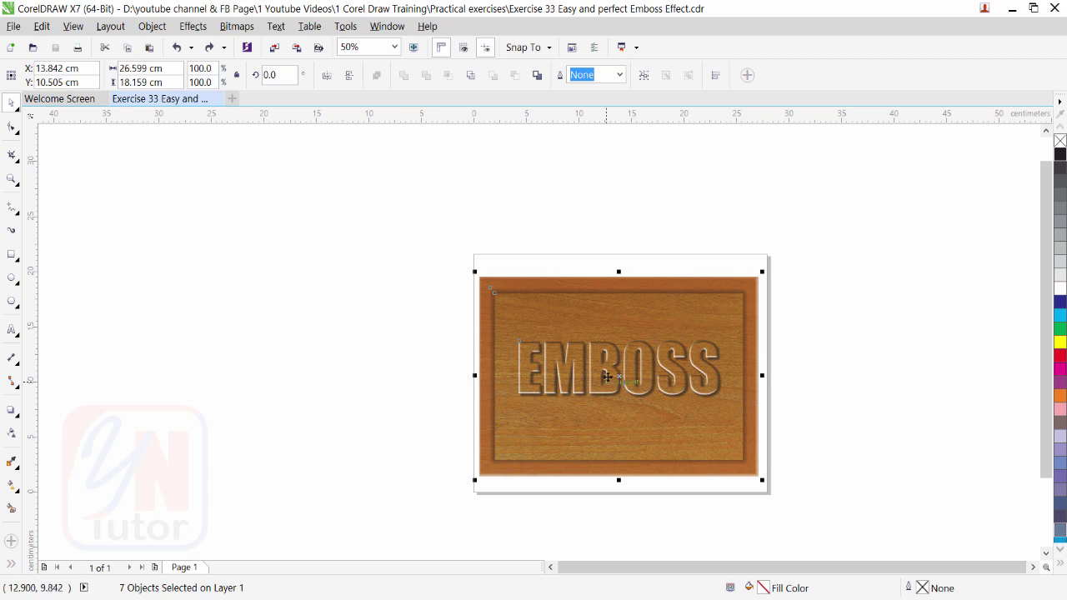
drag(607, 375, 912, 377)
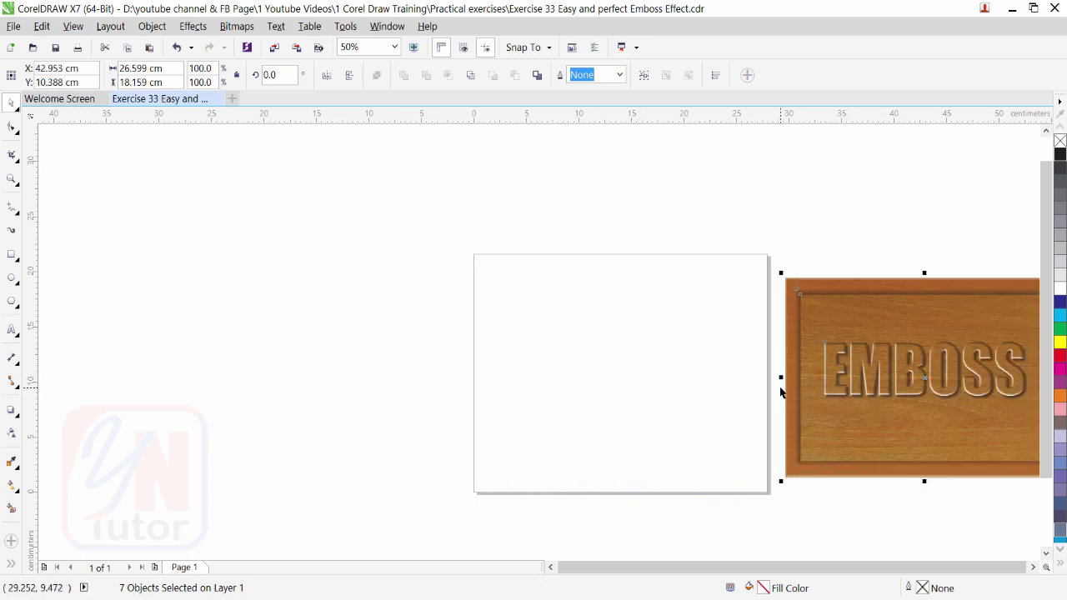
click(1033, 567)
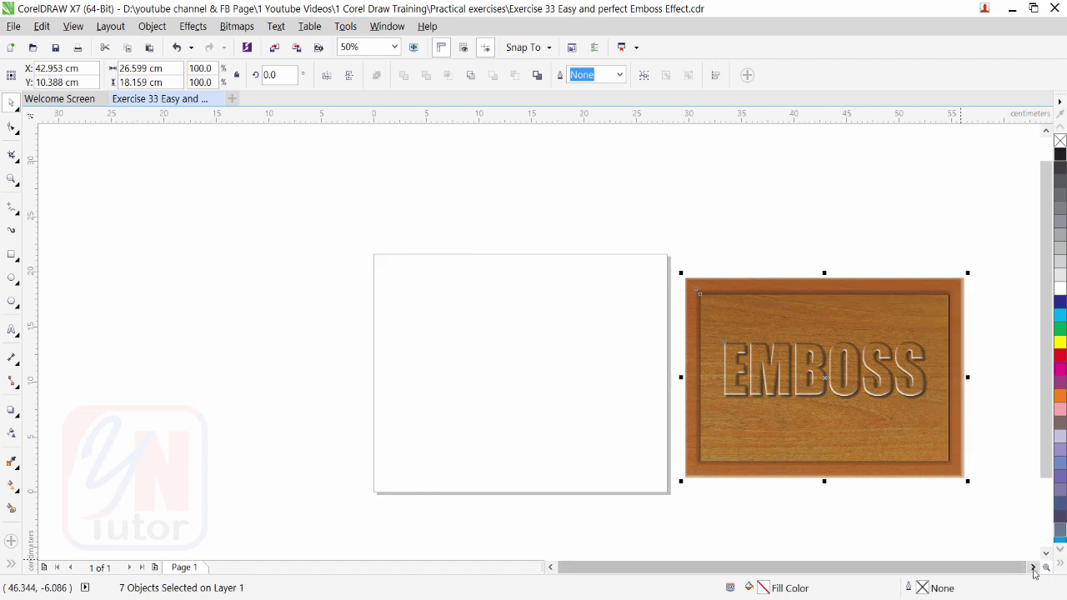
- Import the Wood Texture image and place it on the empty page at about 26.6 cm wide
click(12, 177)
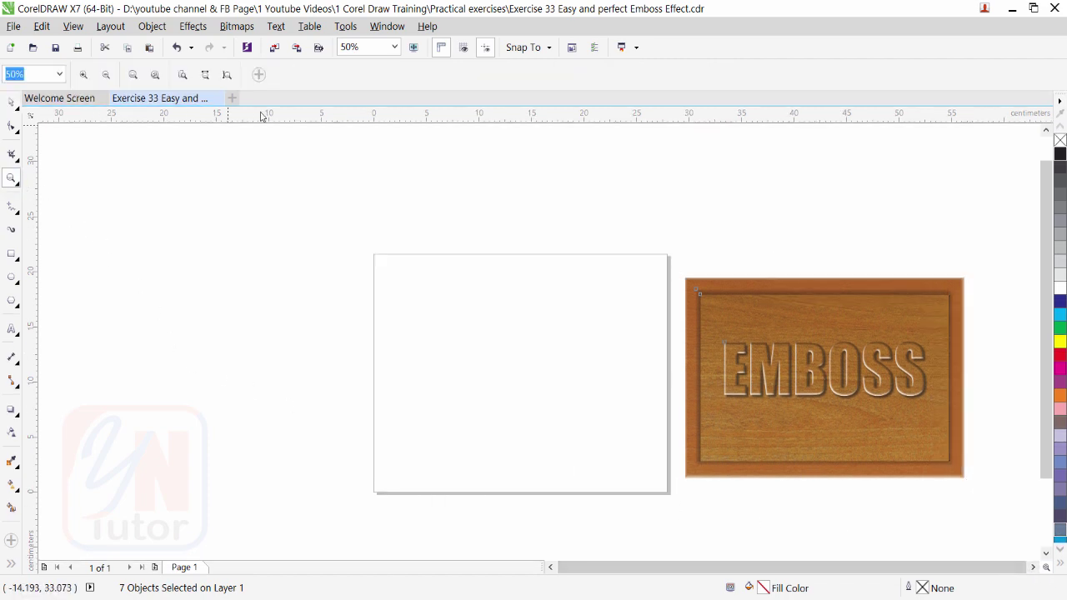
click(225, 76)
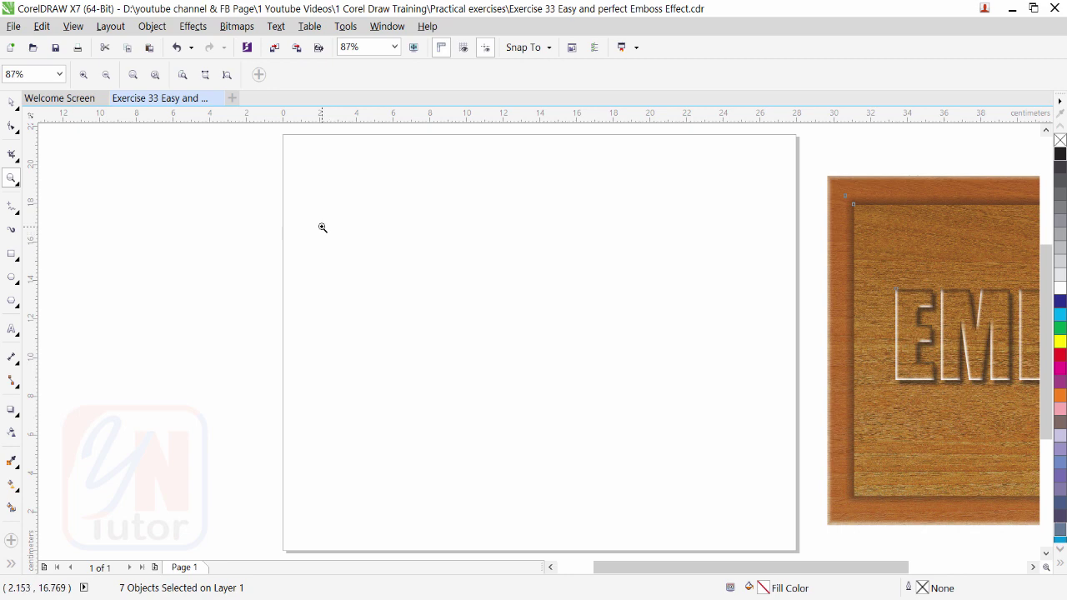
click(11, 101)
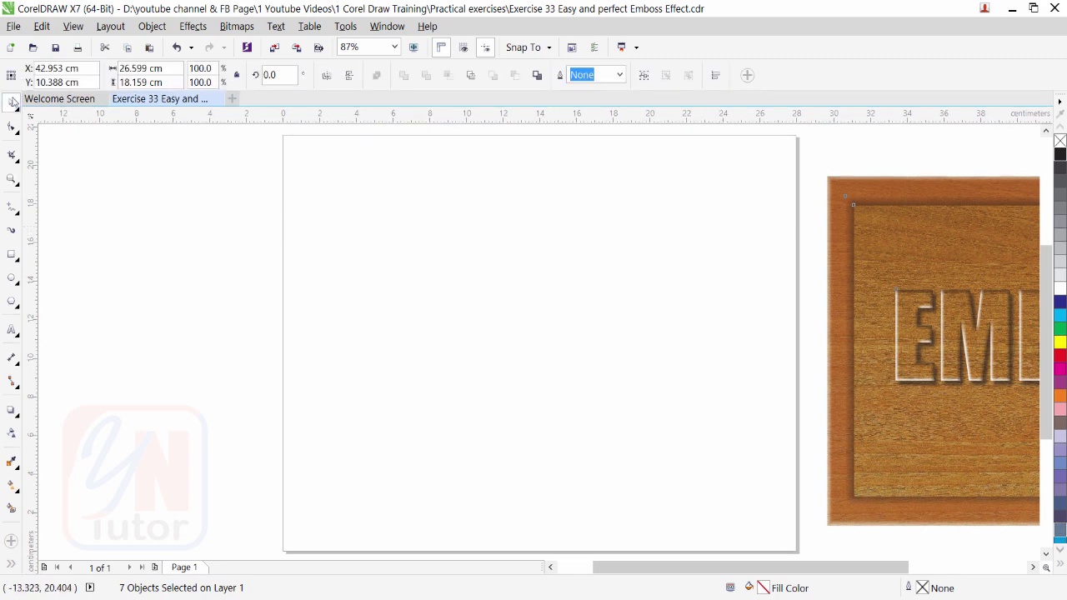
click(14, 27)
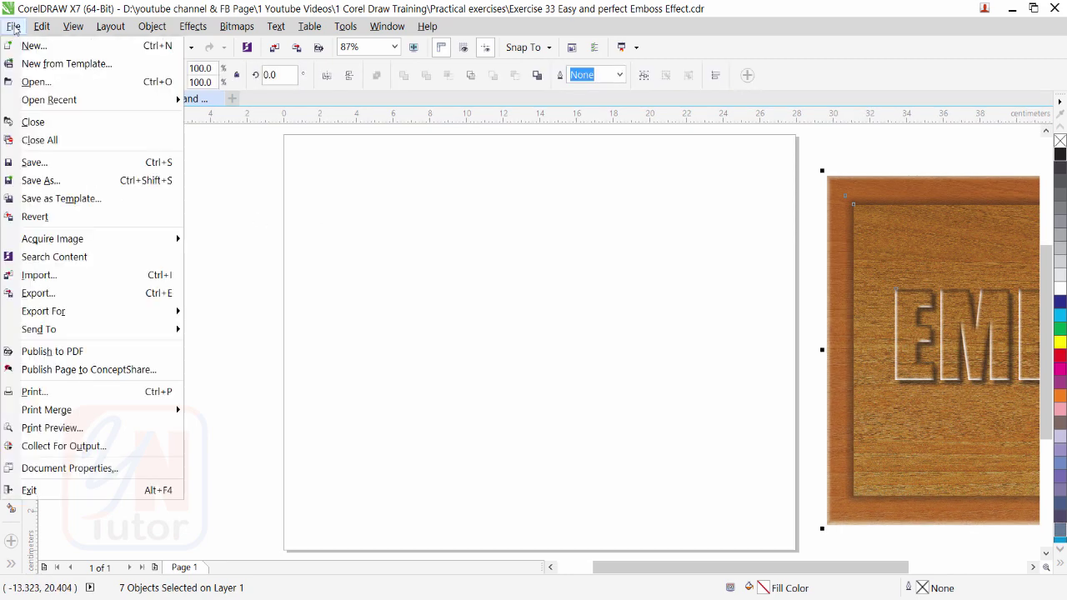
click(36, 276)
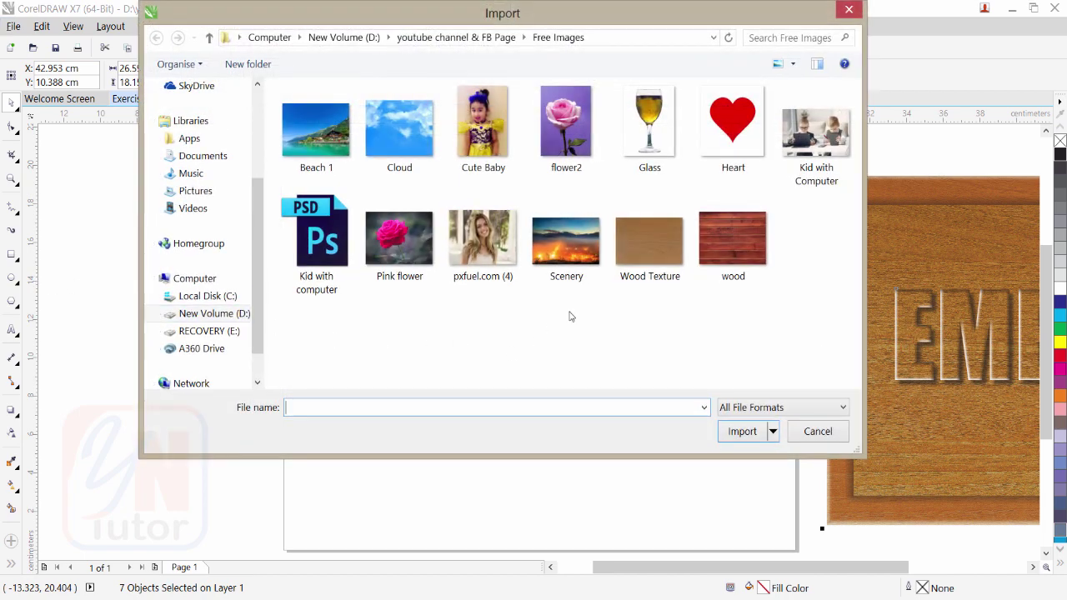
click(623, 242)
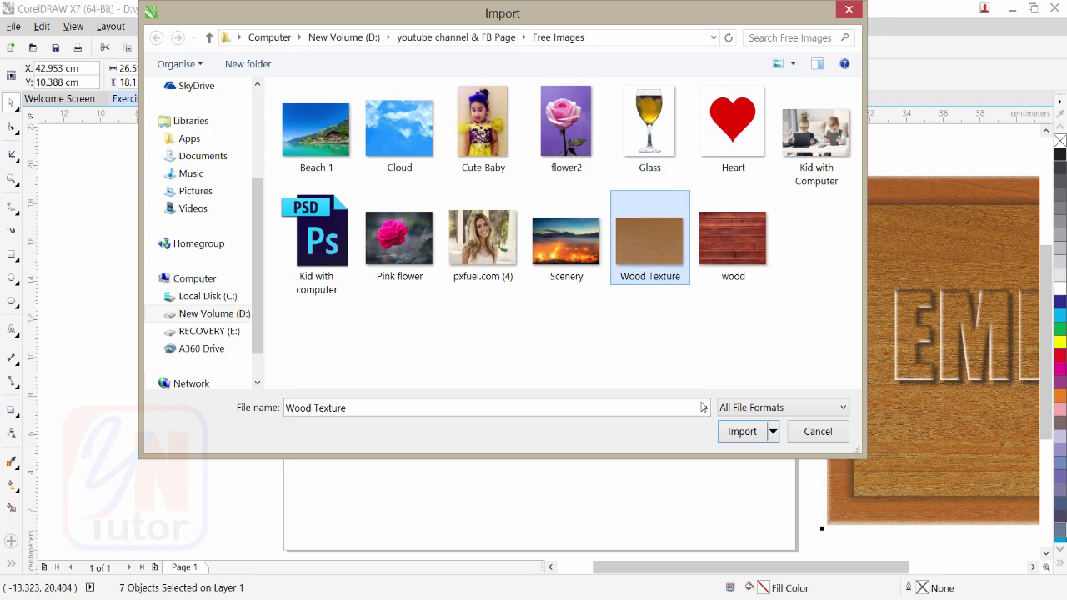
click(745, 430)
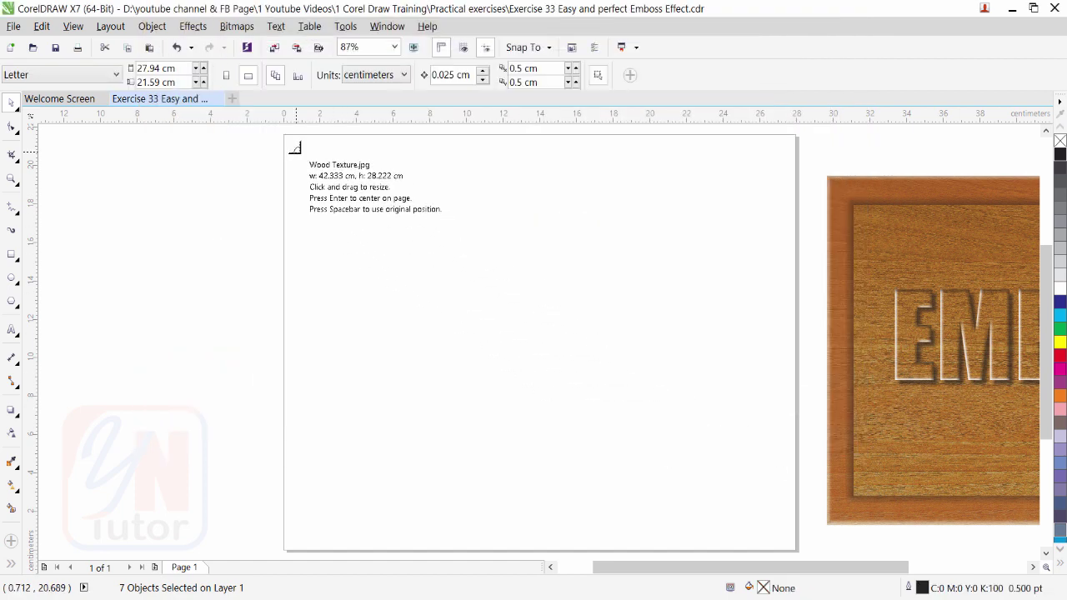
drag(297, 153, 783, 549)
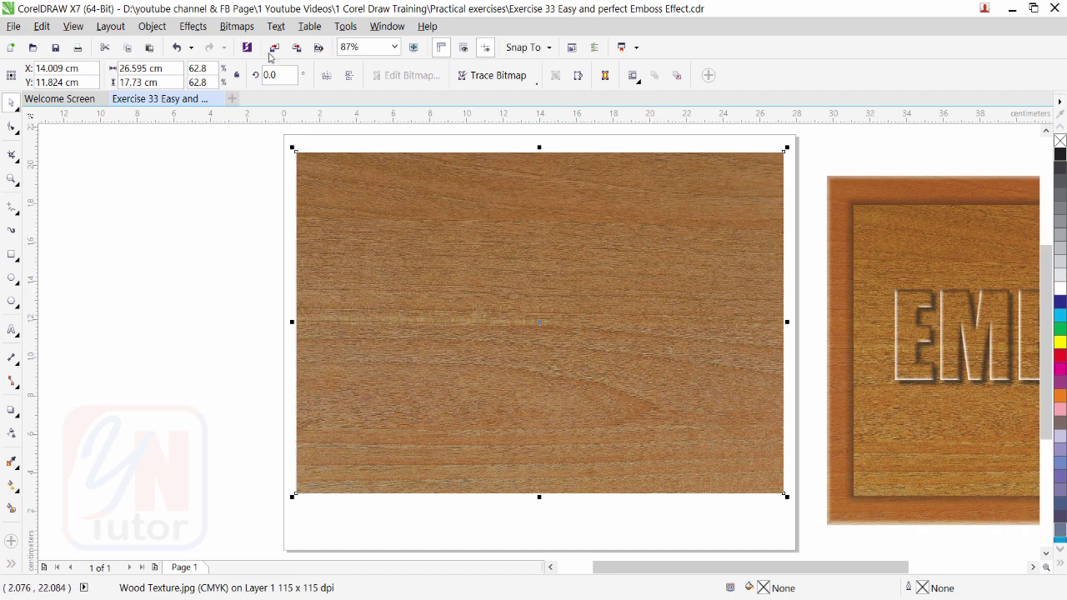
- Warm the wood texture in the Image Adjustment Lab by setting its temperature to 4,465
click(238, 26)
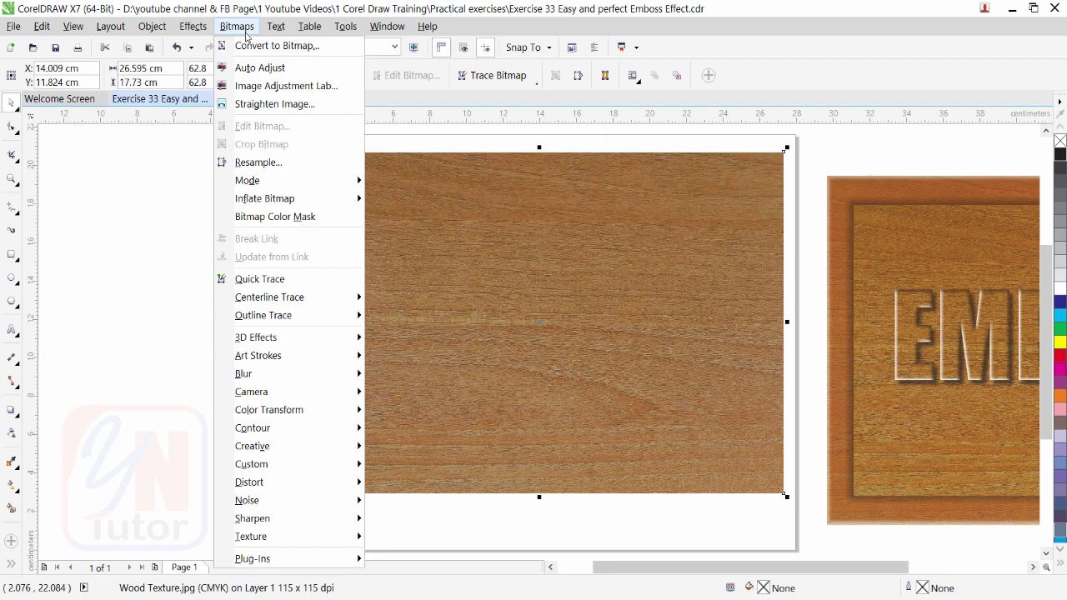
click(255, 86)
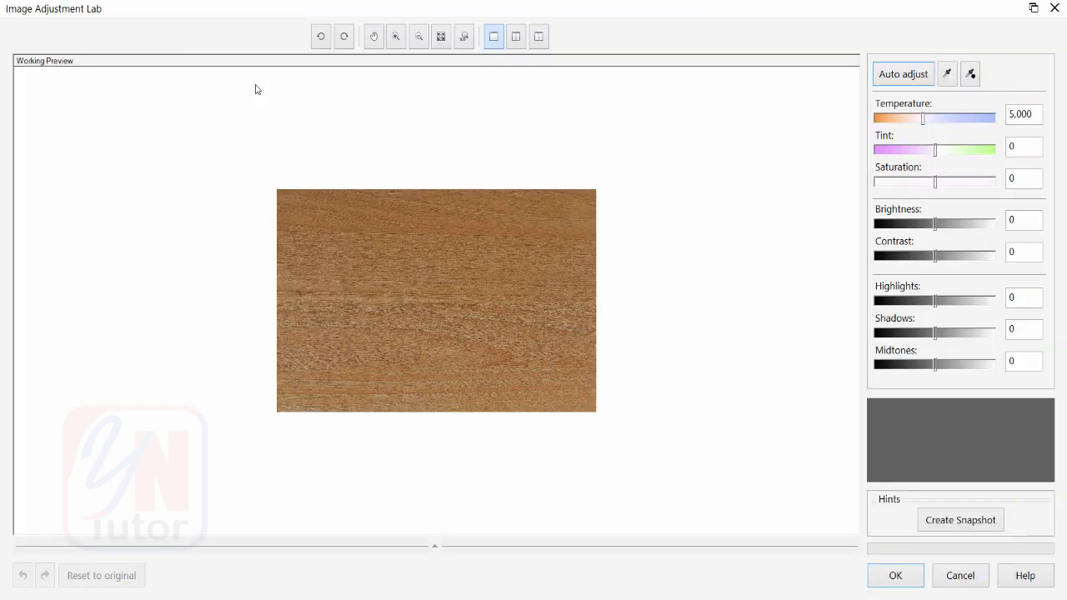
click(924, 118)
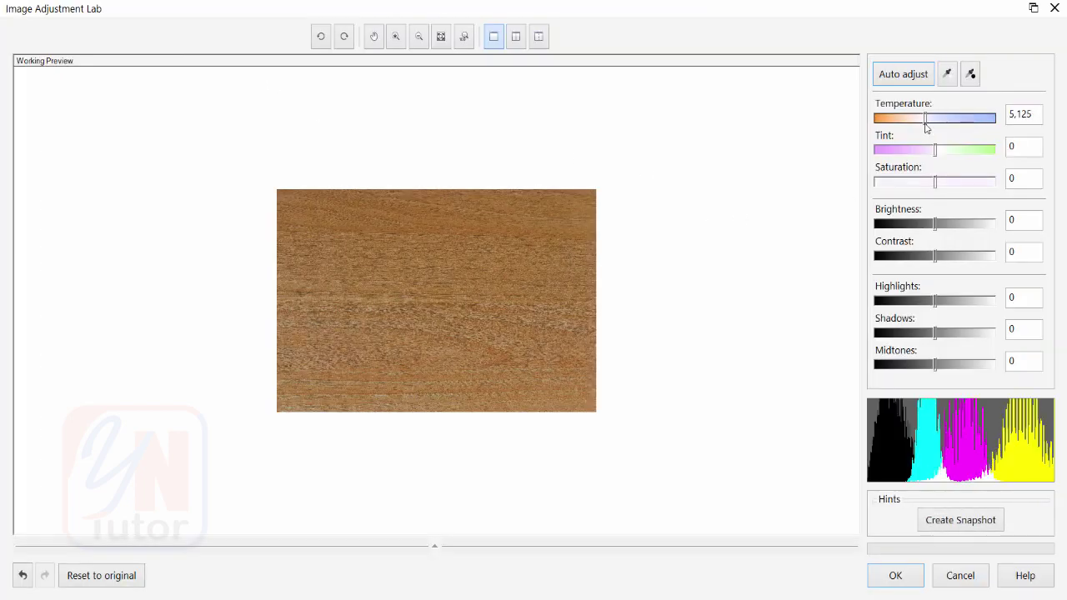
drag(923, 126, 914, 131)
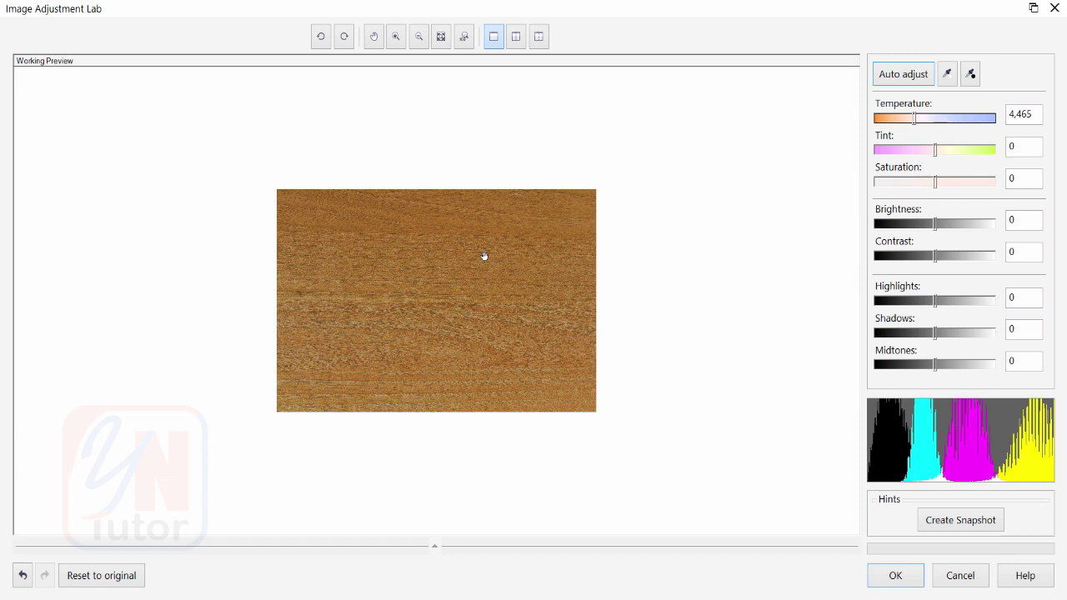
click(891, 577)
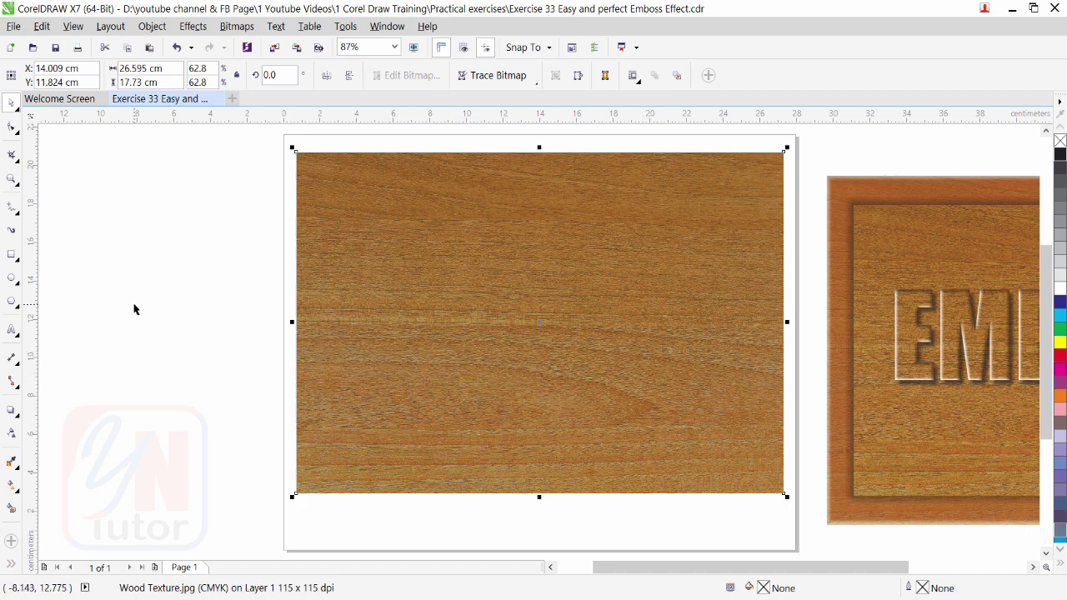
- Add the artistic text "EMBOSS" beside the page and set its font to Impact
click(12, 330)
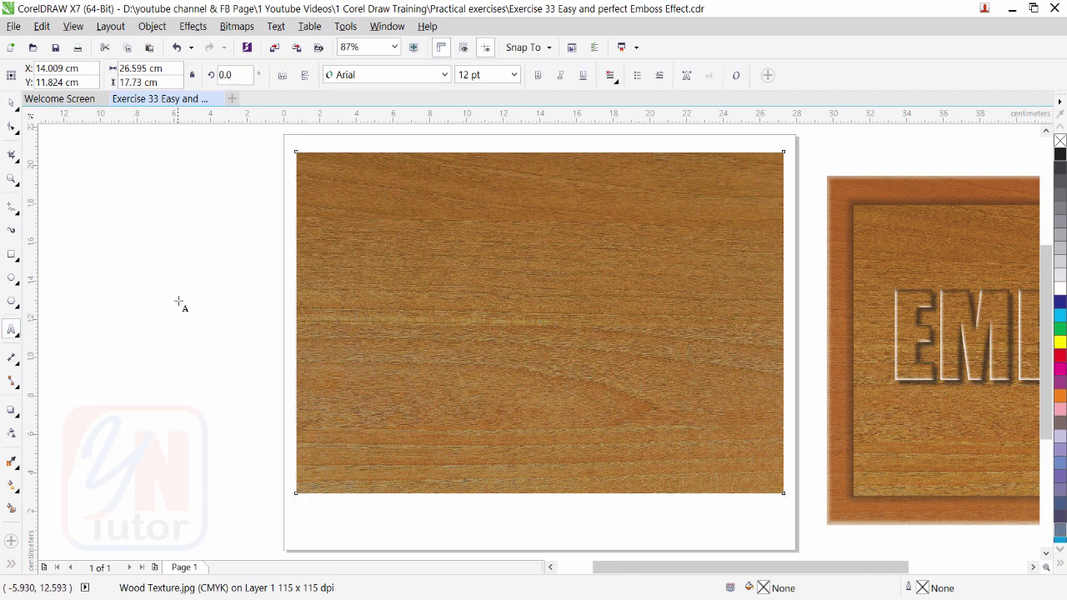
click(177, 297)
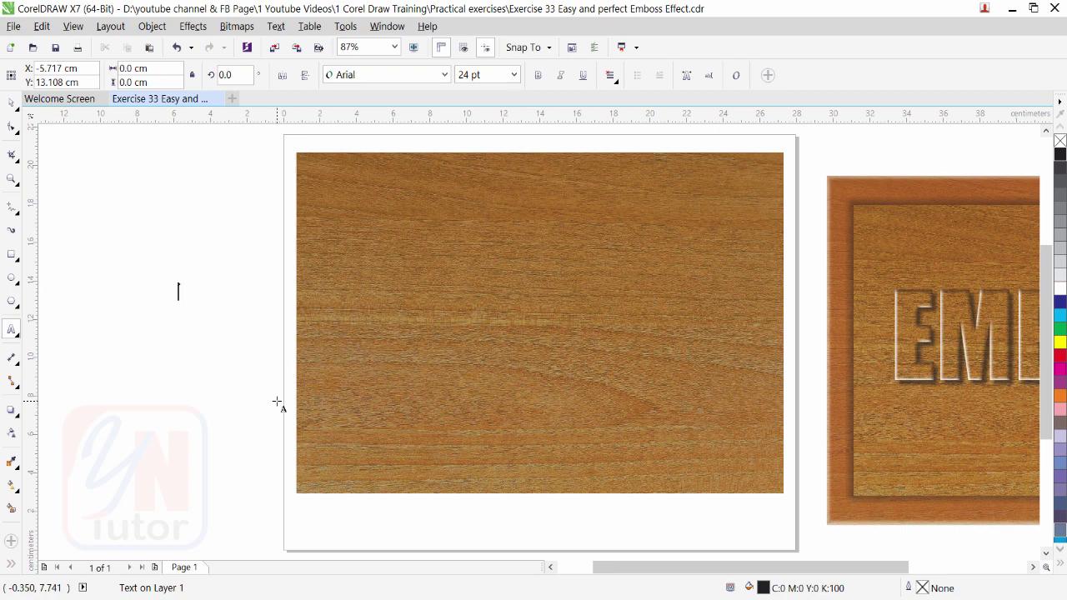
text(EMBOSS)
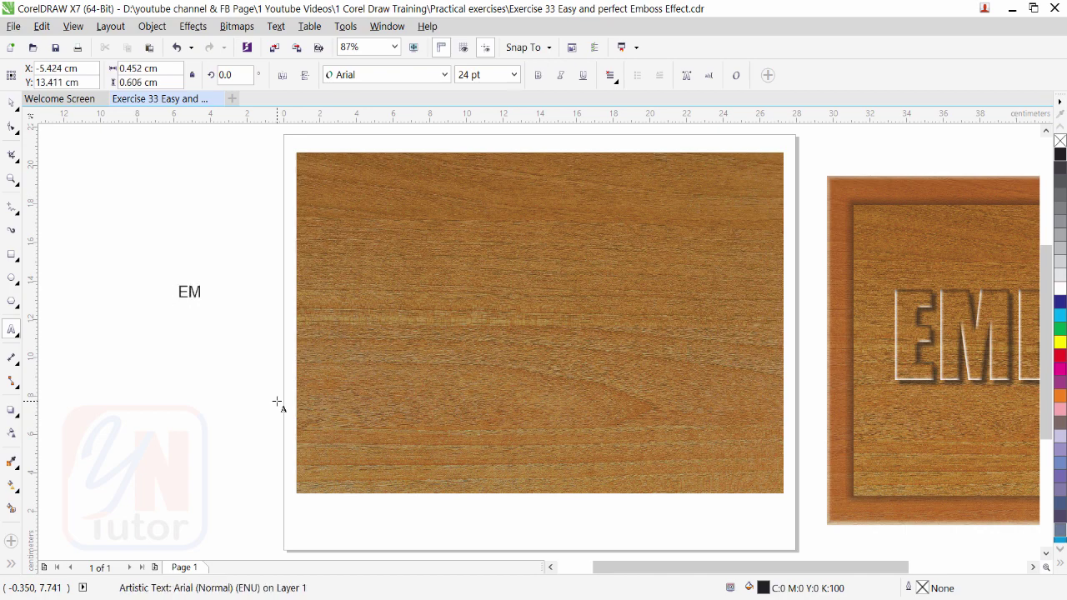
click(8, 107)
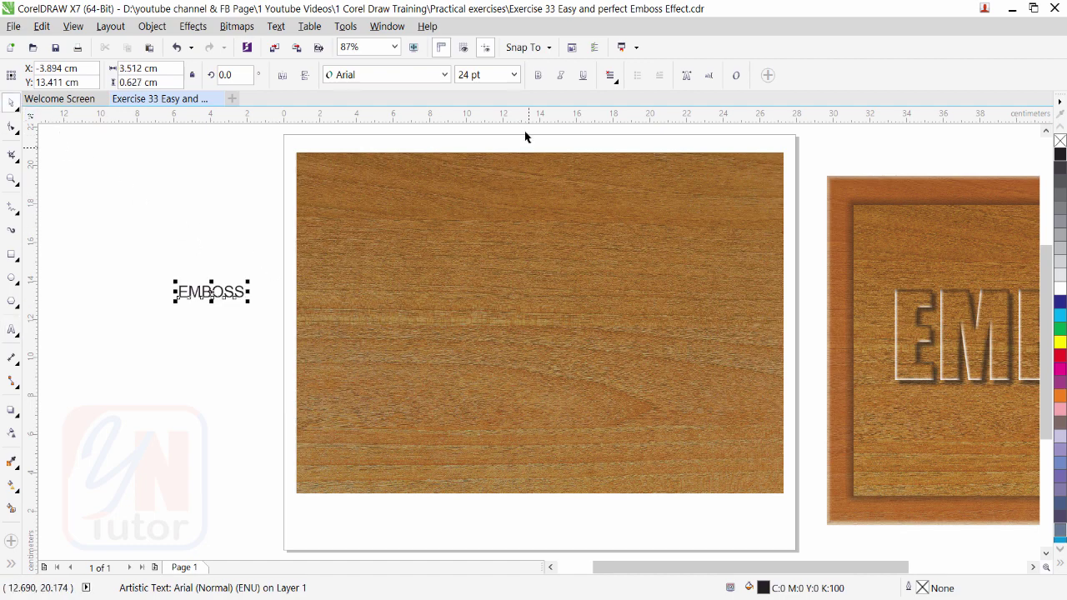
click(444, 75)
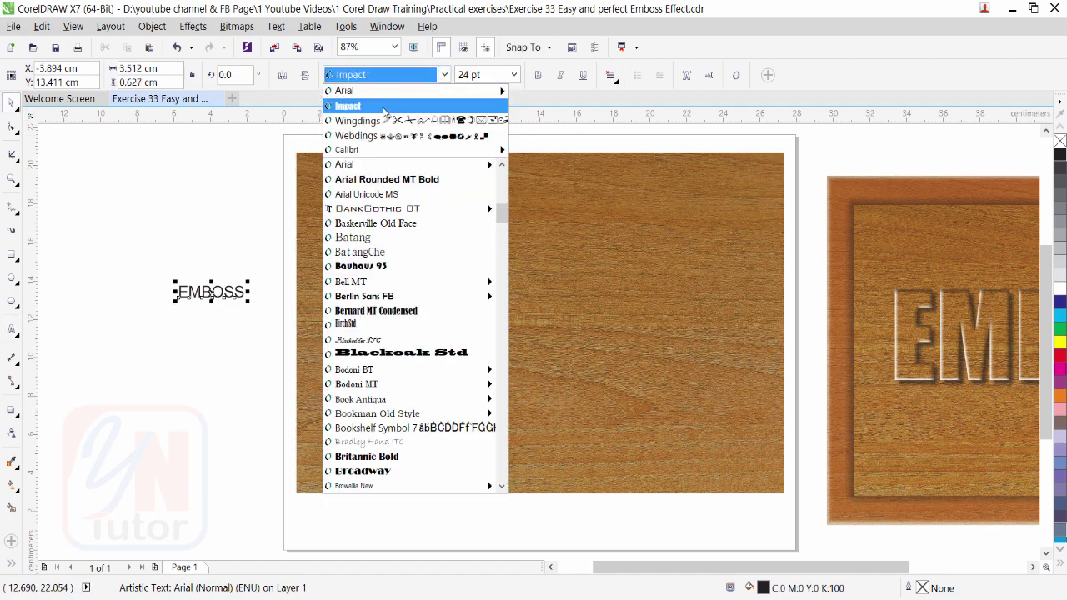
click(383, 107)
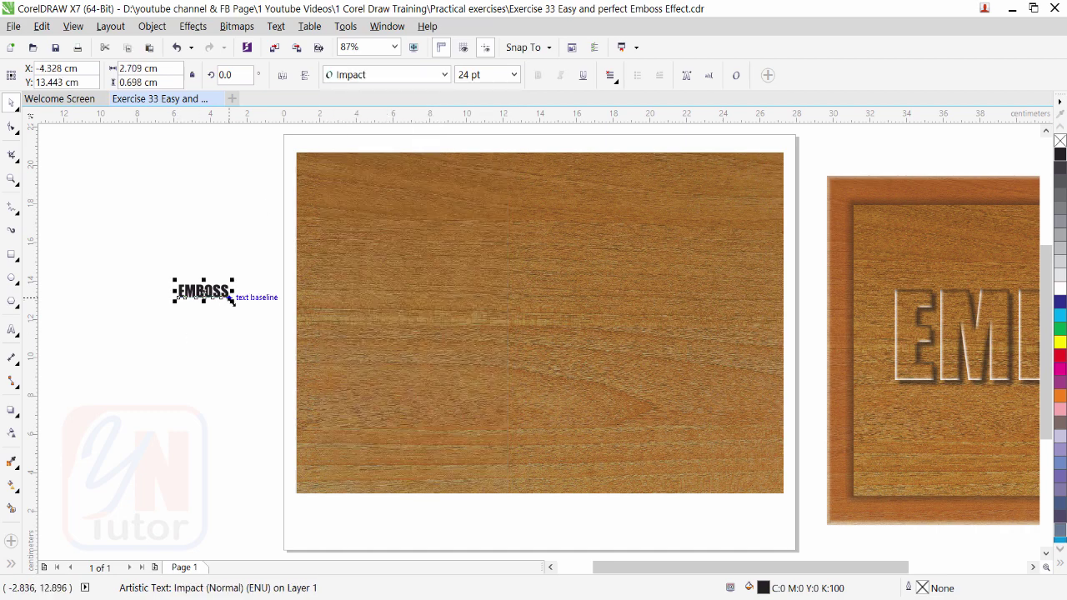
- Move the EMBOSS text onto the wood texture and enlarge it to about 21.7 × 5.6 cm
drag(233, 301, 447, 431)
drag(224, 301, 412, 251)
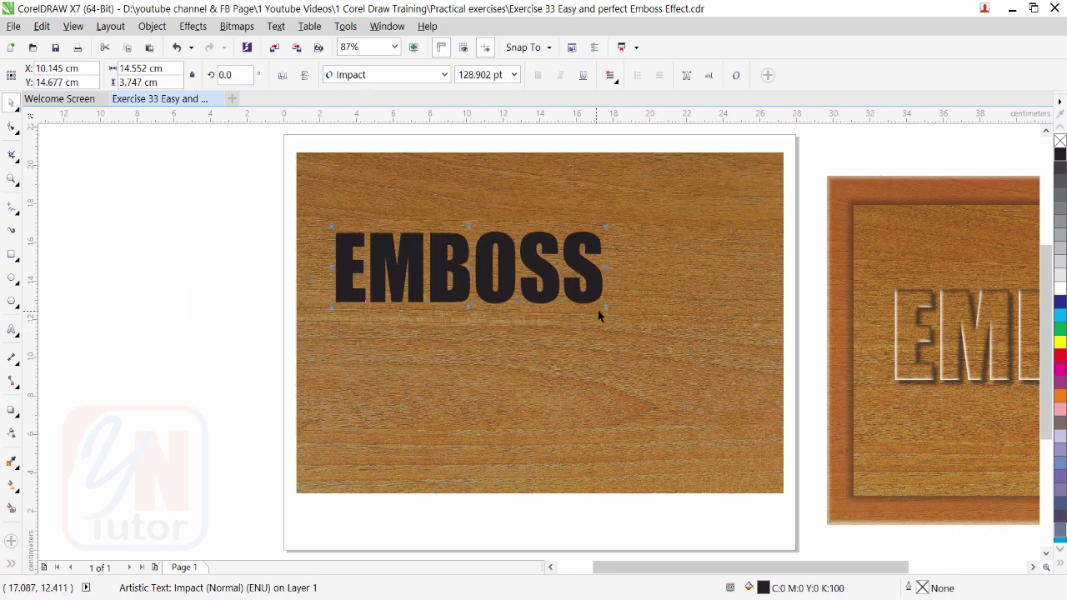
drag(605, 310, 760, 412)
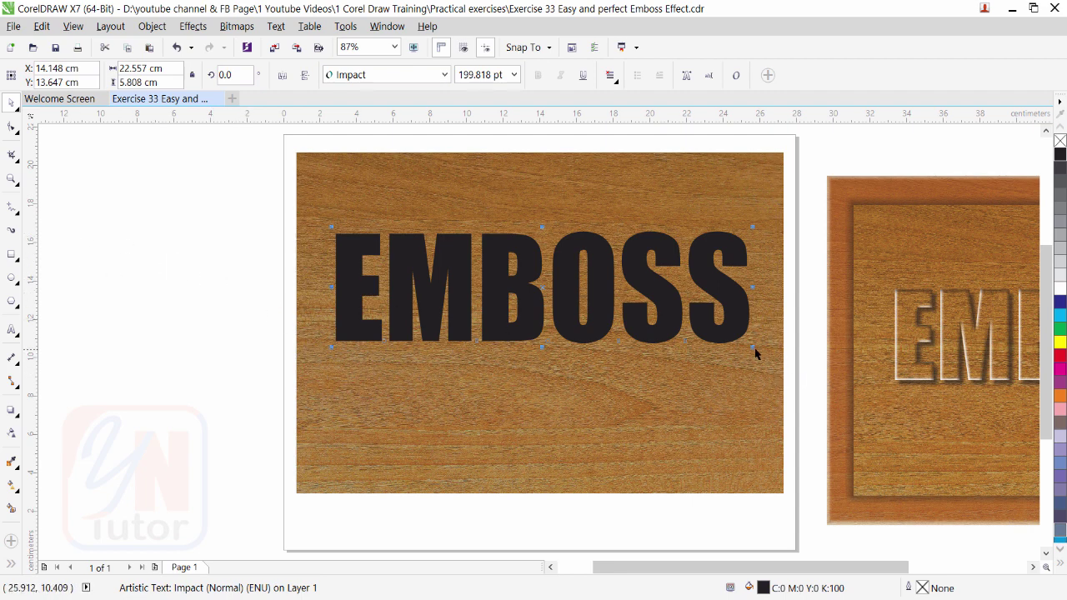
drag(752, 349, 741, 343)
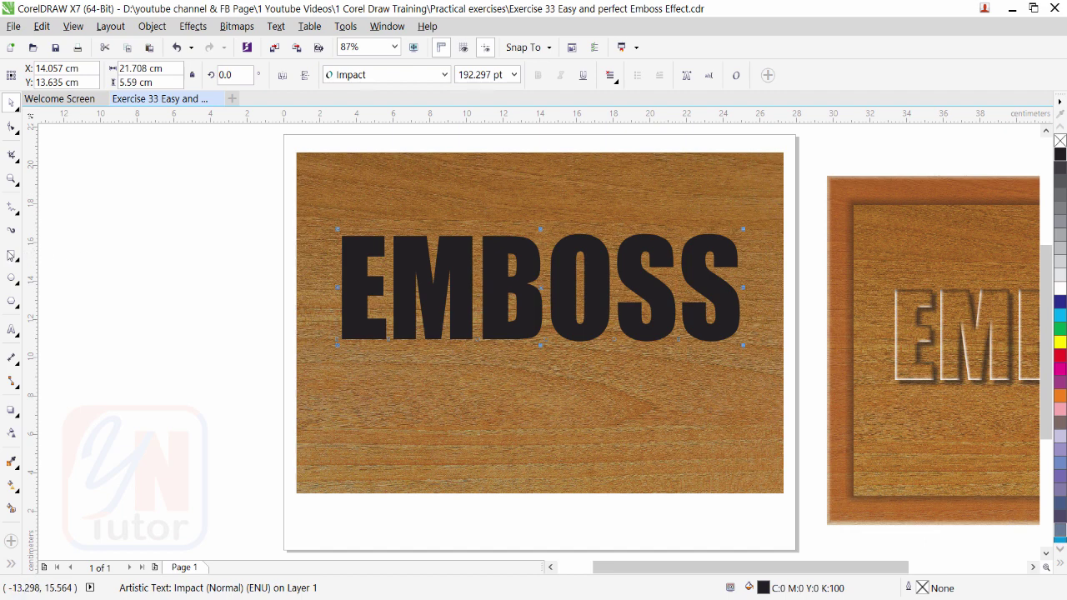
- Draw a rectangle about 25.8 × 10.4 cm around the EMBOSS text and fill it with white
click(11, 254)
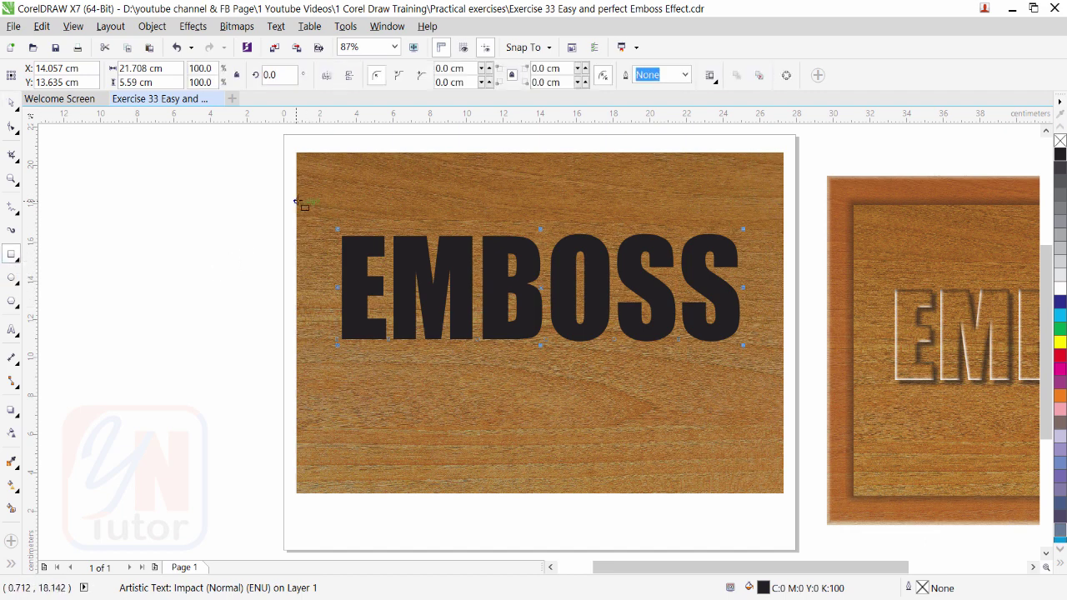
drag(305, 197, 778, 399)
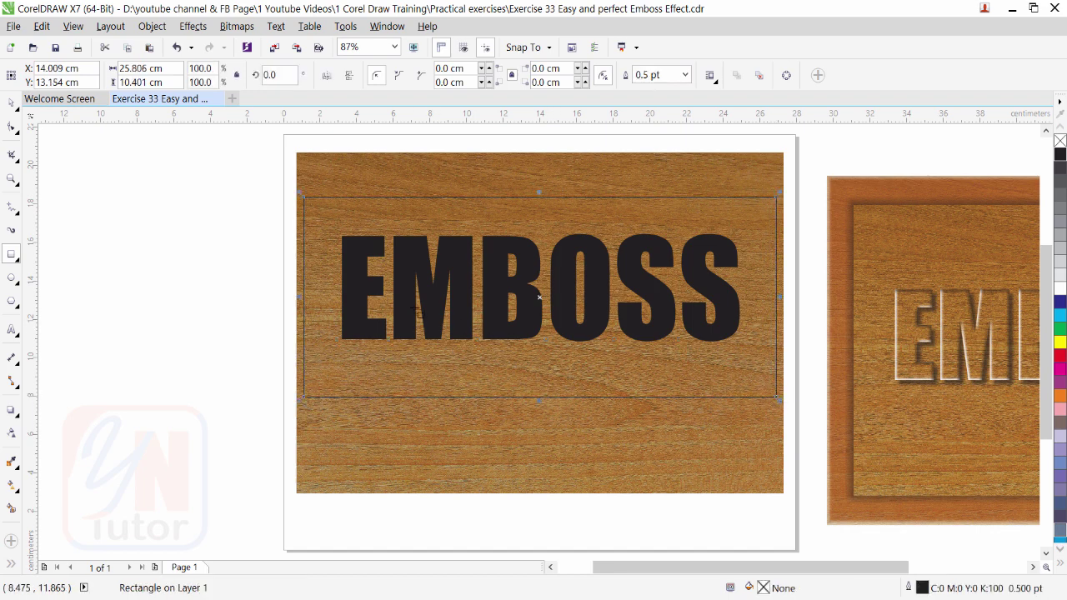
click(1060, 287)
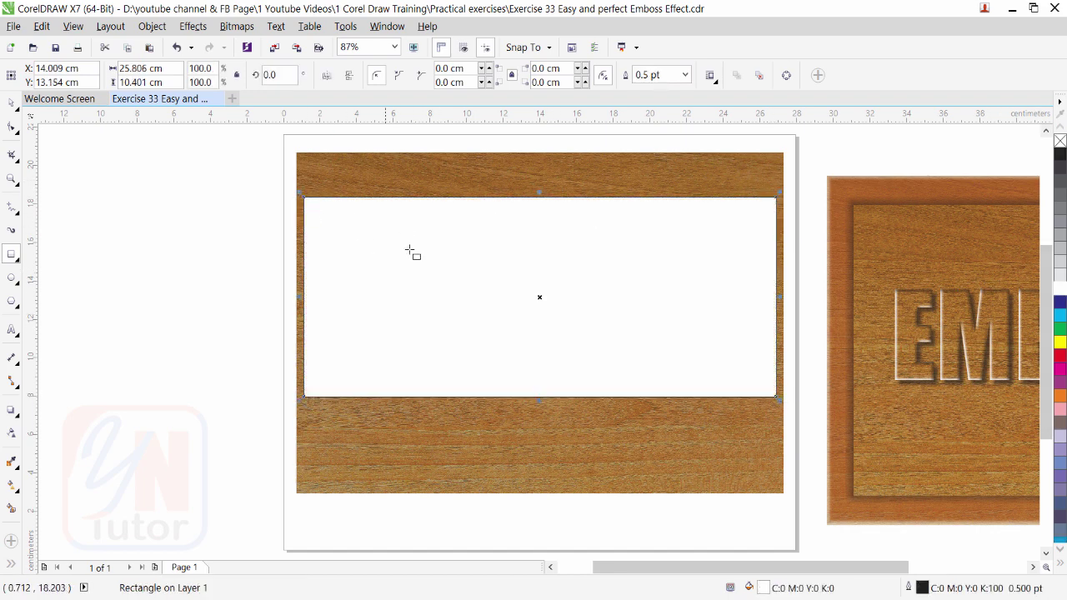
- Shift the white rectangle partly off the wood texture and bring the EMBOSS text to the front of the page
click(10, 102)
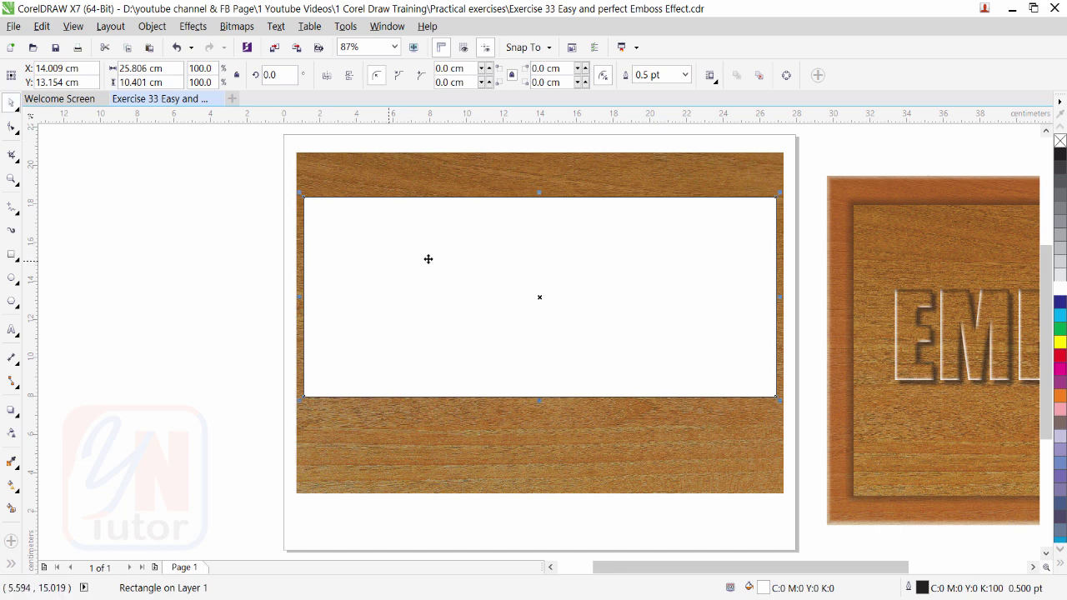
drag(448, 233, 359, 229)
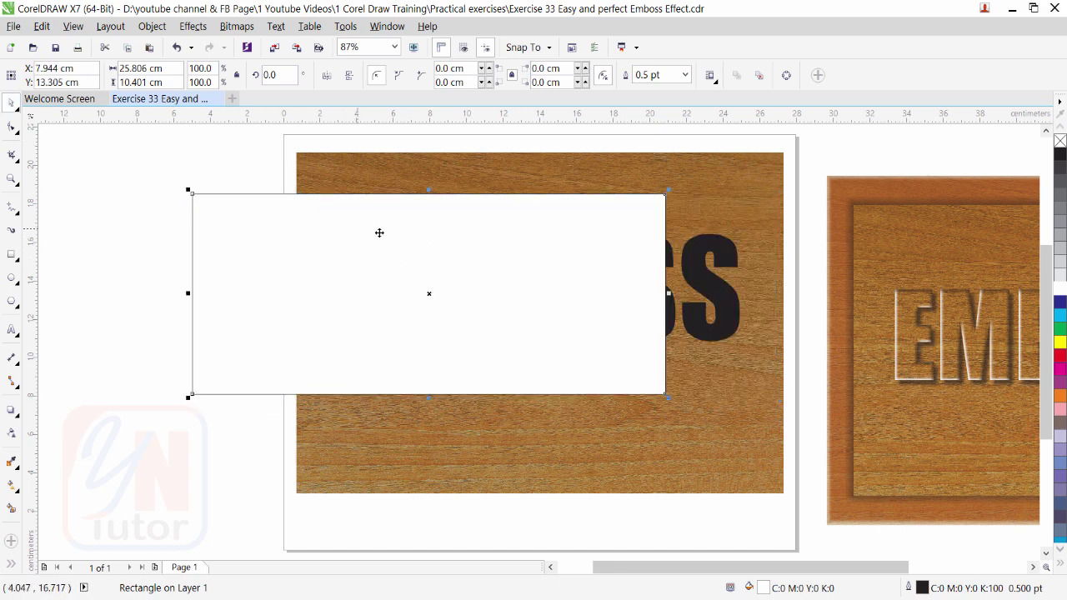
click(700, 277)
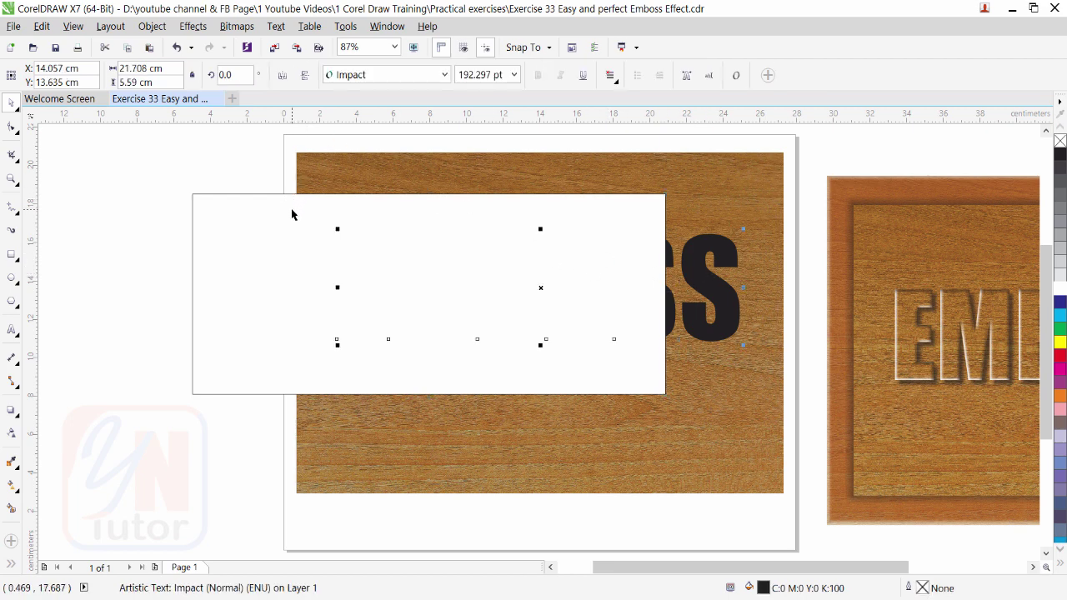
click(152, 27)
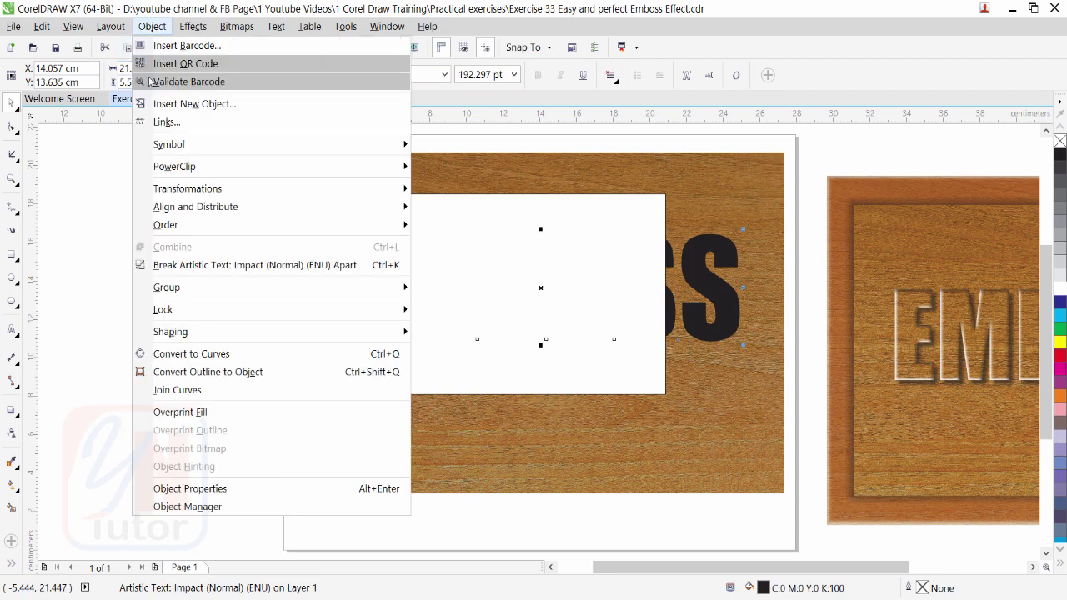
mouse_move(204, 226)
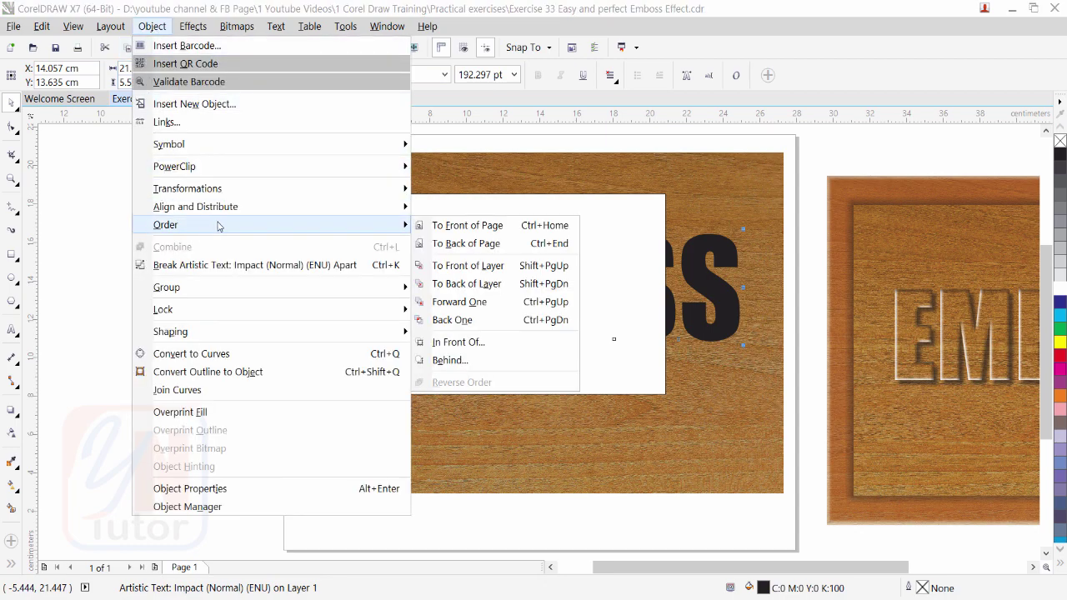
click(494, 228)
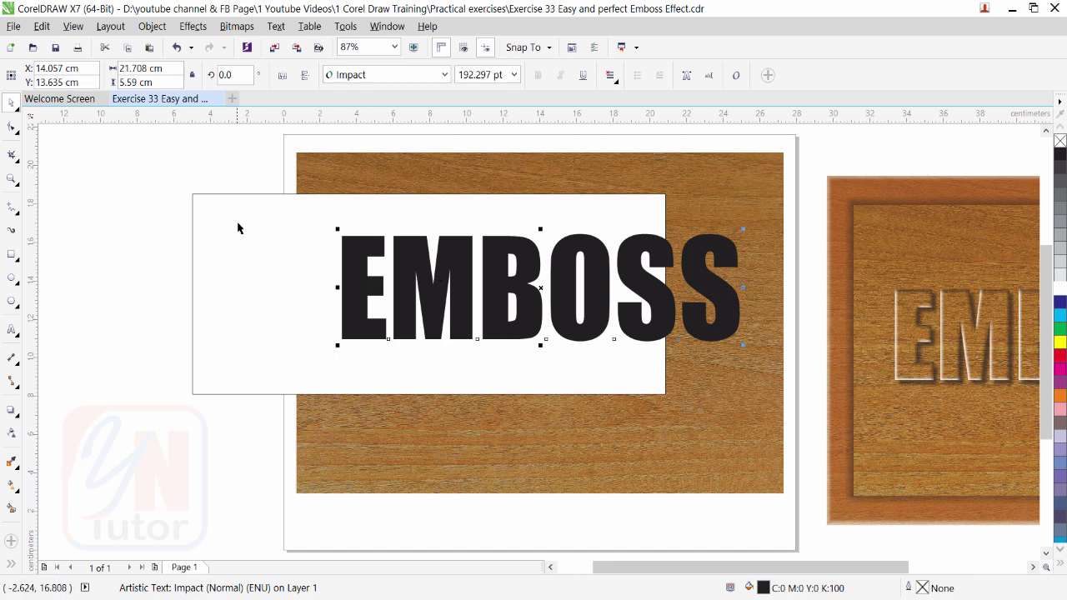
- Re-centre the white rectangle behind the EMBOSS text, trim the letters out of it, and move the text off the page
drag(238, 227, 353, 219)
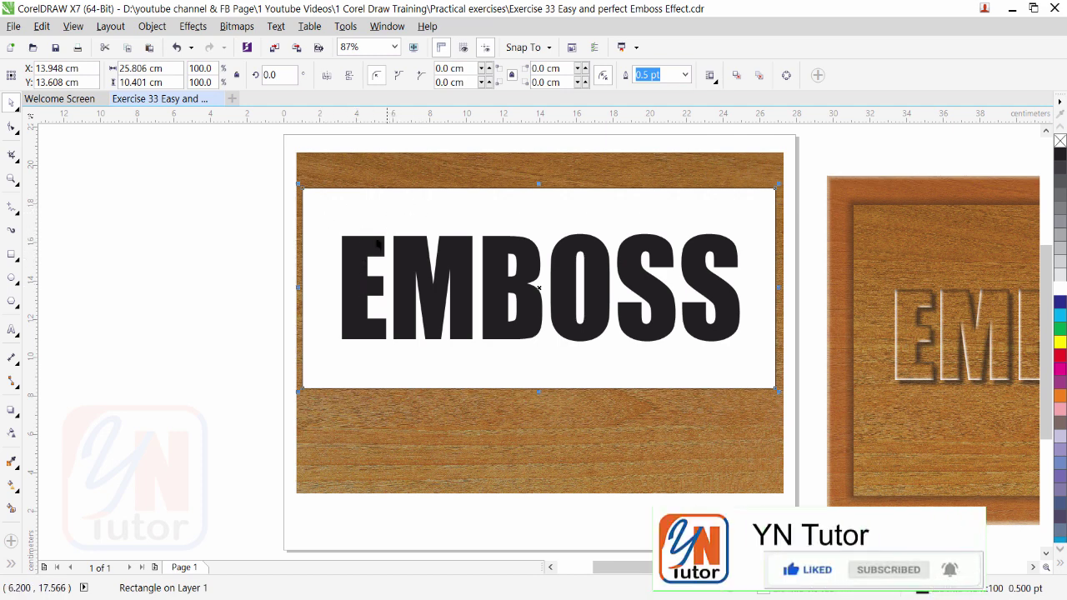
shift+click(359, 248)
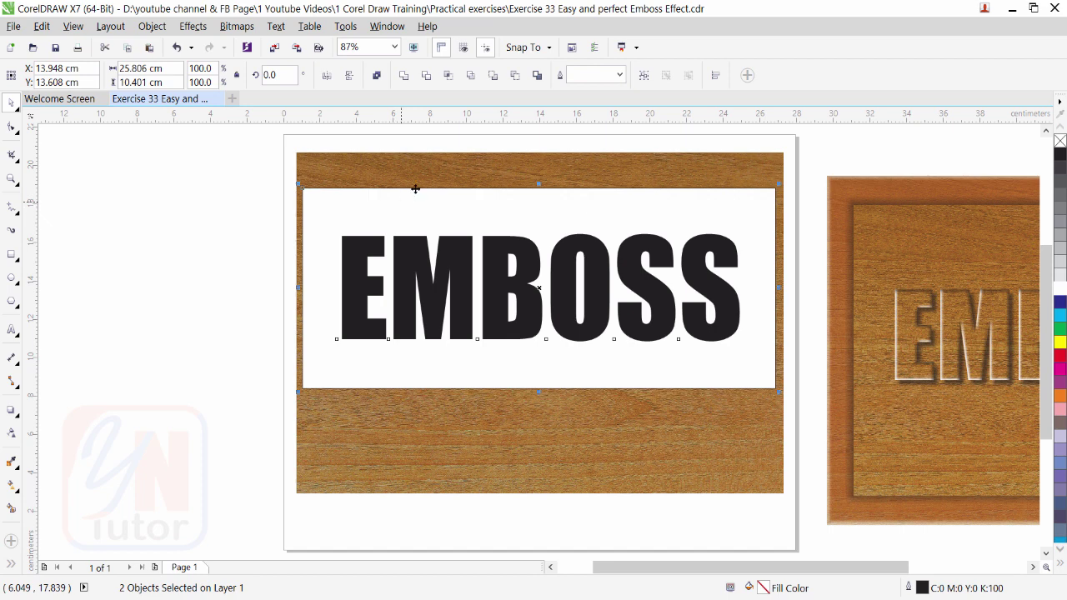
click(427, 76)
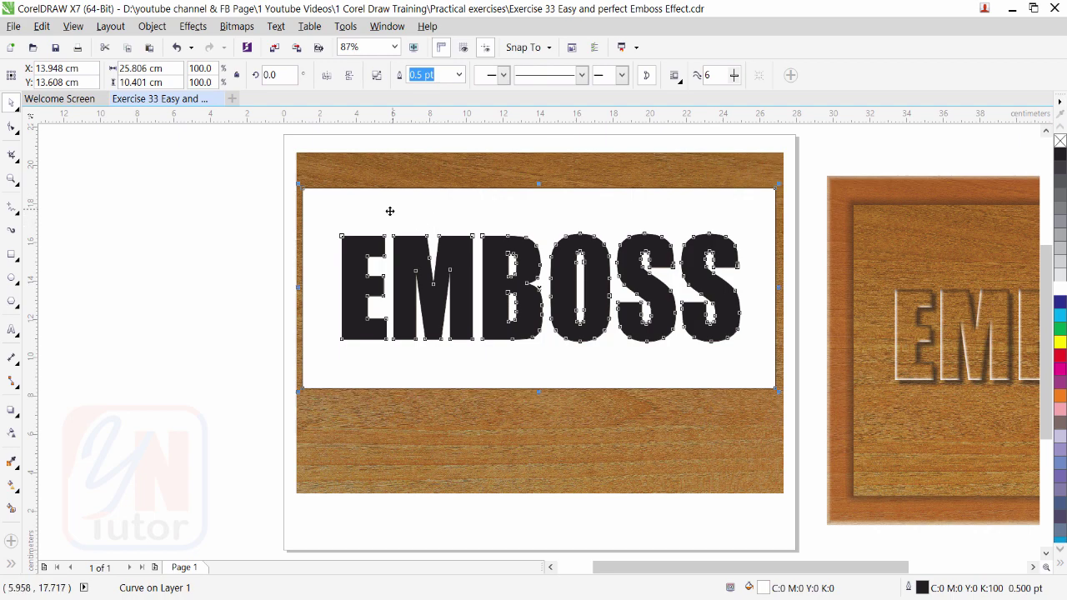
click(231, 238)
drag(370, 250, 1, 327)
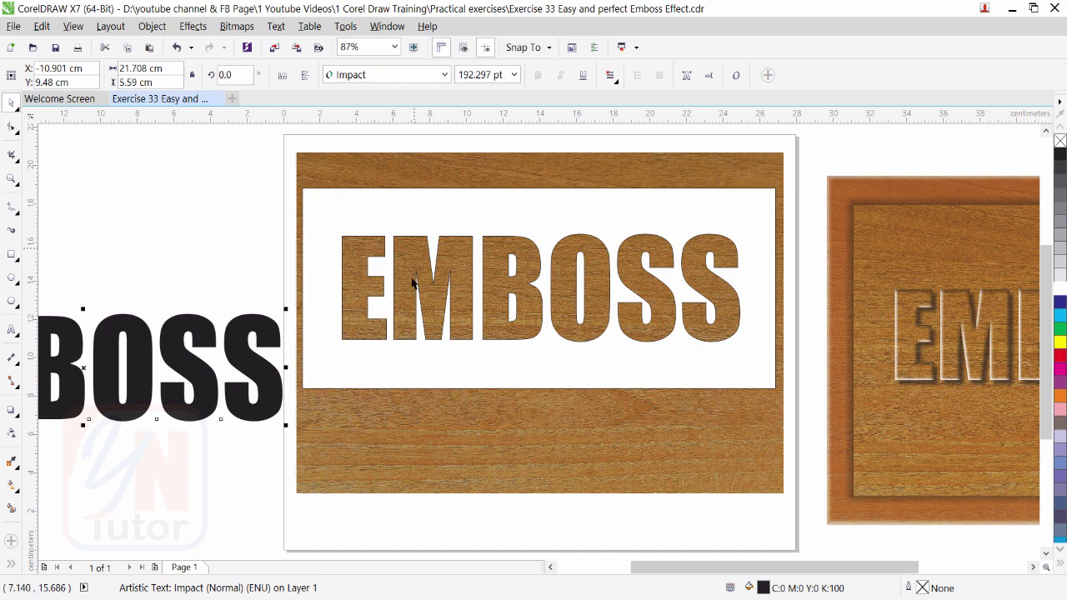
- Move the white cut-out rectangle up and place a black-filled copy of it directly below
drag(412, 284, 410, 268)
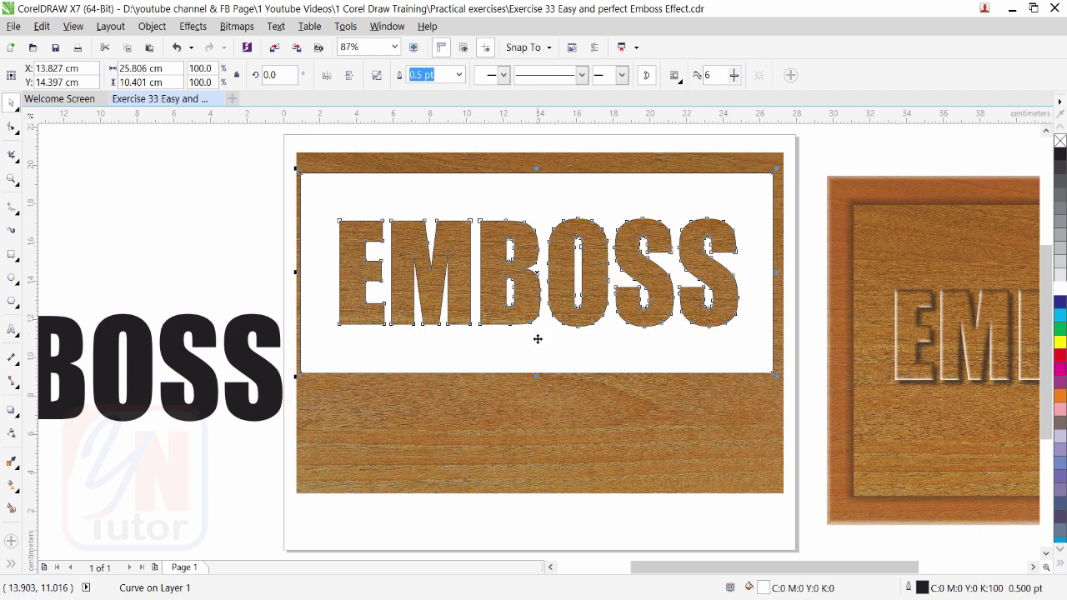
drag(532, 342, 533, 304)
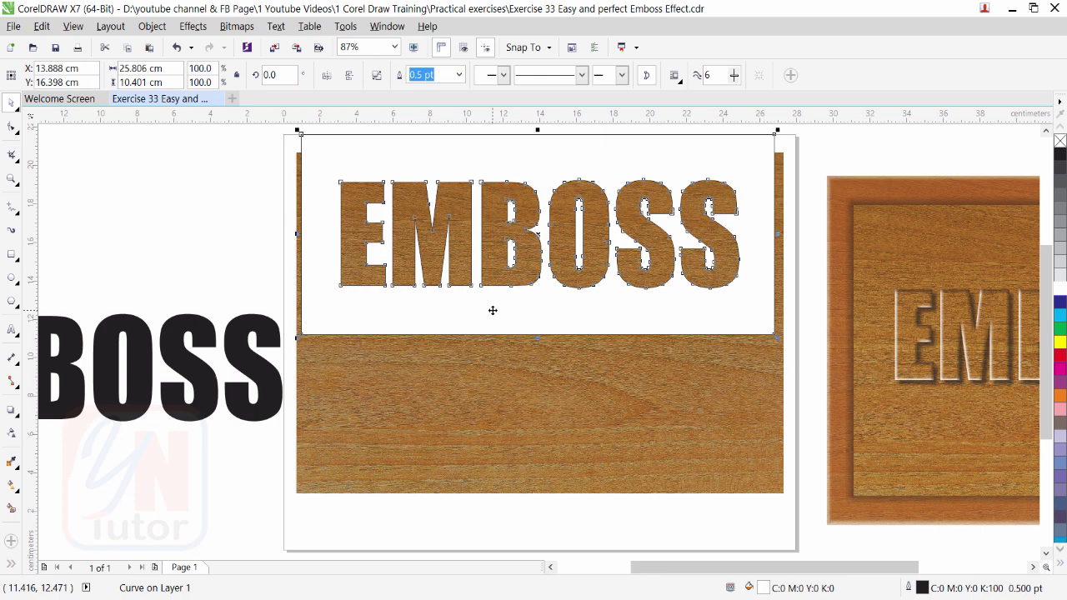
drag(492, 311, 496, 525)
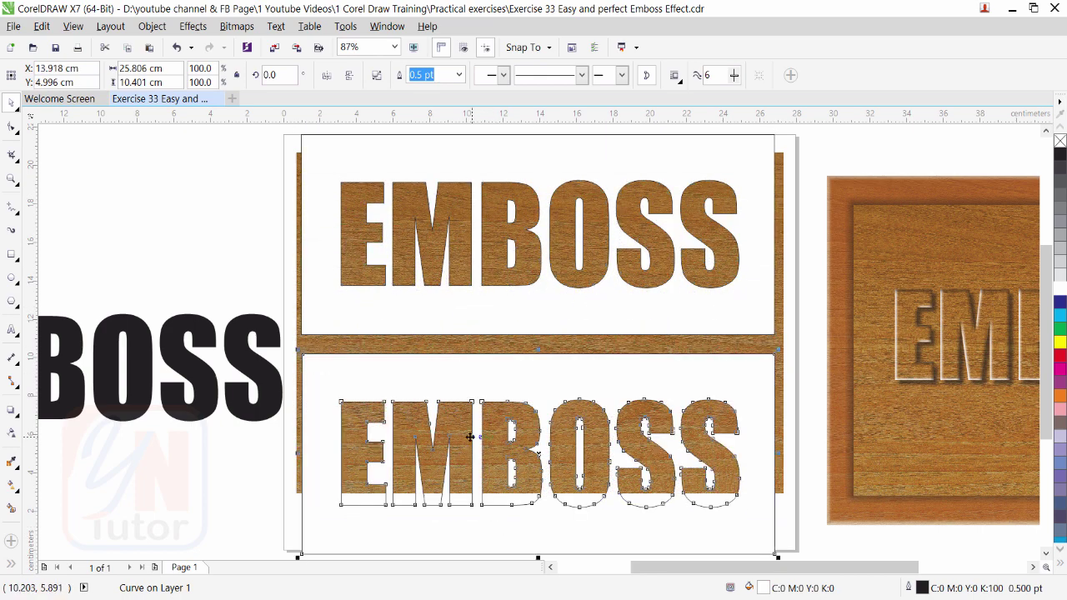
click(1058, 156)
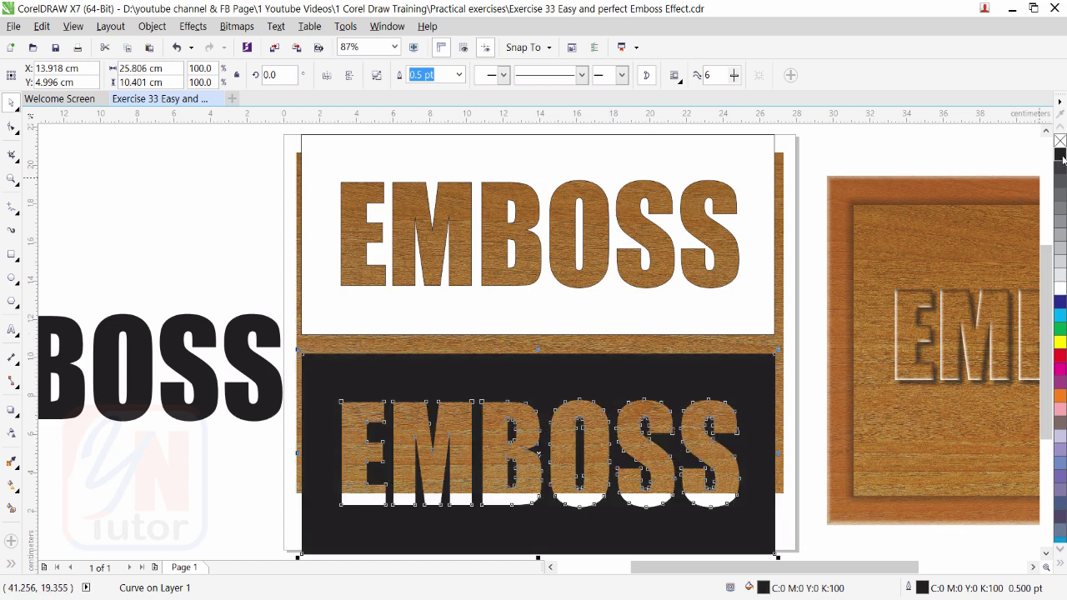
- Remove the outline from the white cut-out and convert it to a 300 dpi CMYK bitmap with a transparent background
click(321, 295)
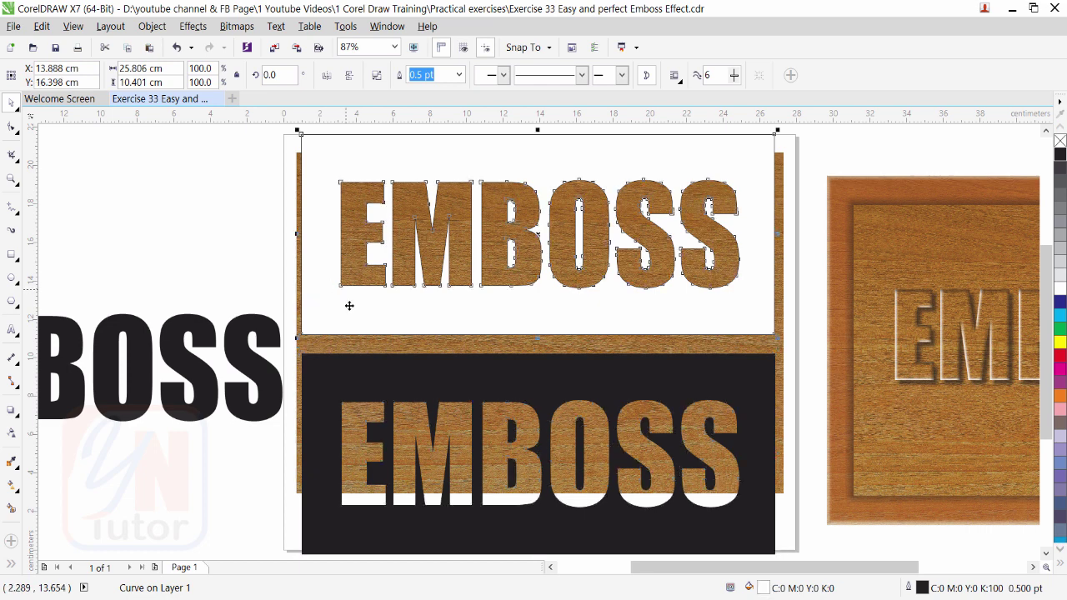
right_click(1060, 141)
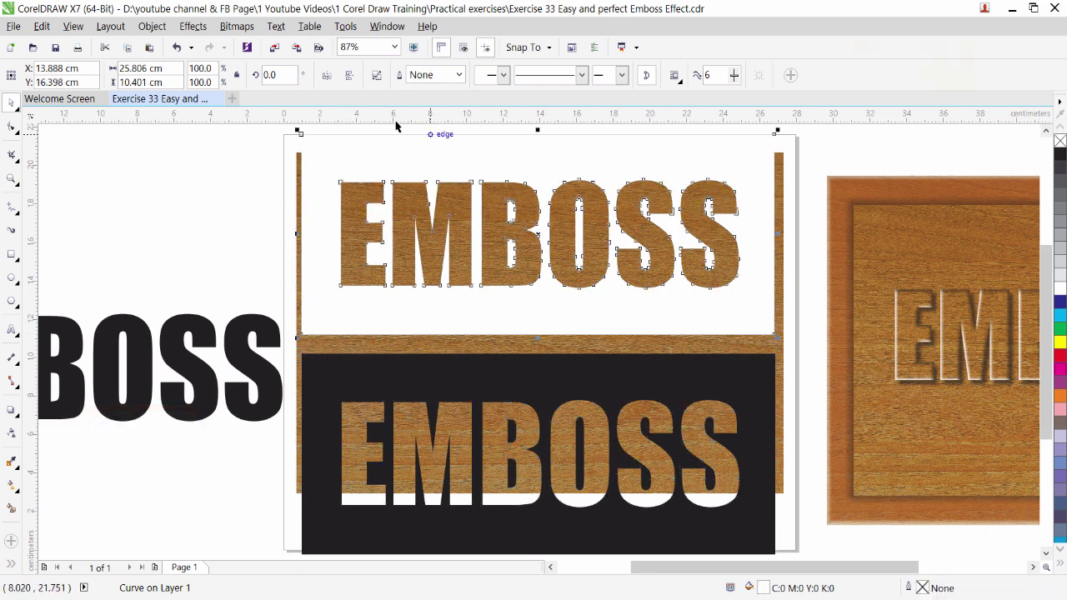
click(238, 26)
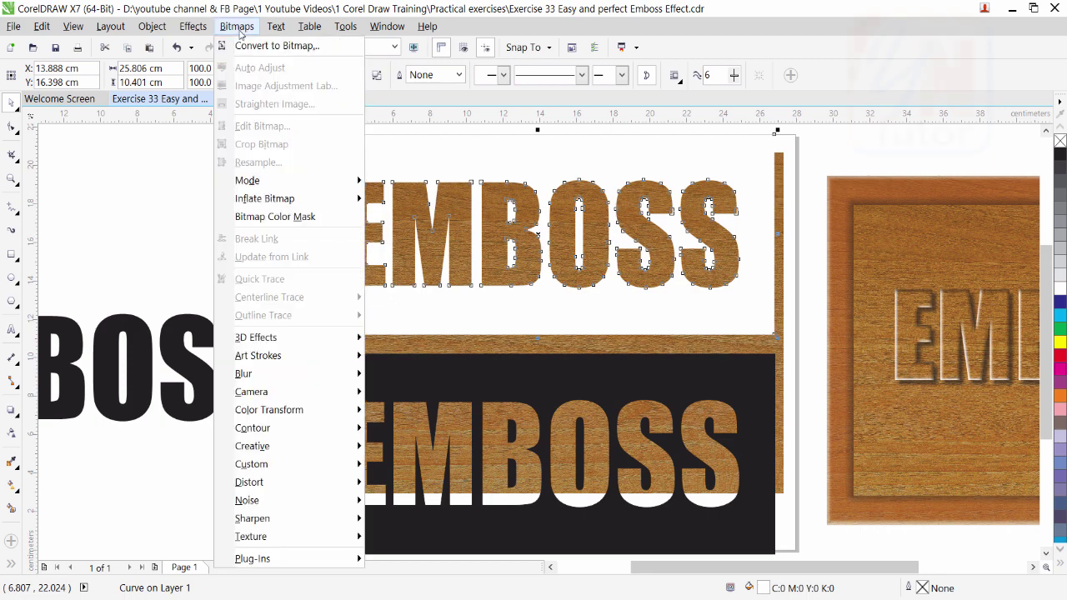
click(245, 46)
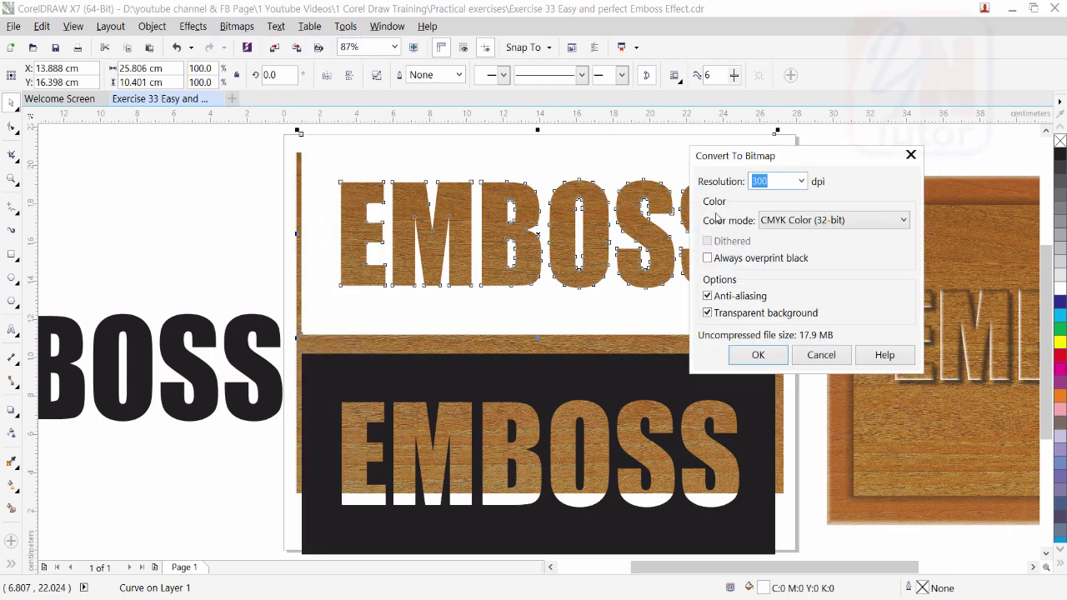
click(760, 357)
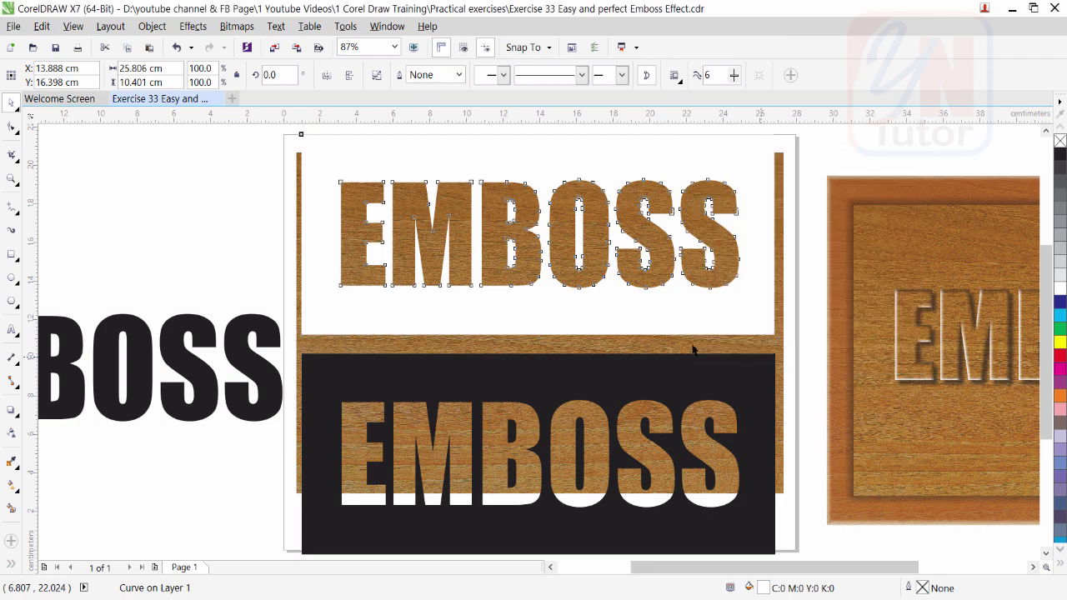
scroll(484, 303, up, 1)
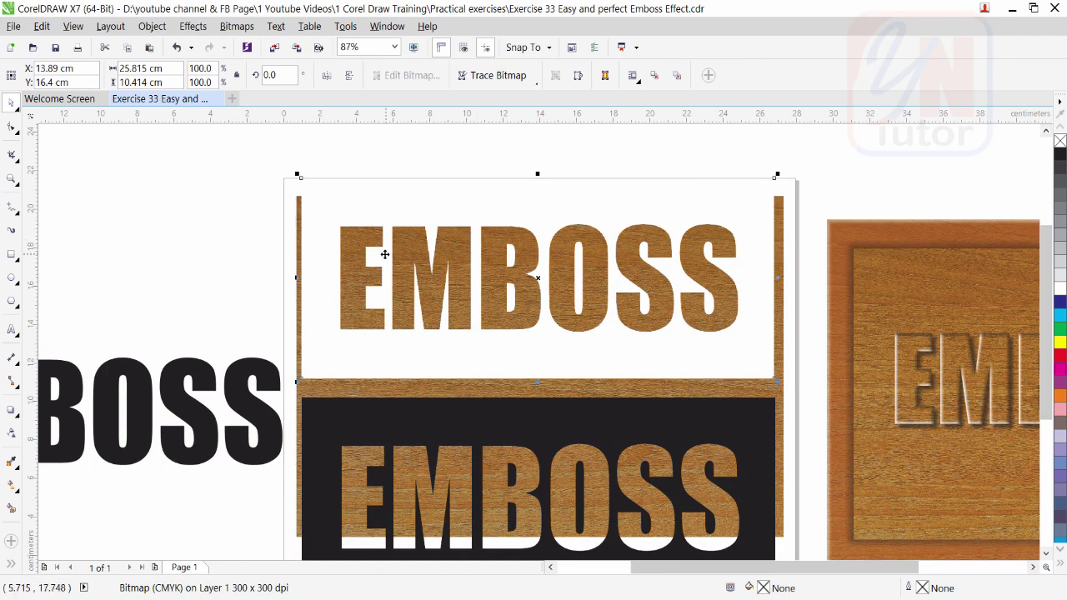
- Apply a Gaussian Blur with a radius of 8 pixels to the white cut-out bitmap and nudge it slightly
click(238, 26)
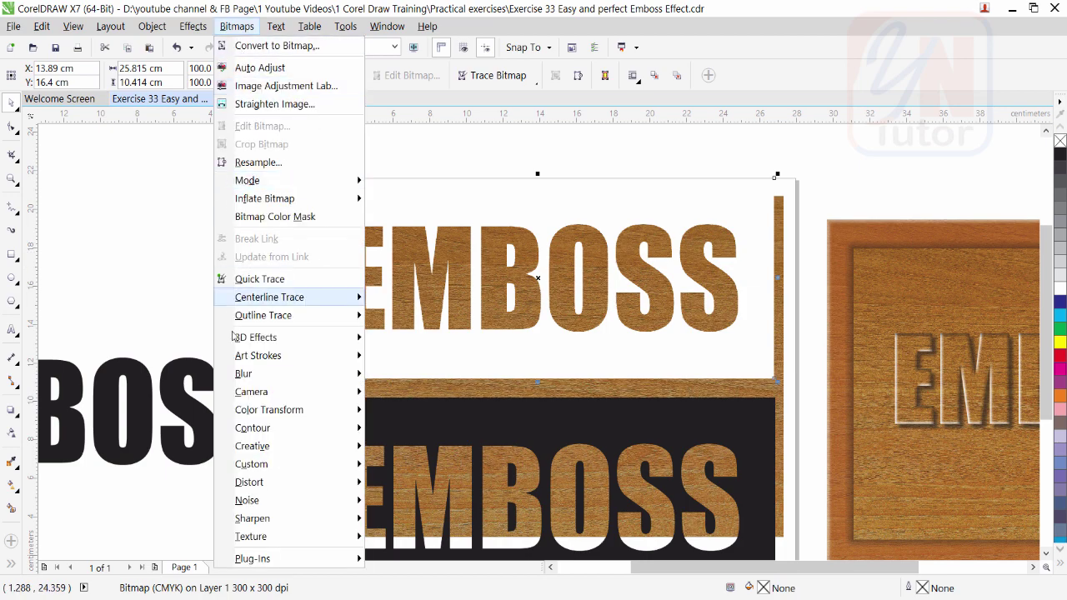
mouse_move(240, 374)
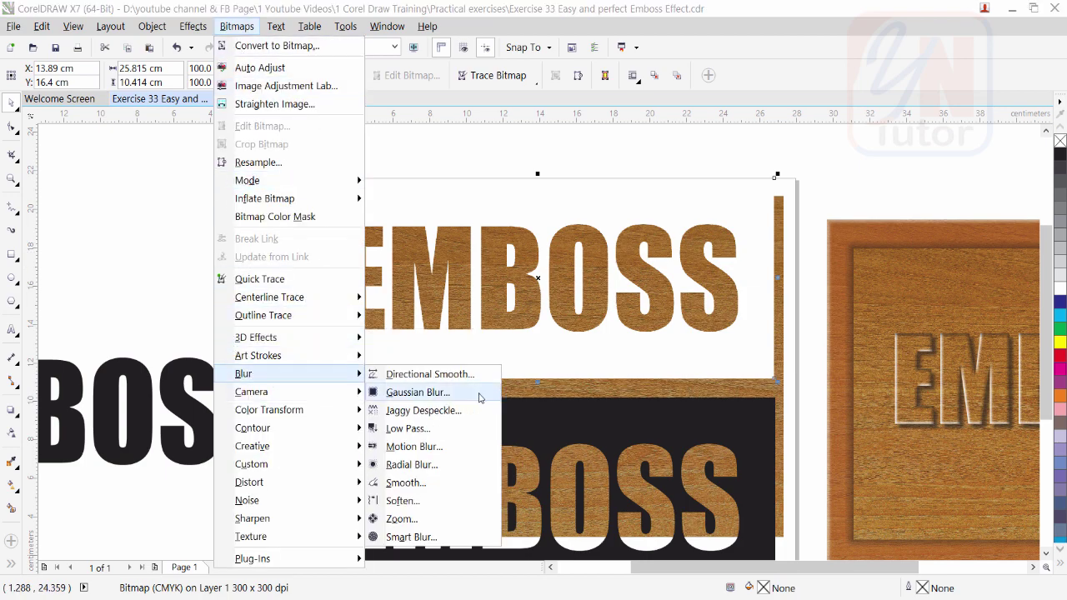
click(448, 394)
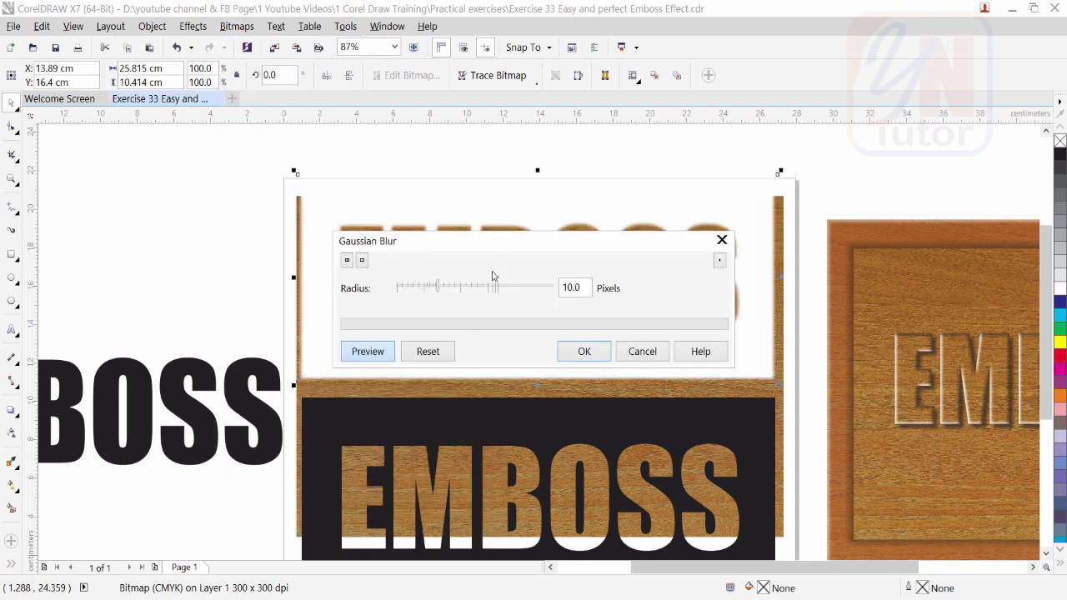
drag(506, 249, 701, 208)
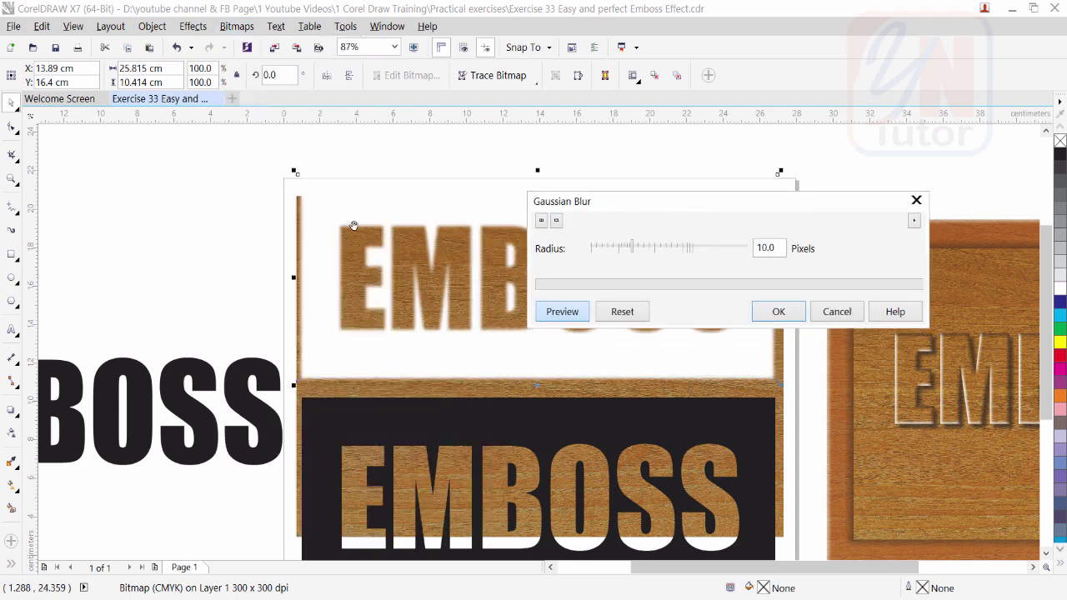
click(698, 247)
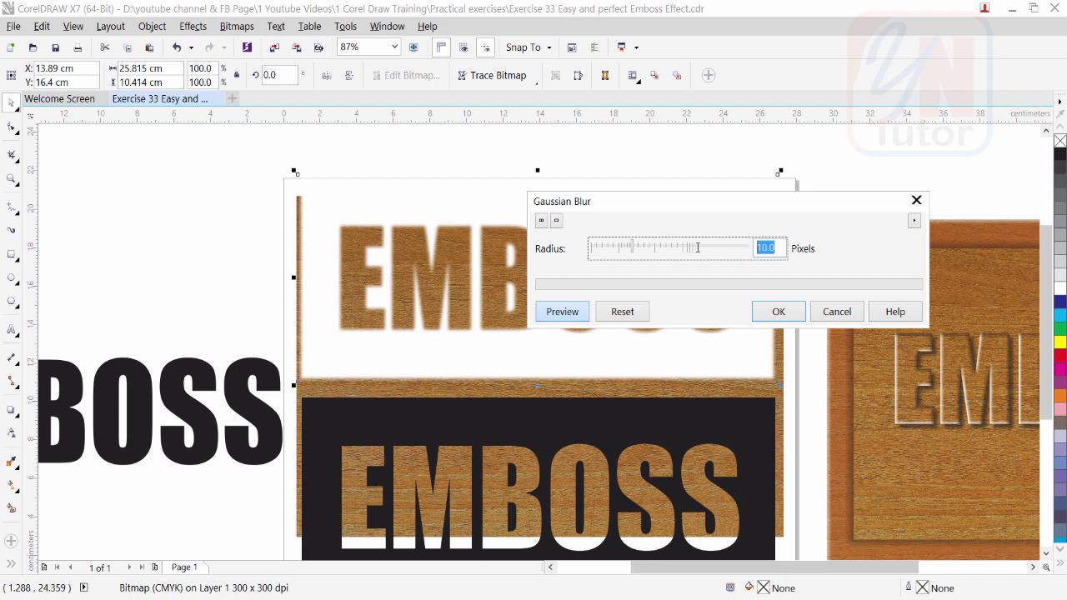
text(8)
click(778, 312)
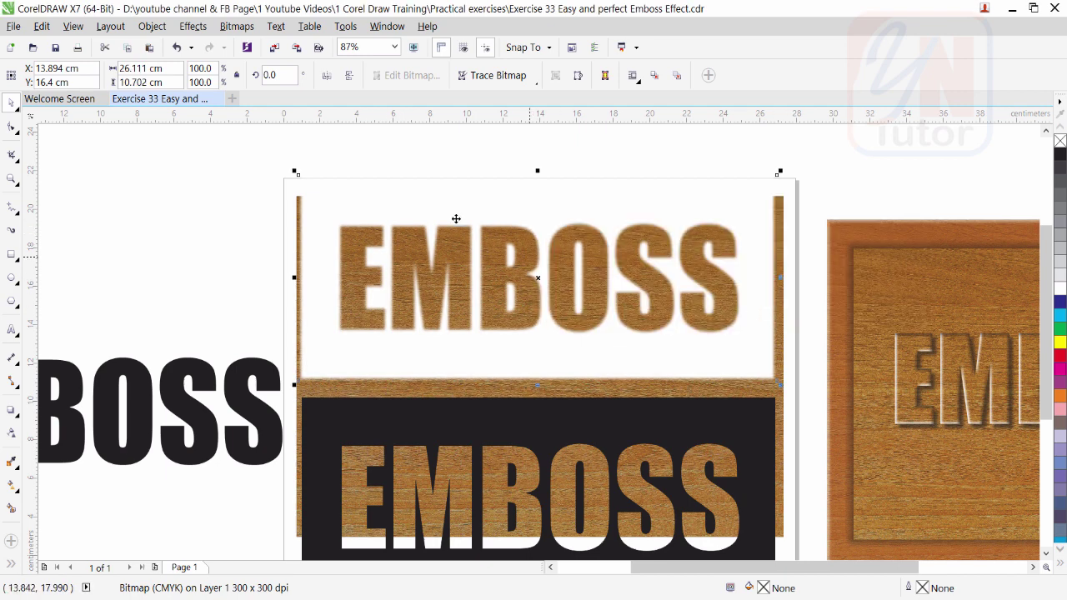
drag(456, 218, 454, 221)
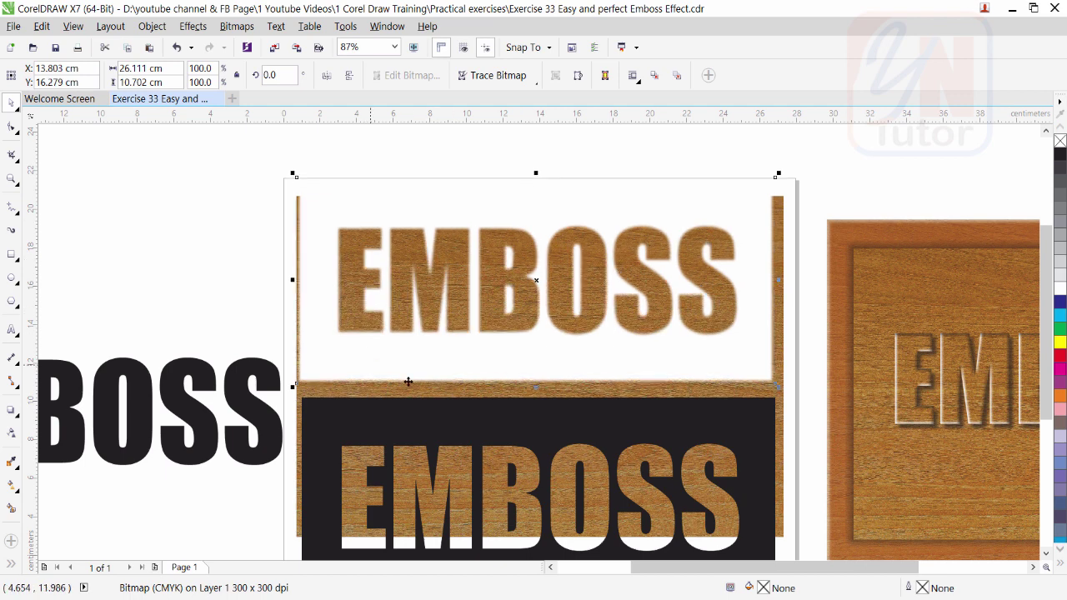
- Move the black cut-out up slightly and convert it to a 300 dpi CMYK bitmap with a transparent background
click(460, 419)
drag(446, 413, 445, 404)
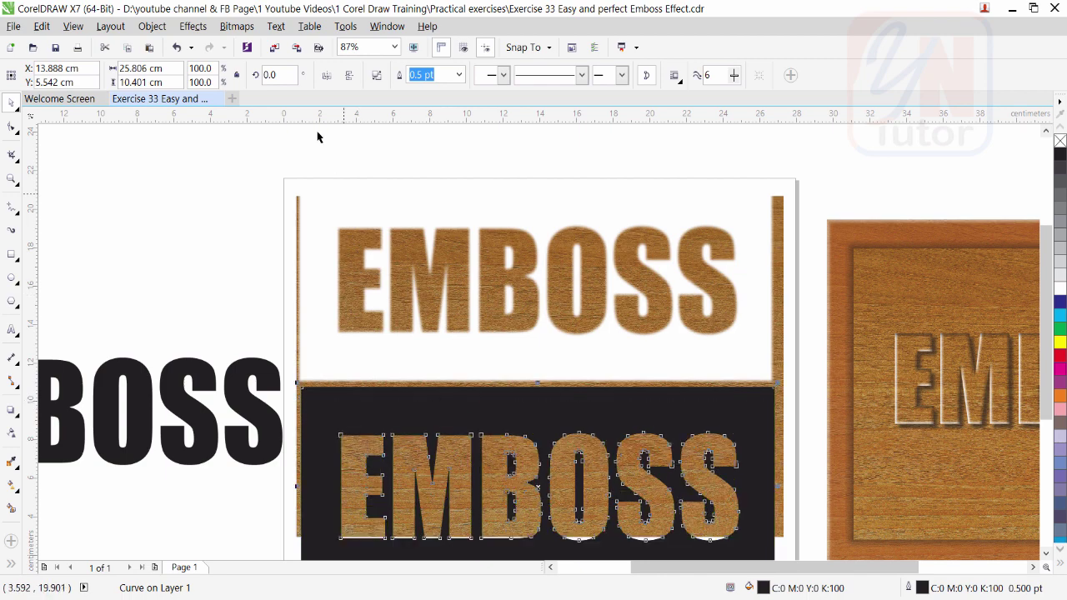
click(239, 26)
click(258, 47)
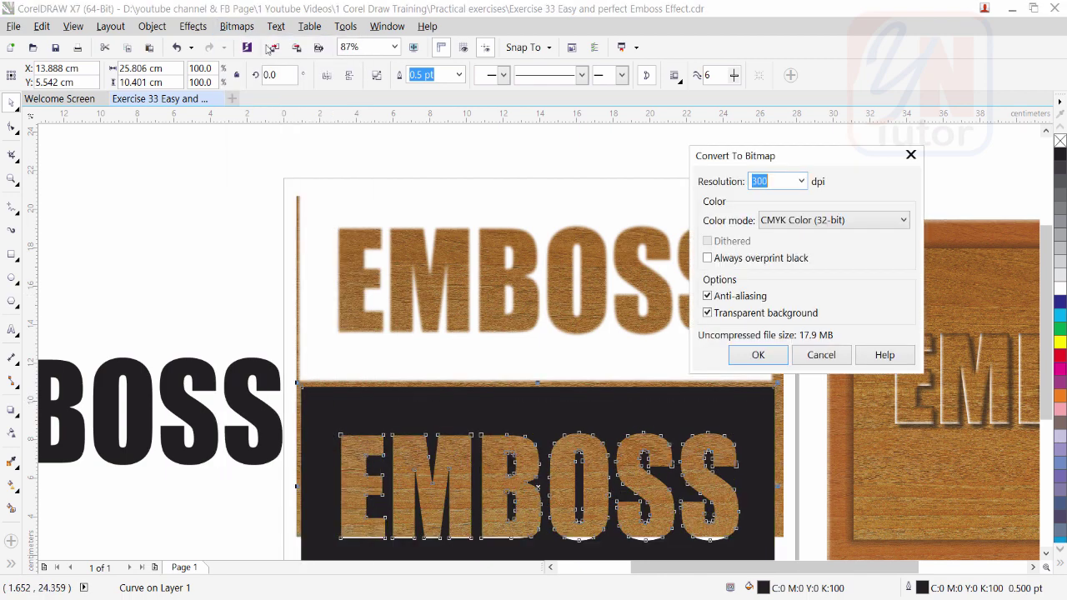
click(754, 354)
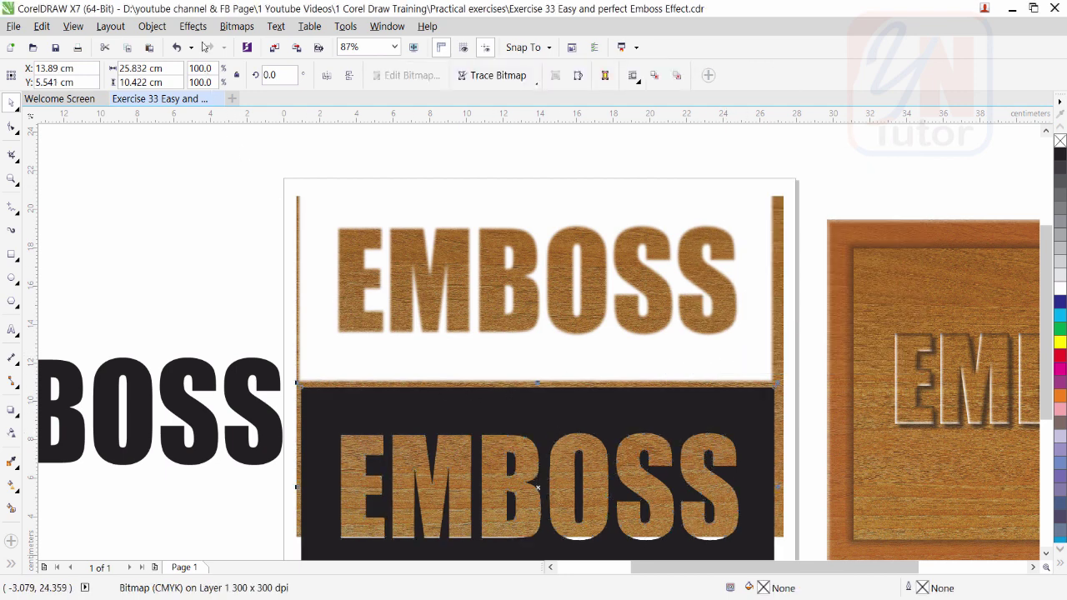
- Apply a Gaussian Blur with a radius of 8 pixels to the black cut-out bitmap
click(235, 28)
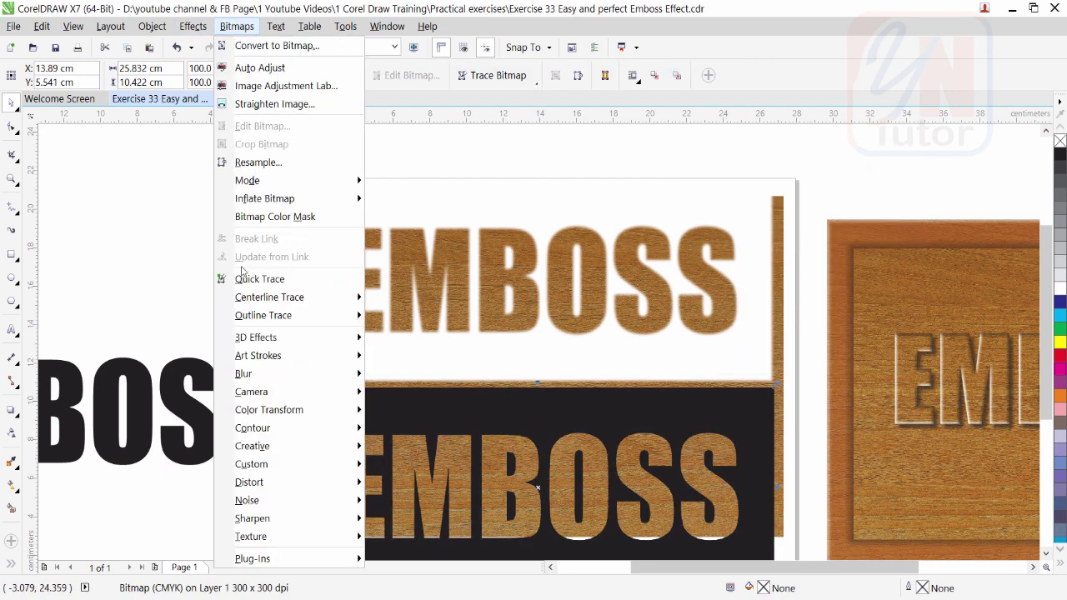
mouse_move(270, 374)
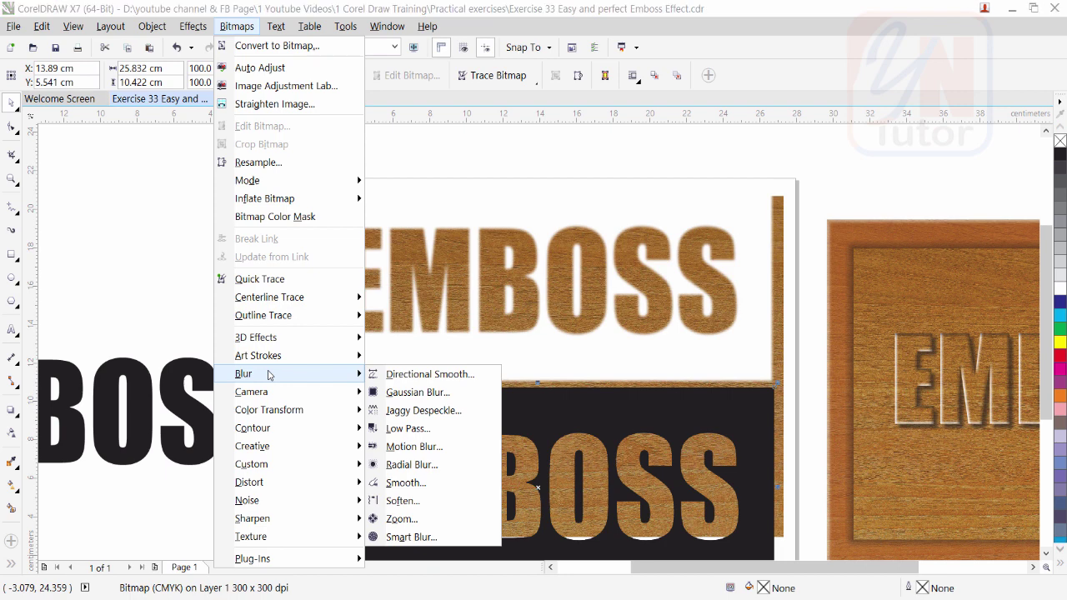
click(419, 393)
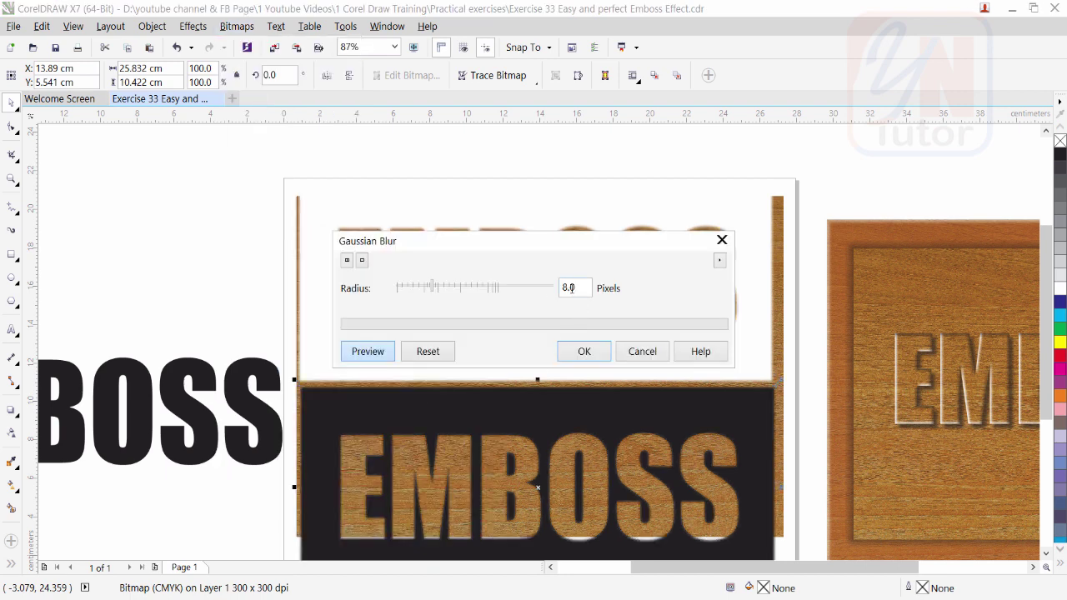
click(584, 351)
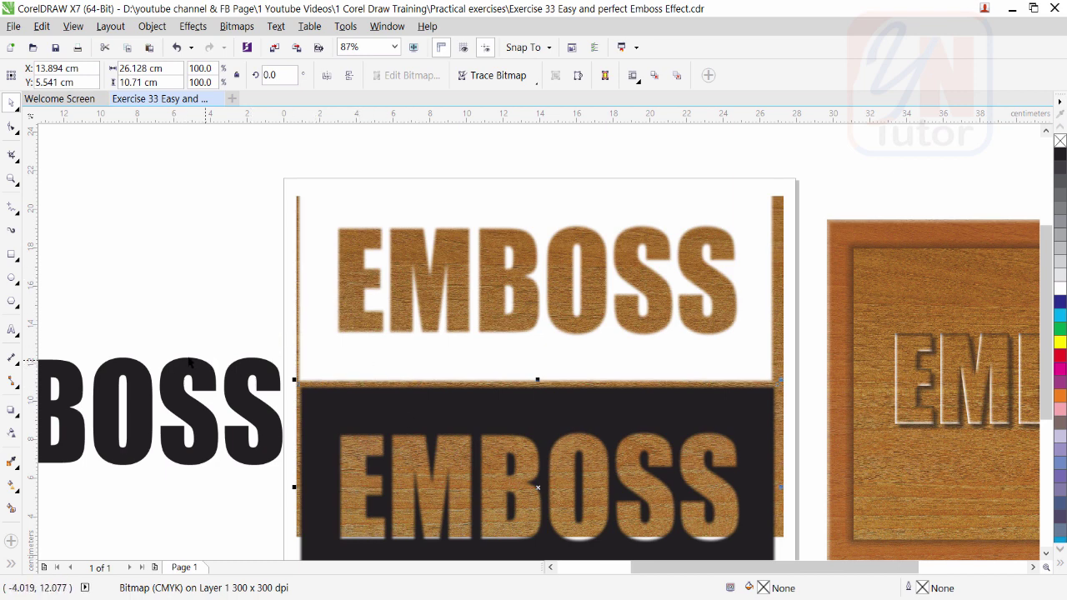
- Move the black EMBOSS text onto the white cut-out's letters, offset slightly down and left so thin wood edges show above and right
drag(173, 382, 625, 261)
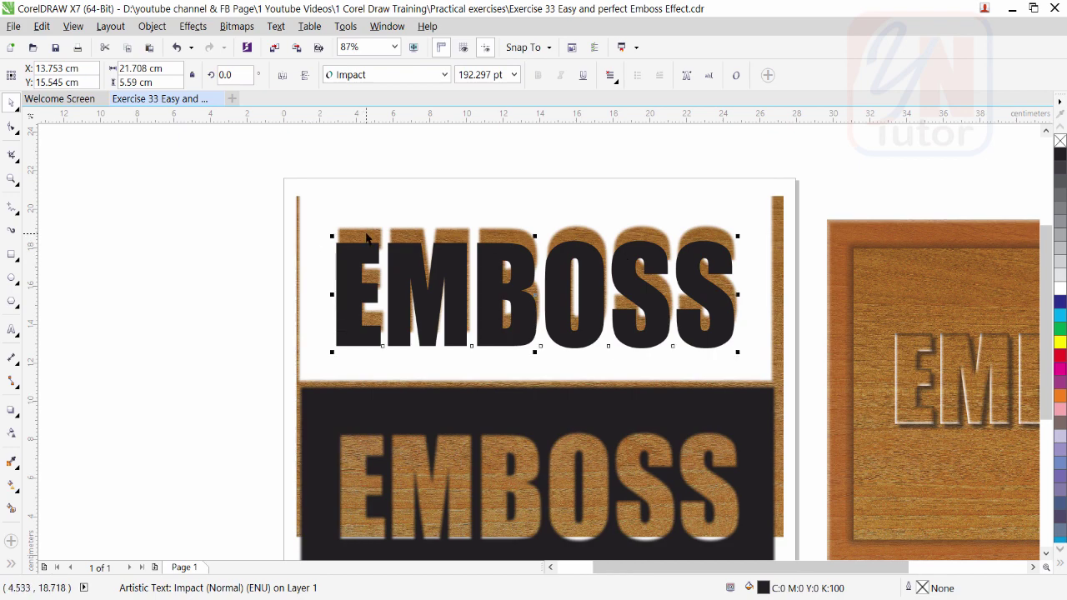
scroll(365, 238, up, 3)
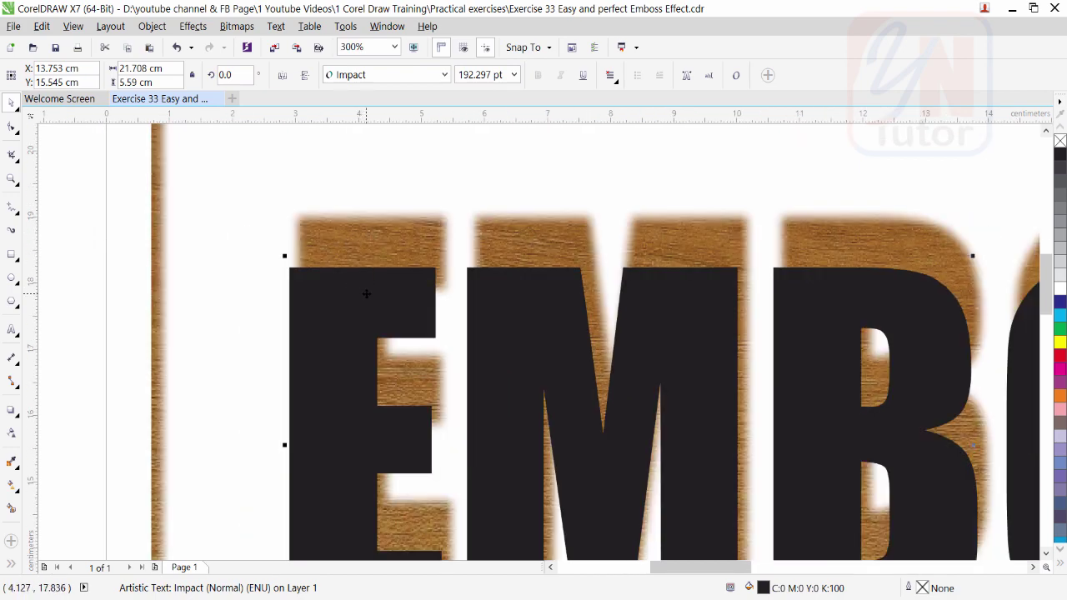
drag(366, 293, 370, 250)
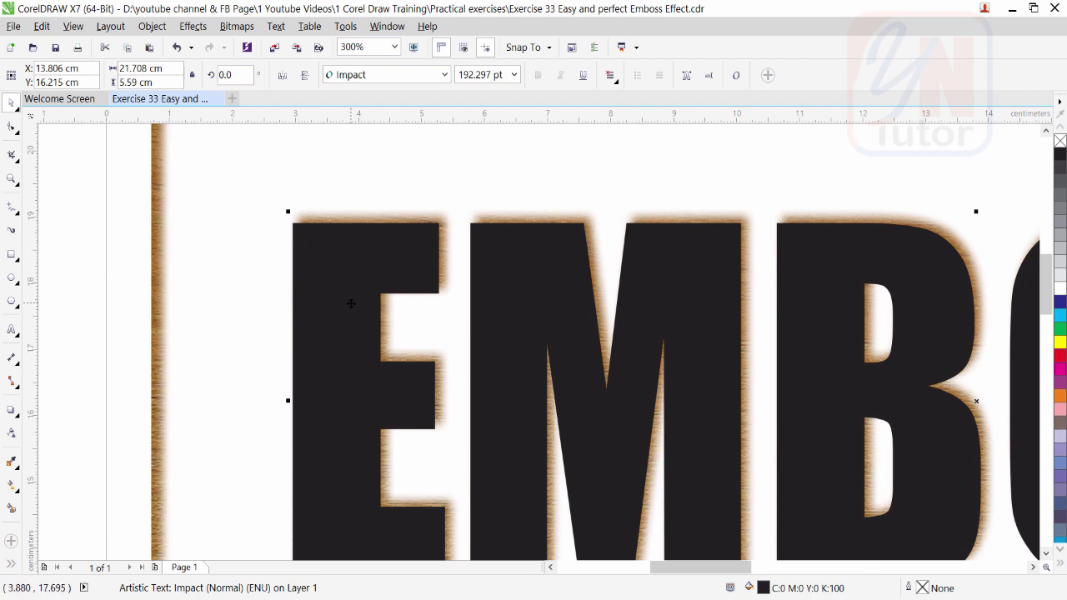
scroll(355, 295, down, 2)
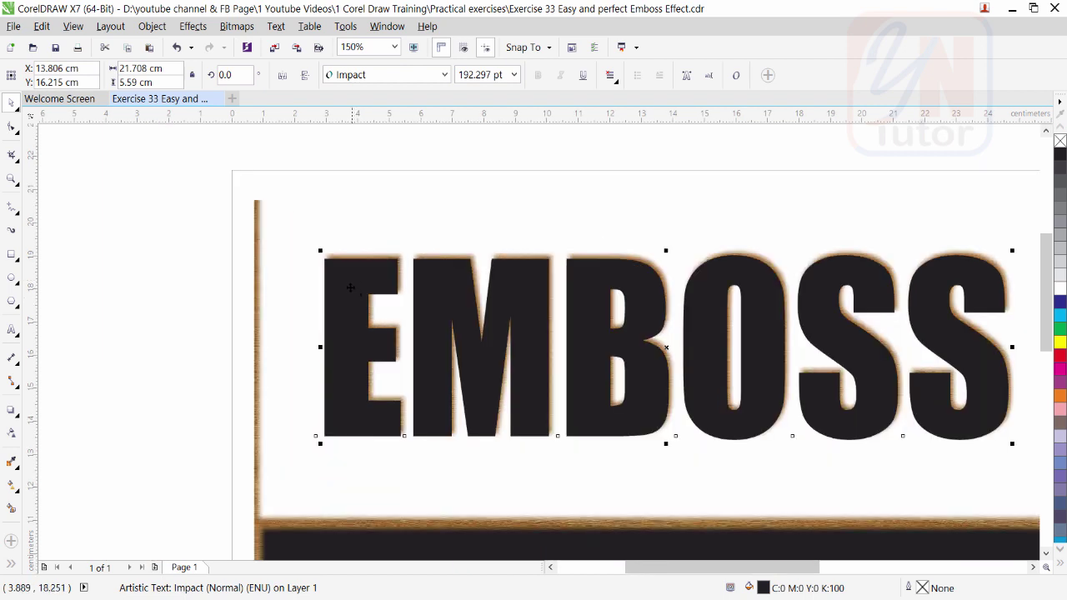
- Intersect the black text with the blurred white cut-out bitmap and delete the original white bitmap
shift+click(285, 302)
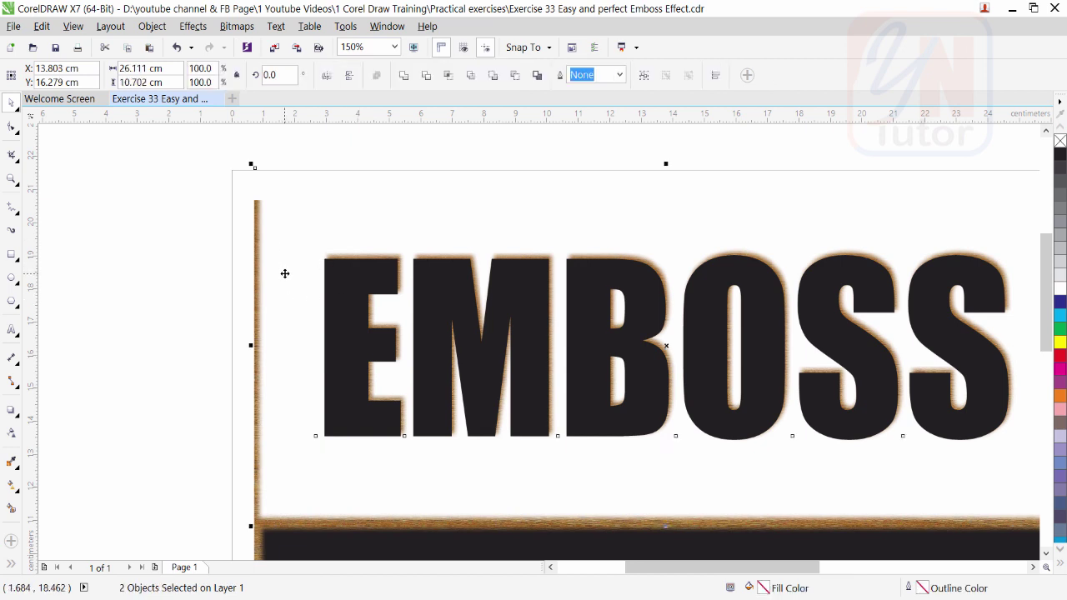
click(448, 77)
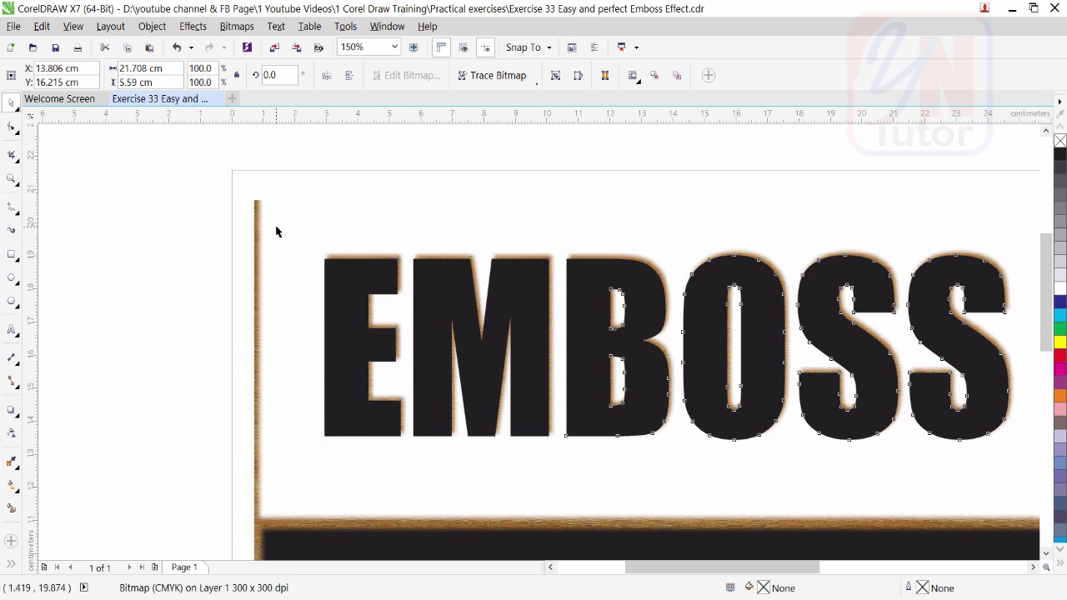
click(276, 229)
key(Delete)
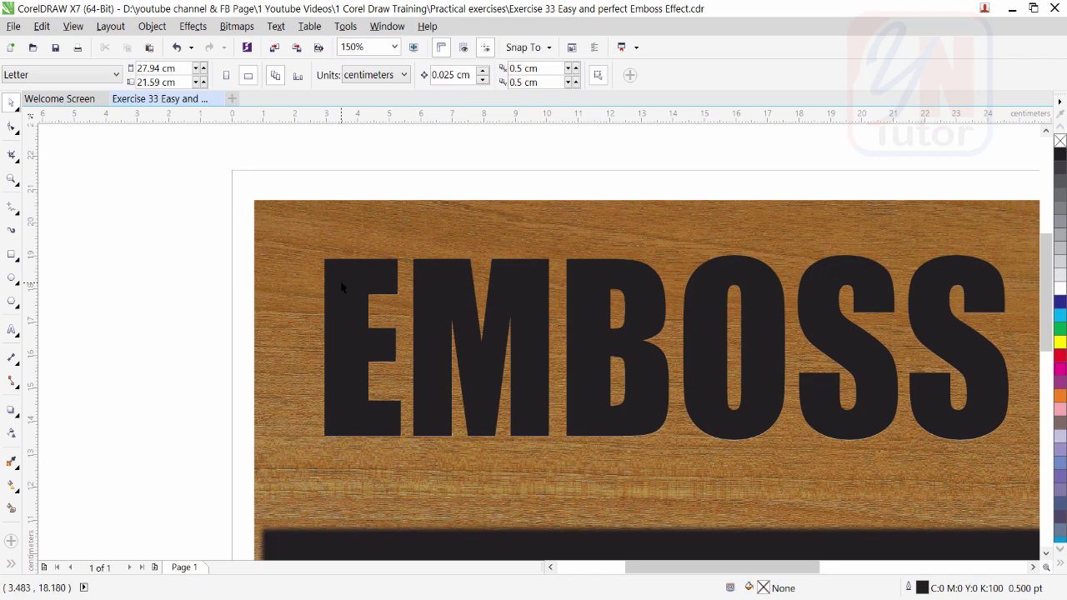
- Move the black text off the white highlight letters onto the black cut-out and fill it with 10% black
drag(346, 307, 342, 220)
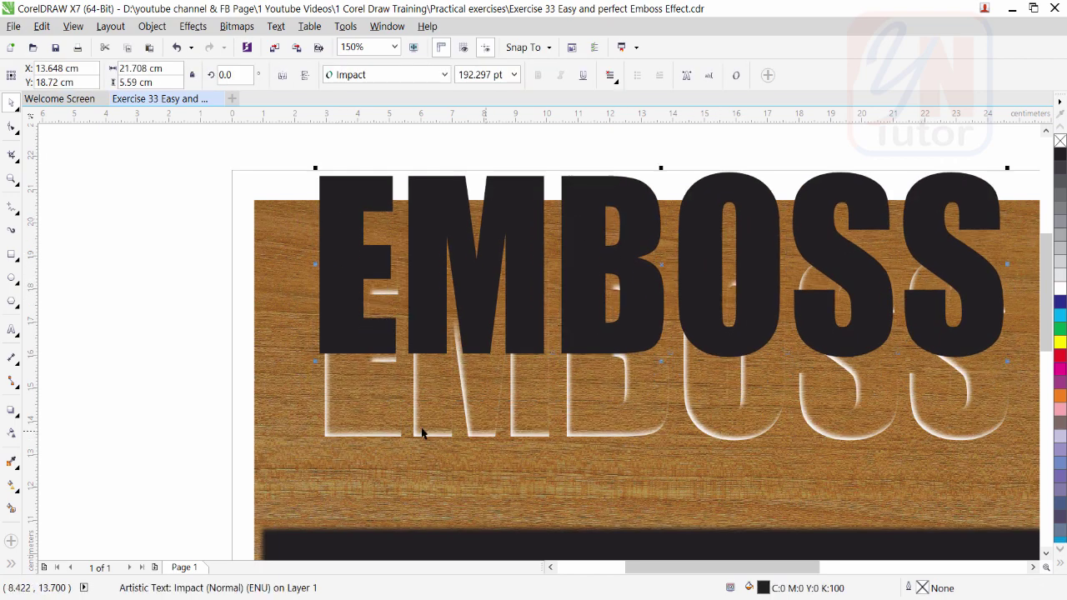
scroll(425, 403, down, 2)
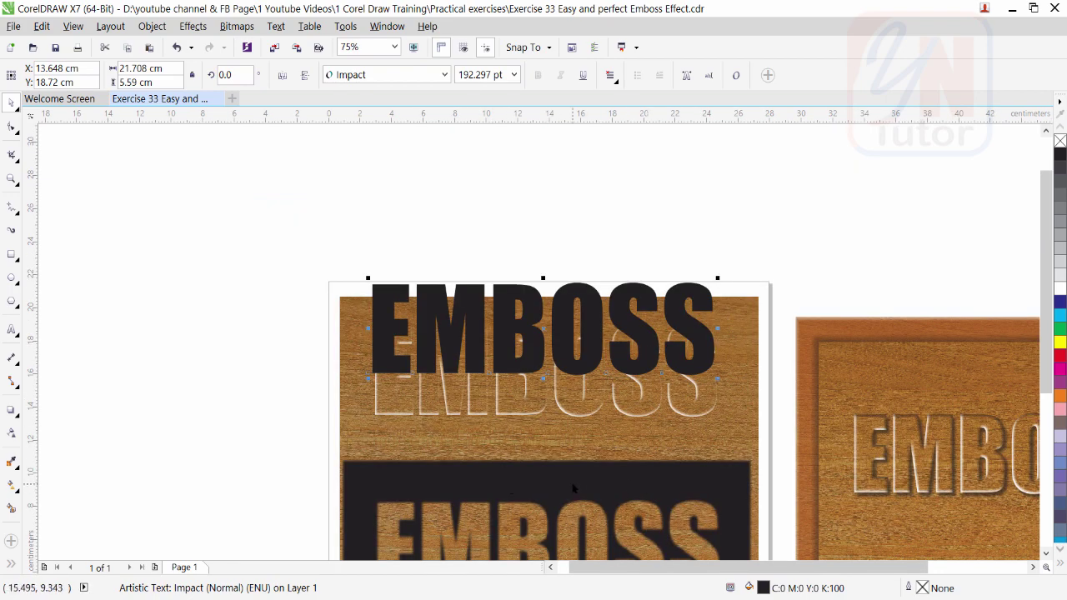
click(1046, 406)
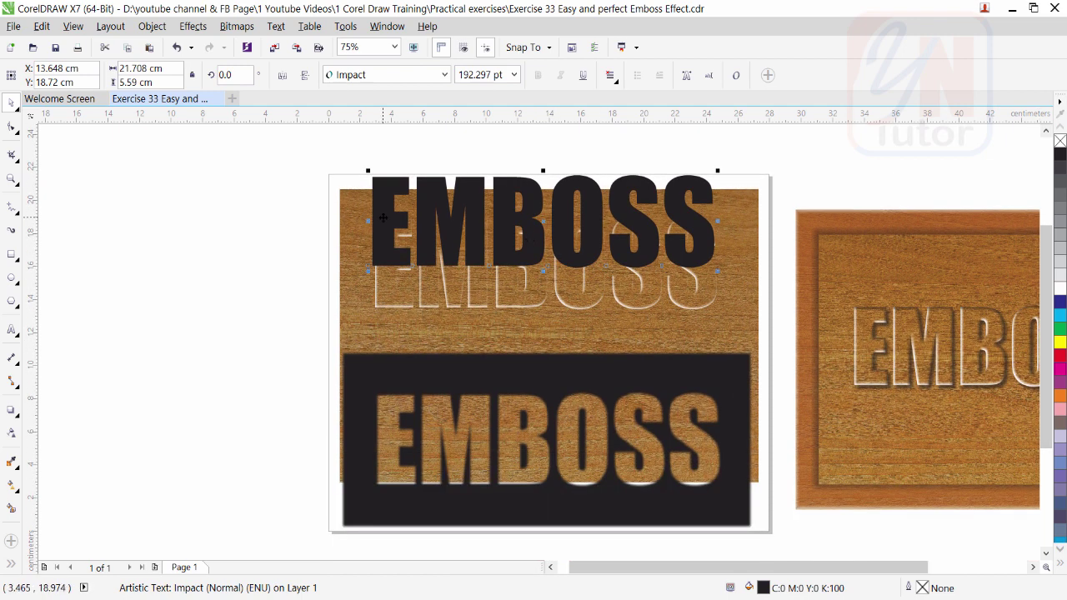
drag(382, 217, 384, 413)
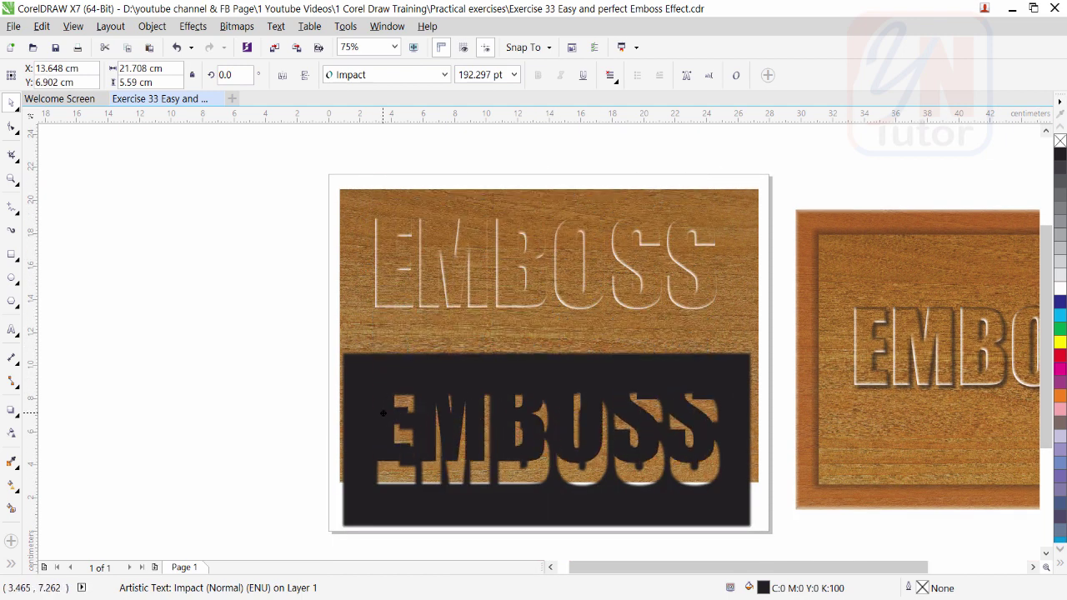
click(1061, 276)
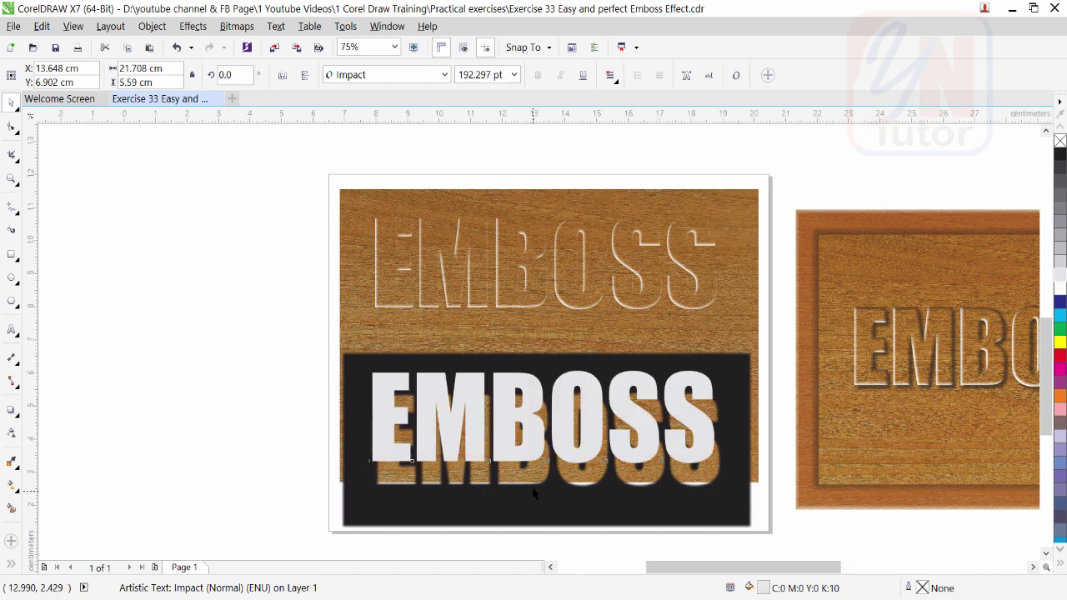
- Position the light grey text over the black cut-out's letters, offset slightly up and right so their left and lower edges show
scroll(536, 497, up, 2)
drag(428, 272, 440, 318)
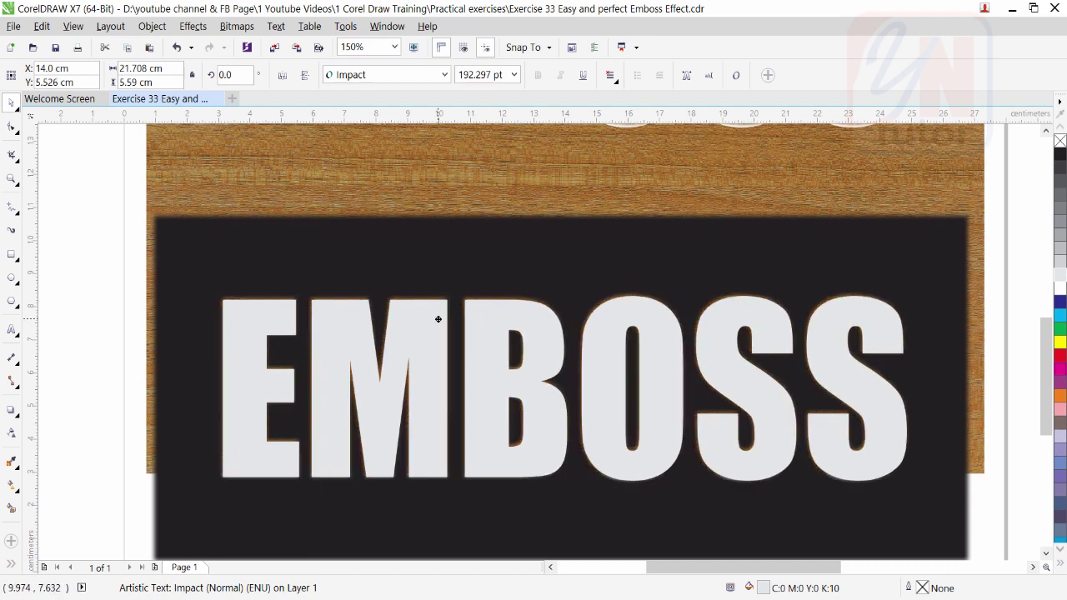
scroll(227, 442, up, 2)
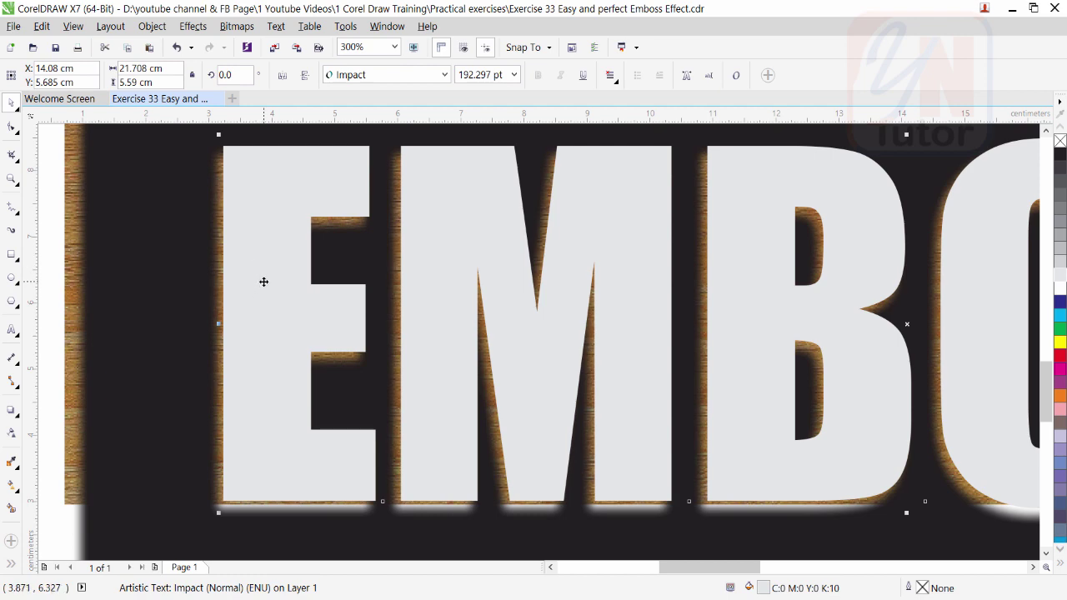
scroll(264, 282, down, 2)
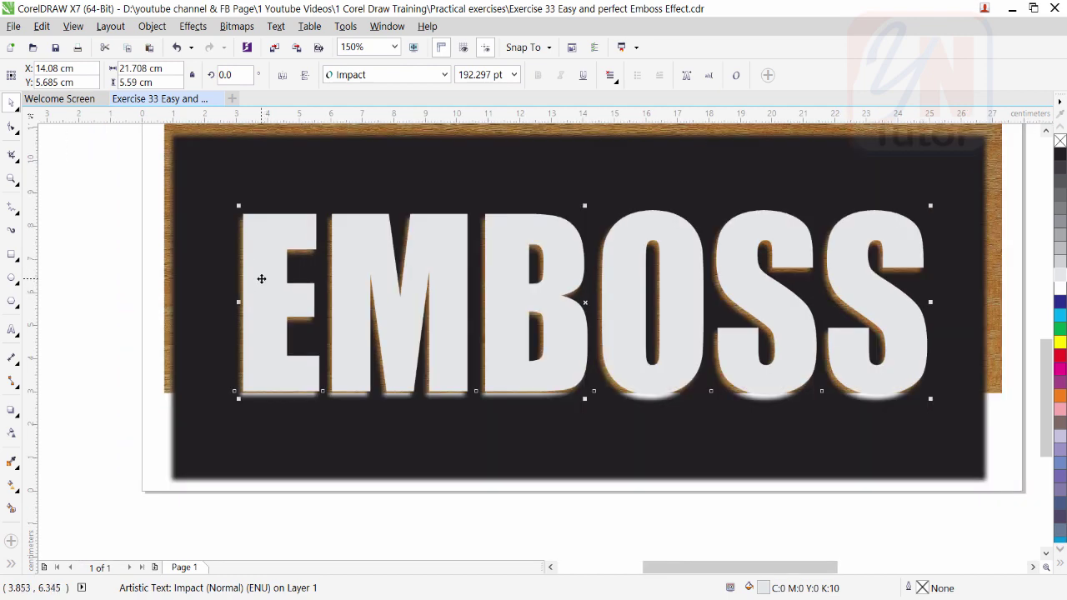
- Intersect the light grey text with the blurred black cut-out bitmap and delete the original black bitmap
shift+click(203, 185)
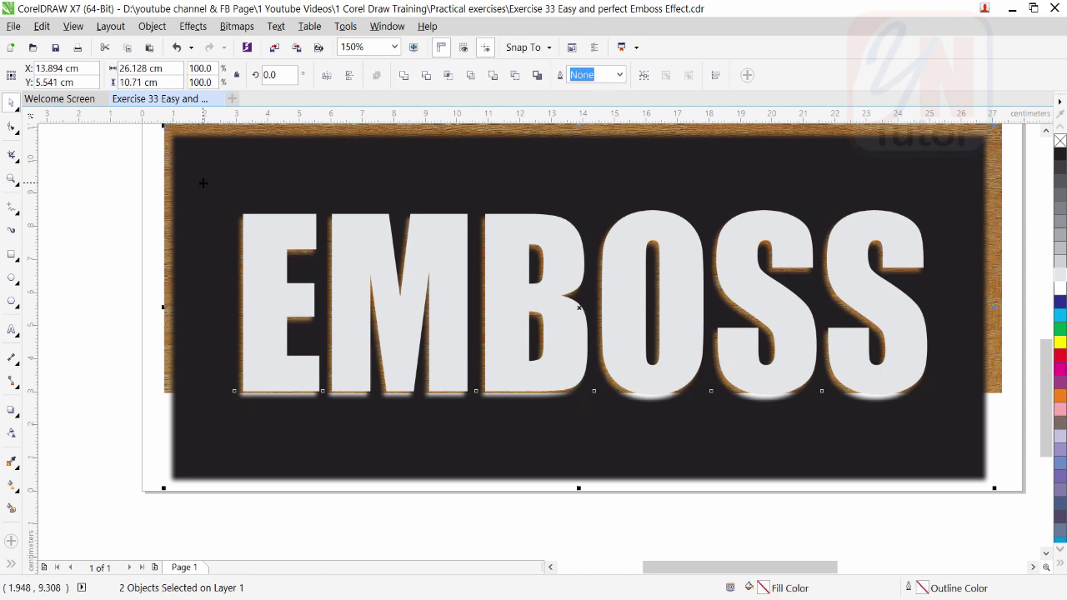
click(448, 76)
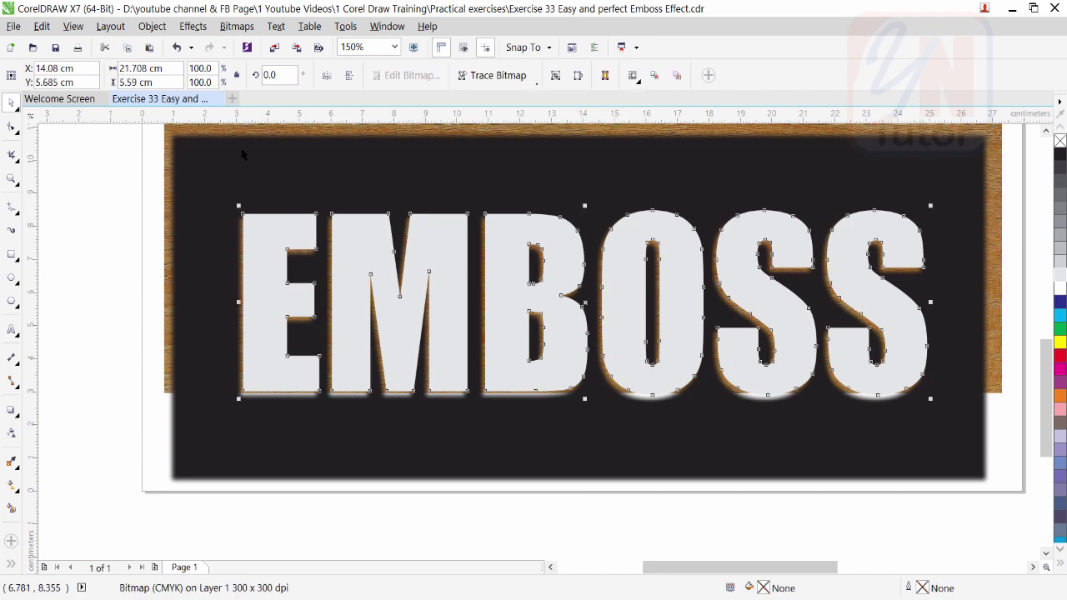
click(208, 170)
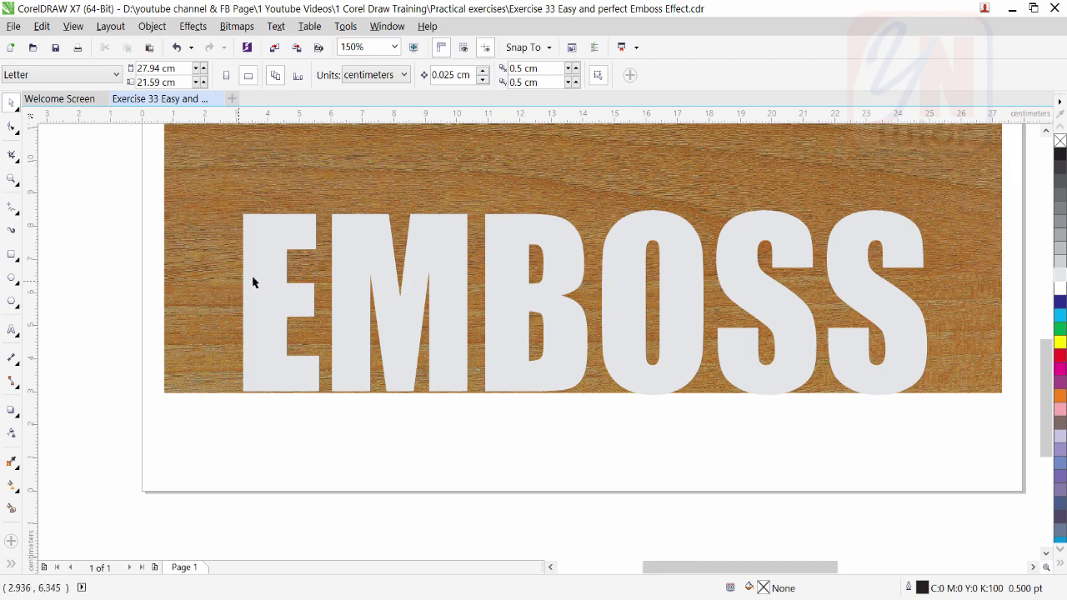
- Move the light grey text down off the shadow letters and place the black shadow bitmap just below the white highlight letters
drag(264, 247, 209, 358)
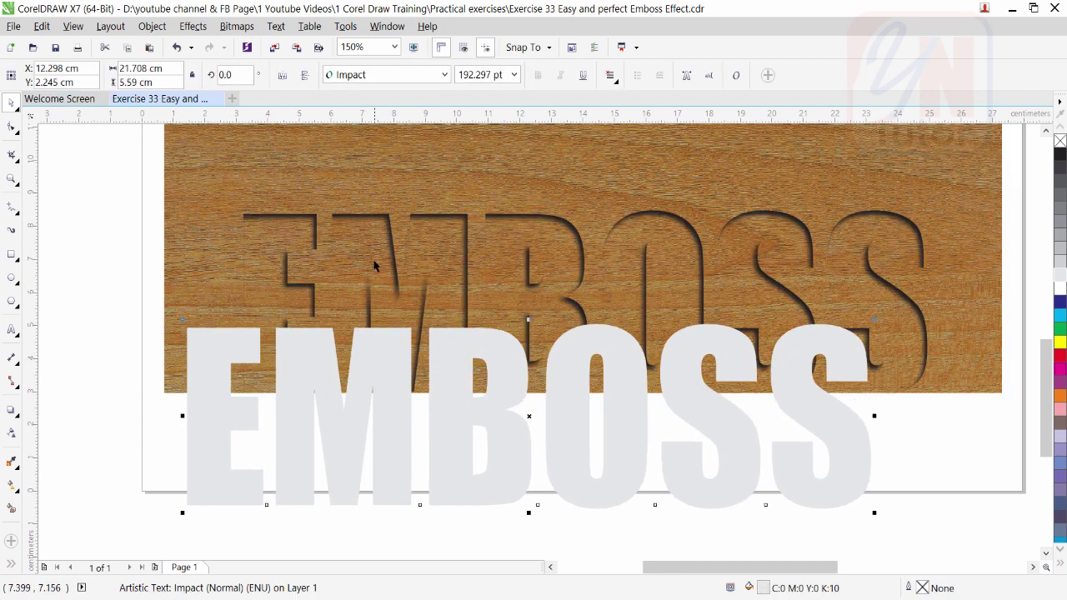
drag(1045, 407, 1044, 343)
drag(311, 529, 323, 263)
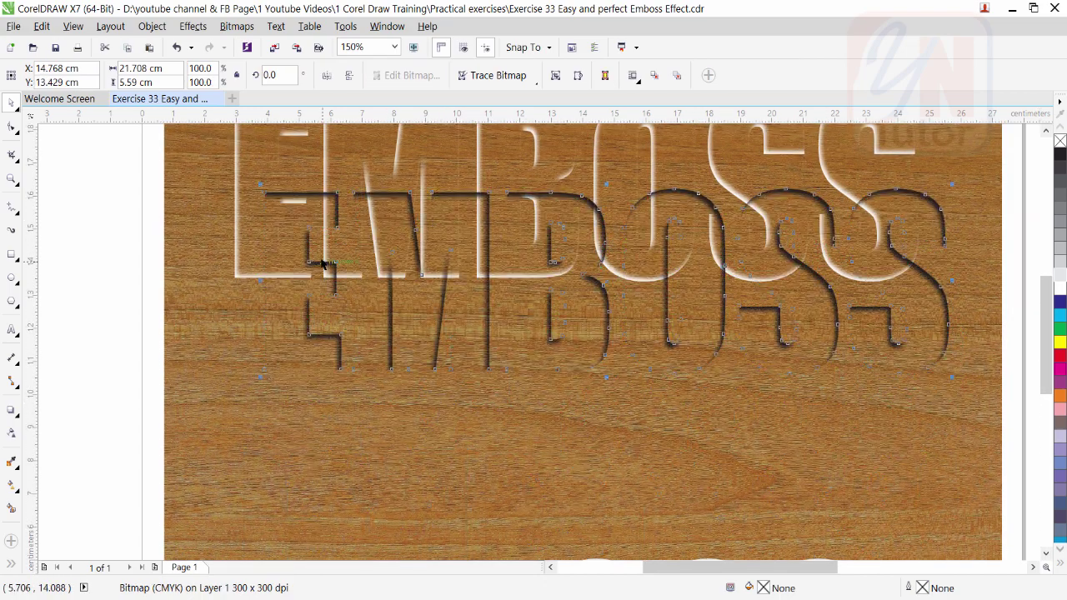
drag(290, 346, 275, 448)
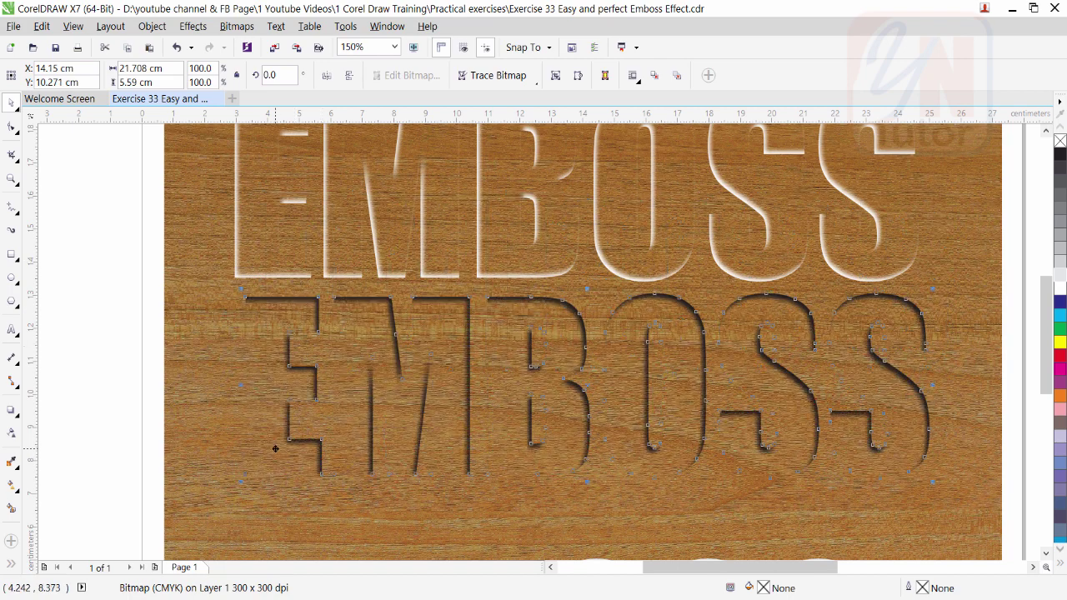
- With snapping to objects enabled, move the black shadow bitmap onto the white highlight bitmap, matching the upper-left corner of the E
click(72, 27)
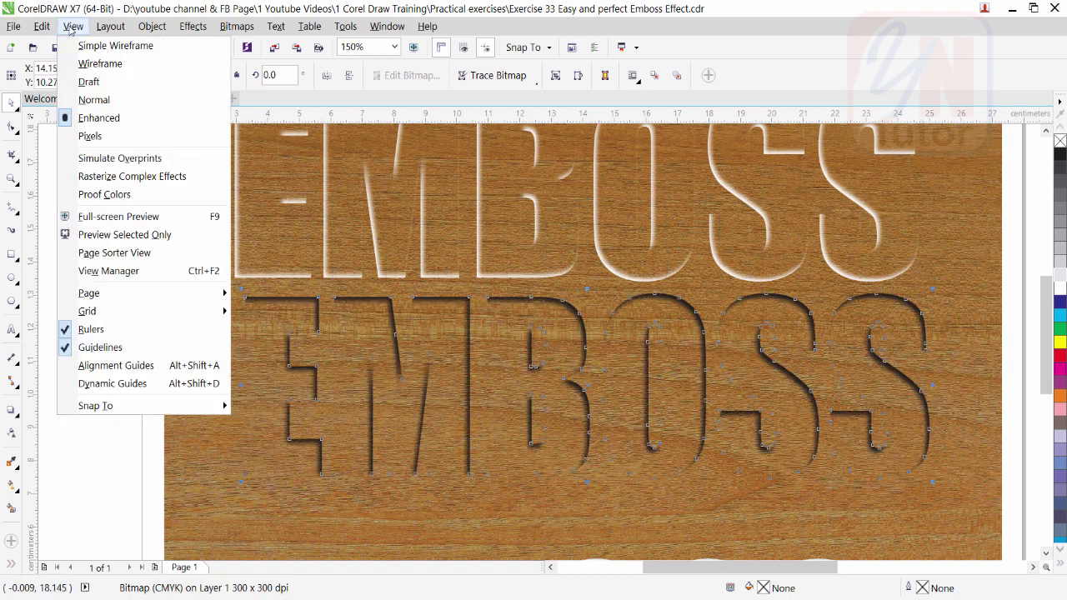
mouse_move(110, 412)
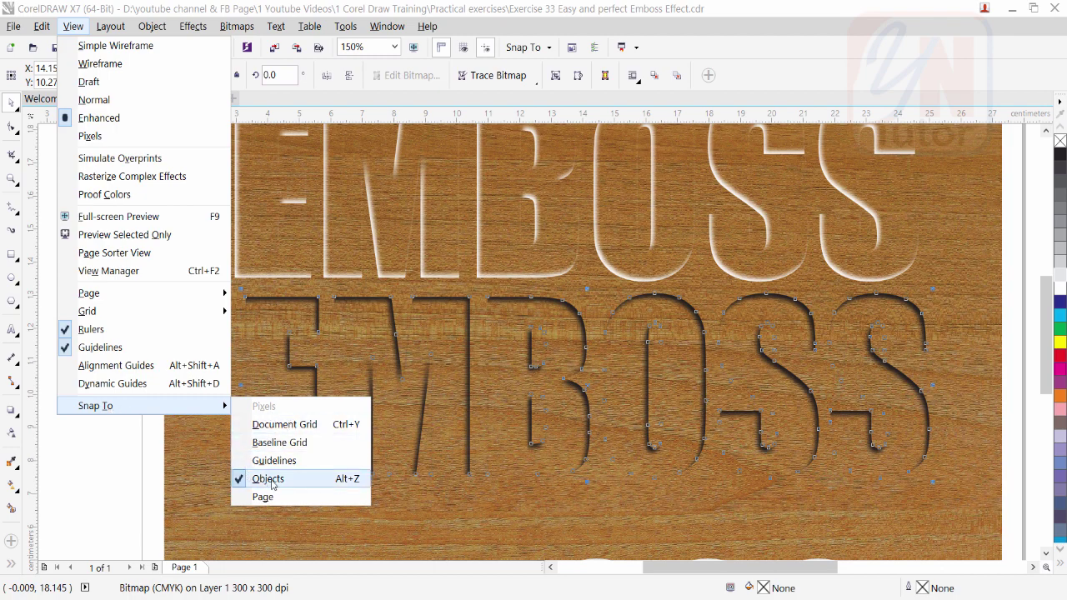
click(111, 459)
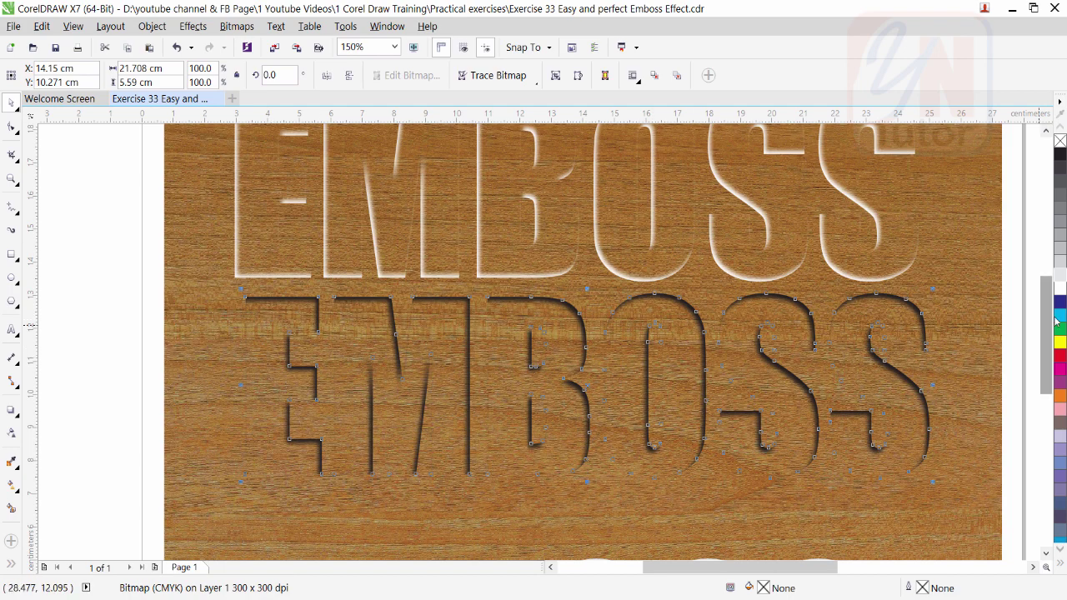
scroll(1048, 323, up, 3)
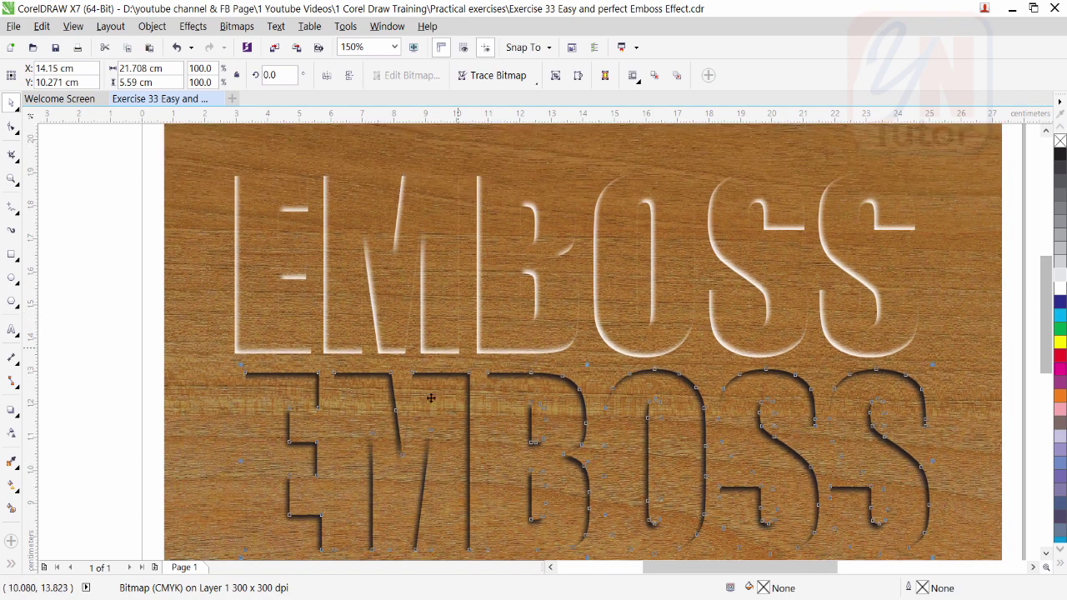
drag(255, 369, 240, 188)
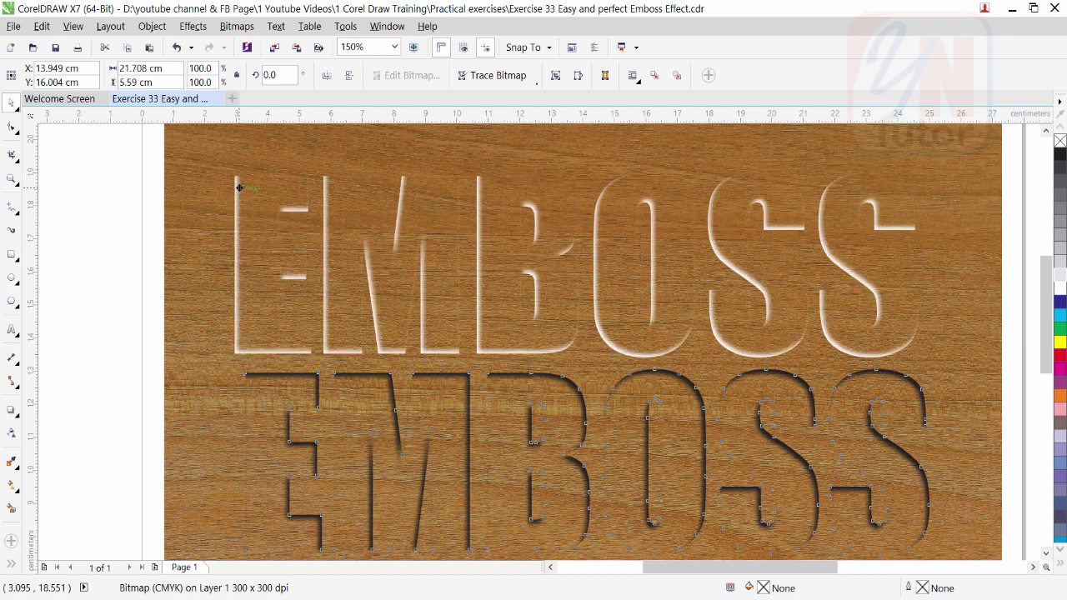
scroll(238, 167, up, 3)
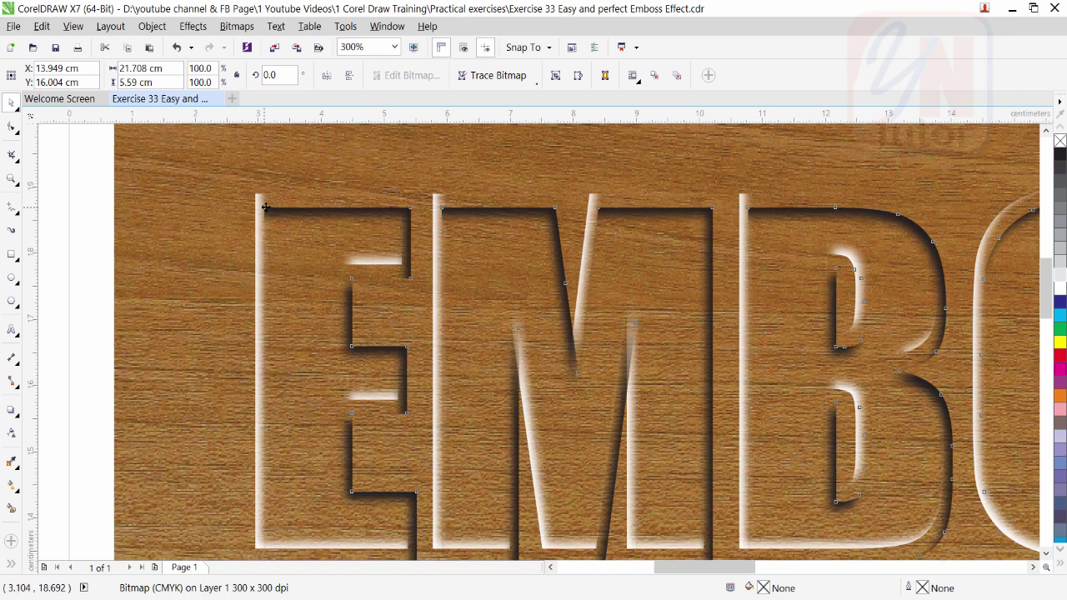
drag(265, 208, 256, 194)
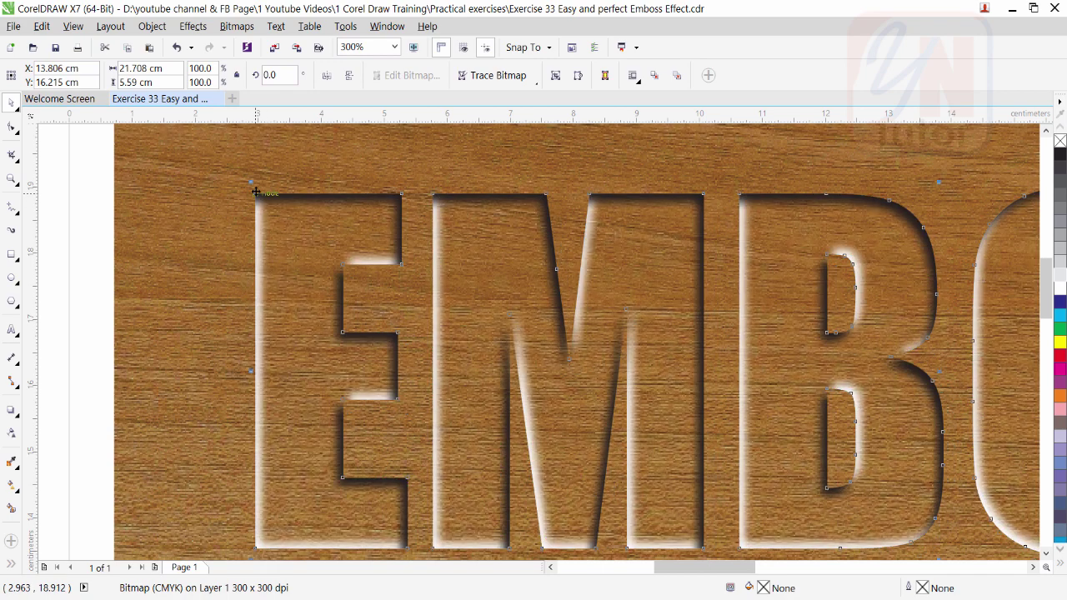
- Select the highlight and shadow bitmaps together and move them to the centre of the wood texture
scroll(265, 194, down, 2)
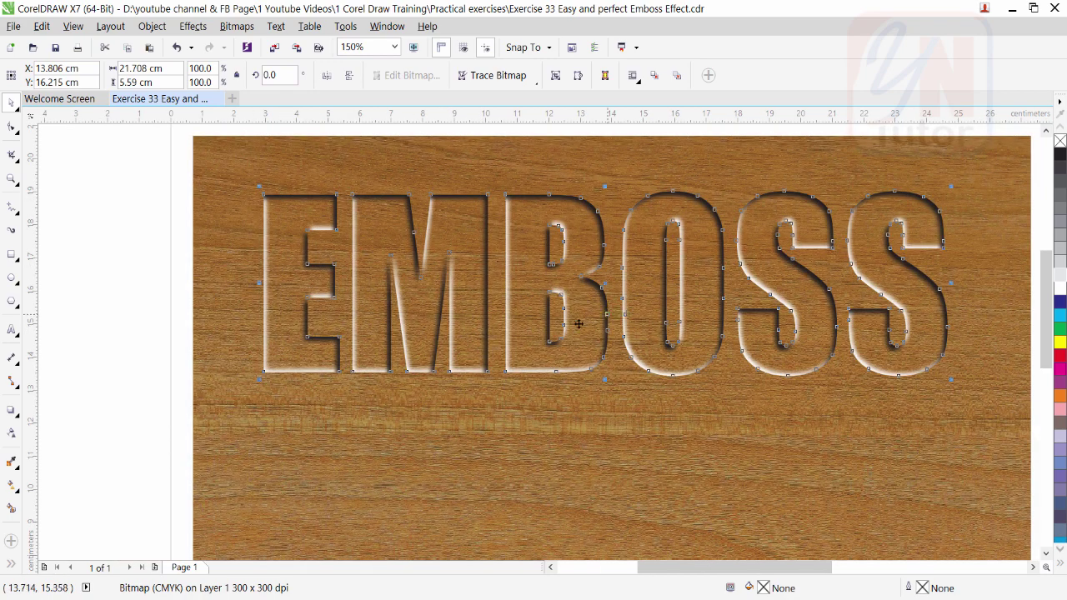
scroll(398, 315, down, 1)
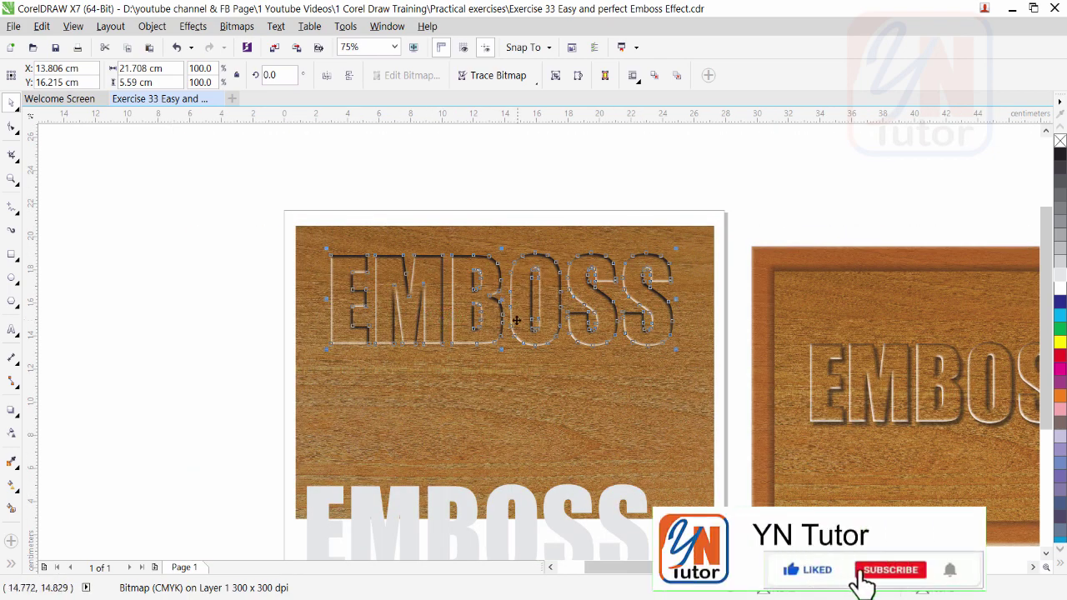
scroll(461, 303, up, 1)
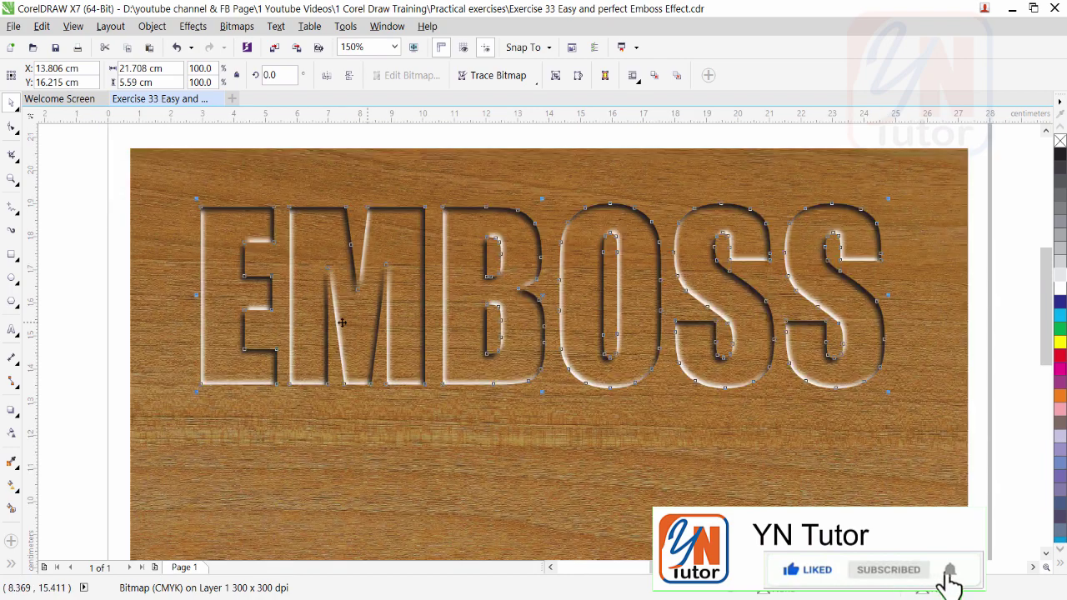
drag(76, 167, 919, 488)
scroll(622, 422, down, 1)
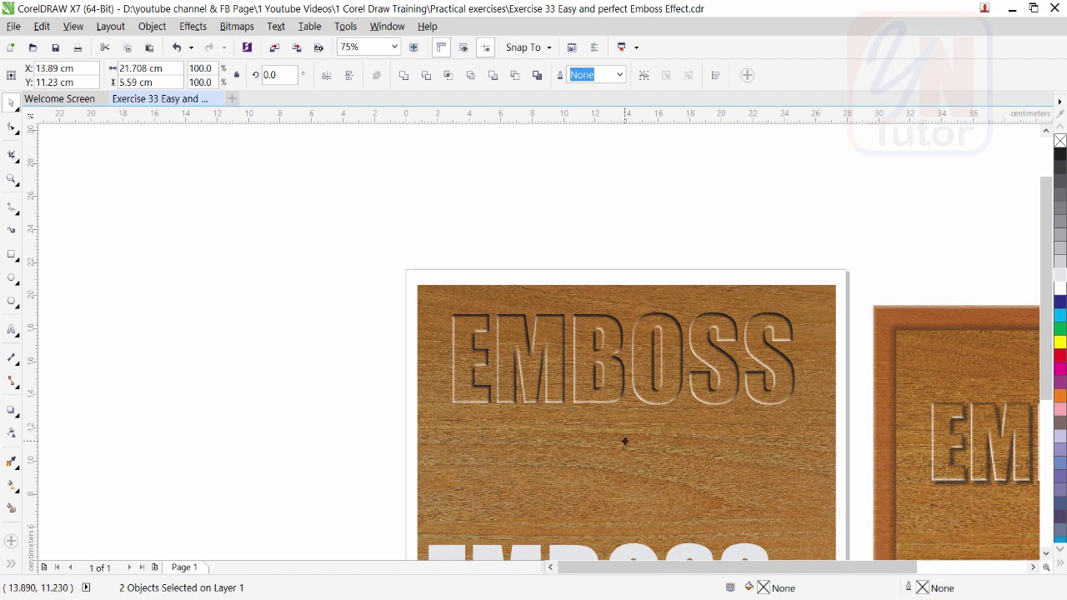
scroll(627, 441, up, 1)
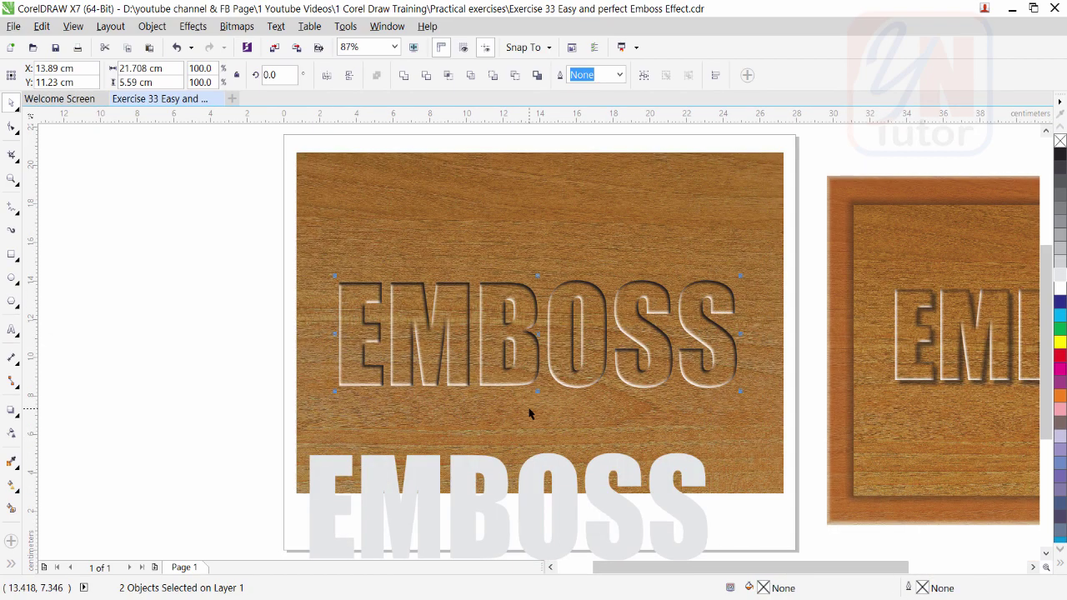
- Move the light grey EMBOSS text to the upper part of the wood, directly above the embossed letters
drag(492, 472, 494, 430)
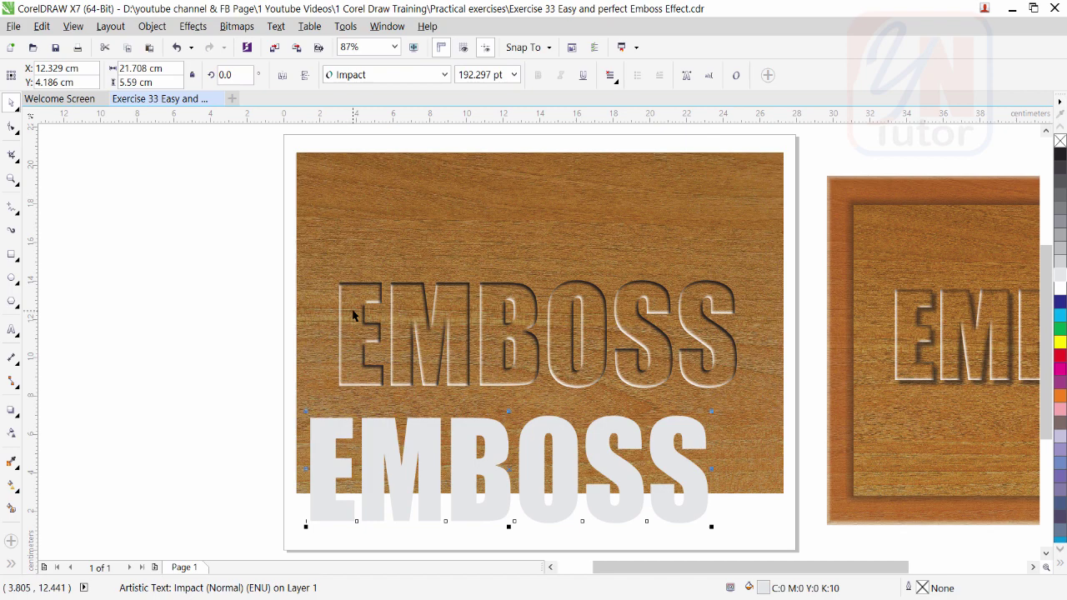
drag(329, 427, 357, 172)
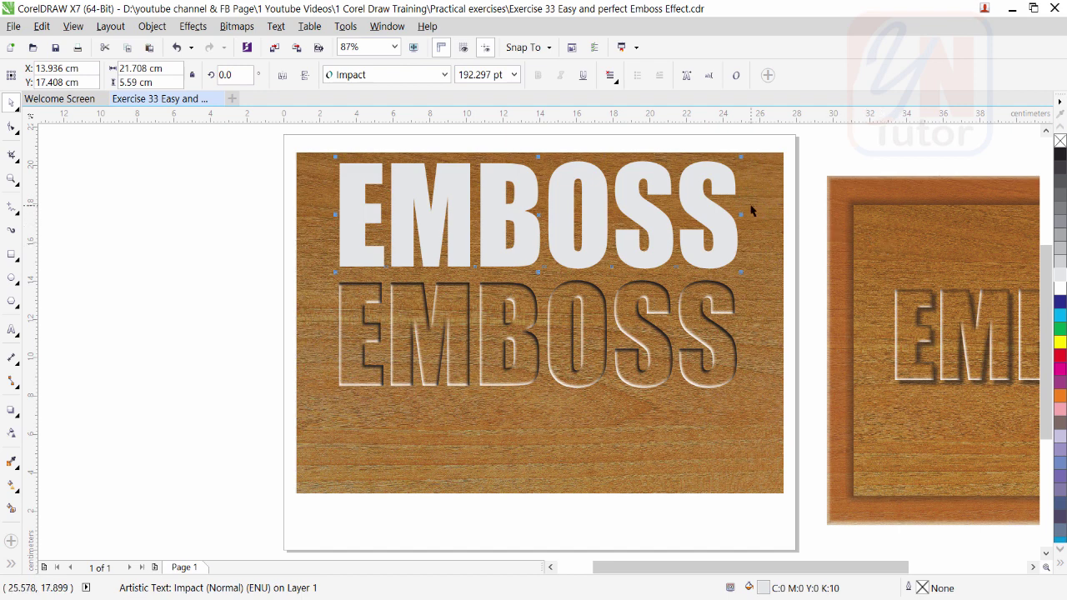
- Duplicate the light grey EMBOSS text slightly lower and to the left of the original, and fill the copy with black
drag(701, 213, 666, 231)
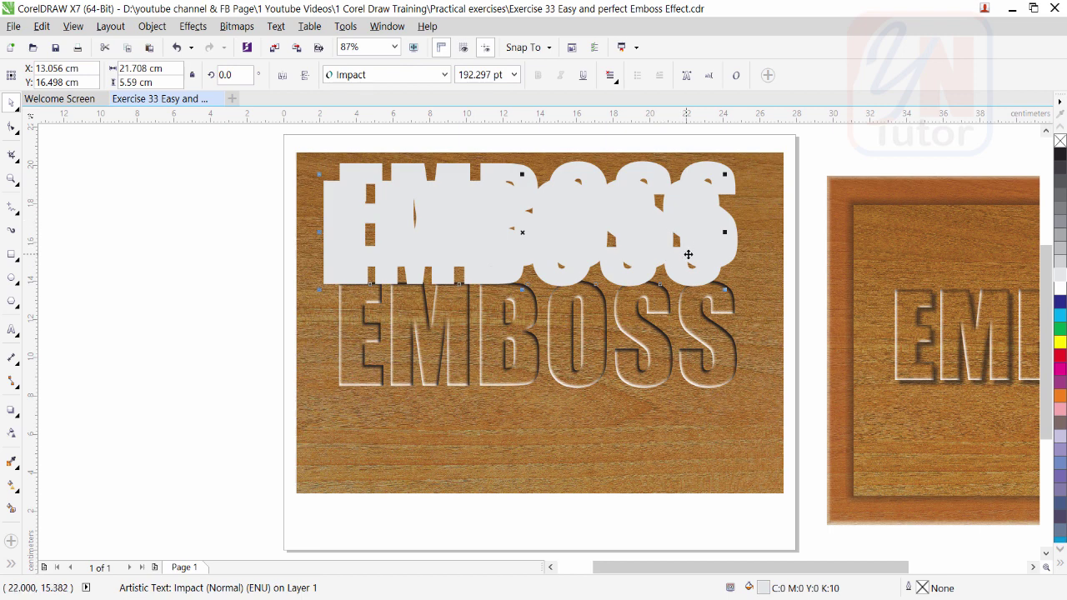
click(1062, 154)
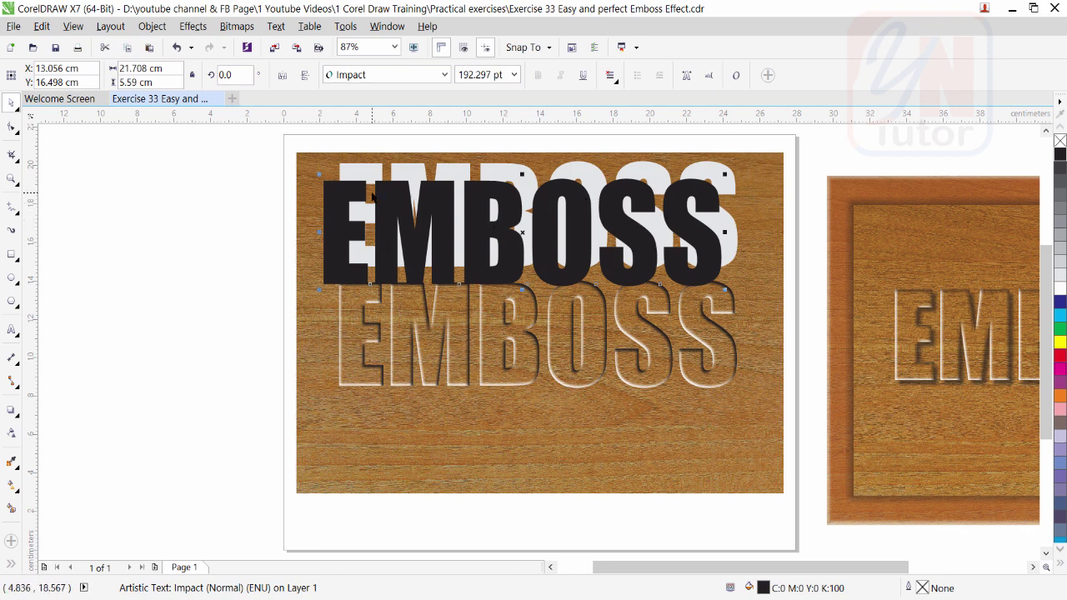
- Convert the black text to a 300 dpi CMYK bitmap with transparent background and apply a Gaussian Blur of 8 pixels
click(237, 26)
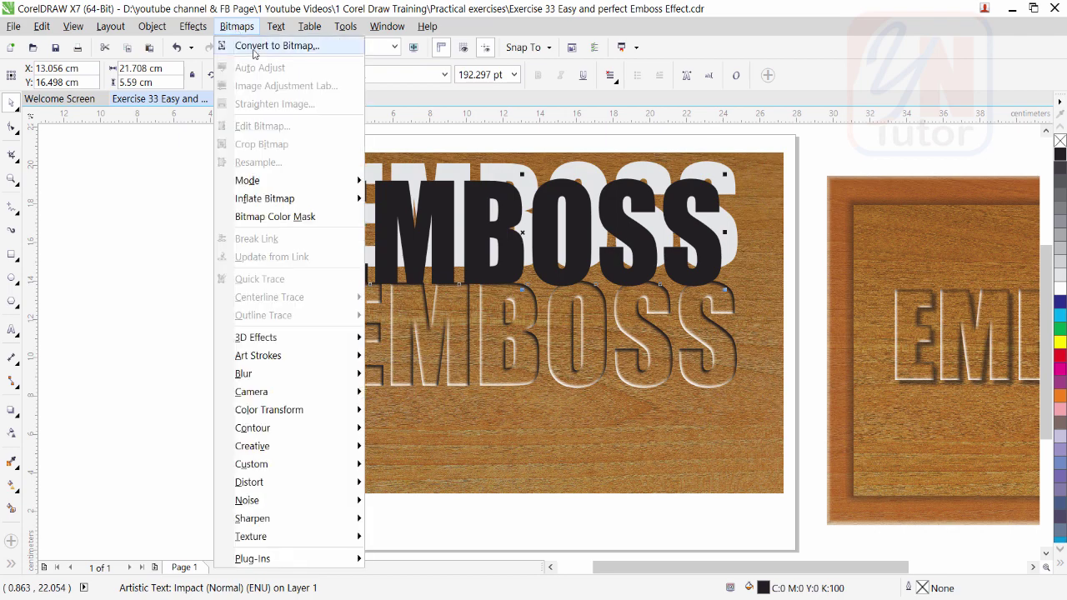
click(252, 48)
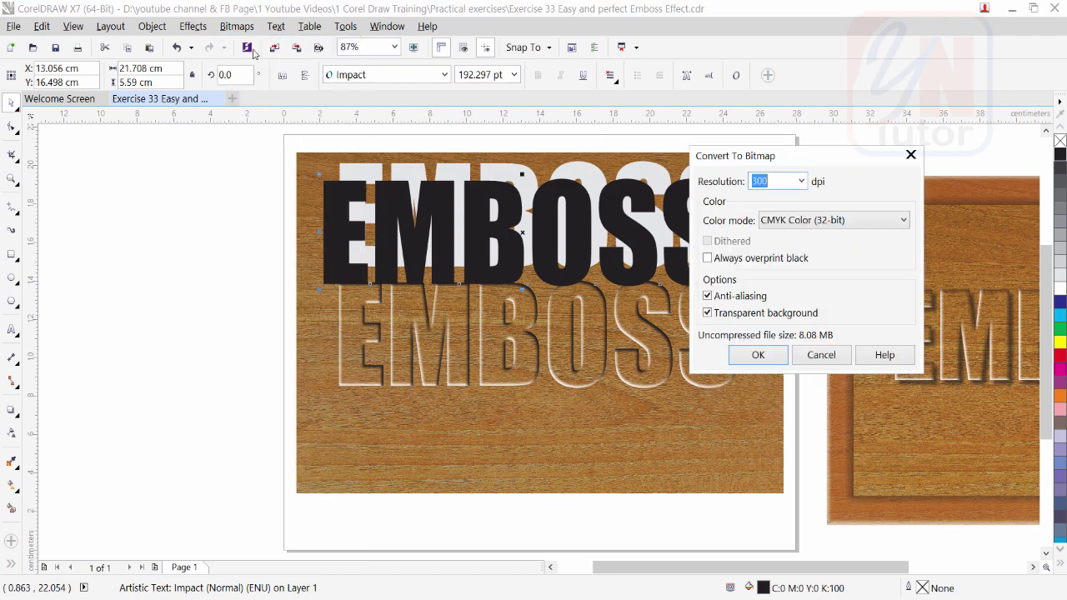
click(758, 355)
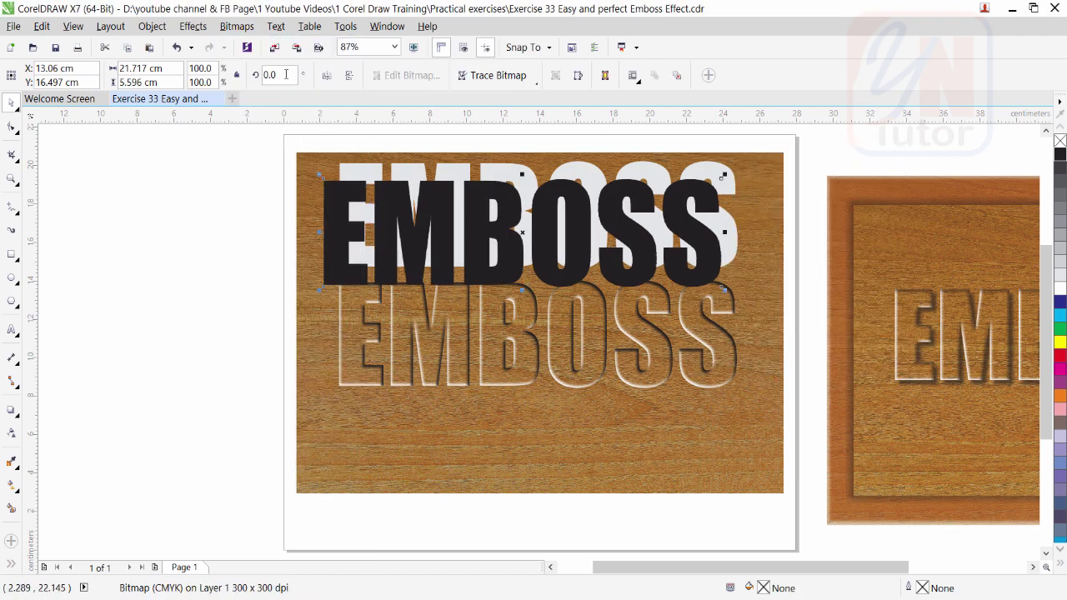
click(234, 27)
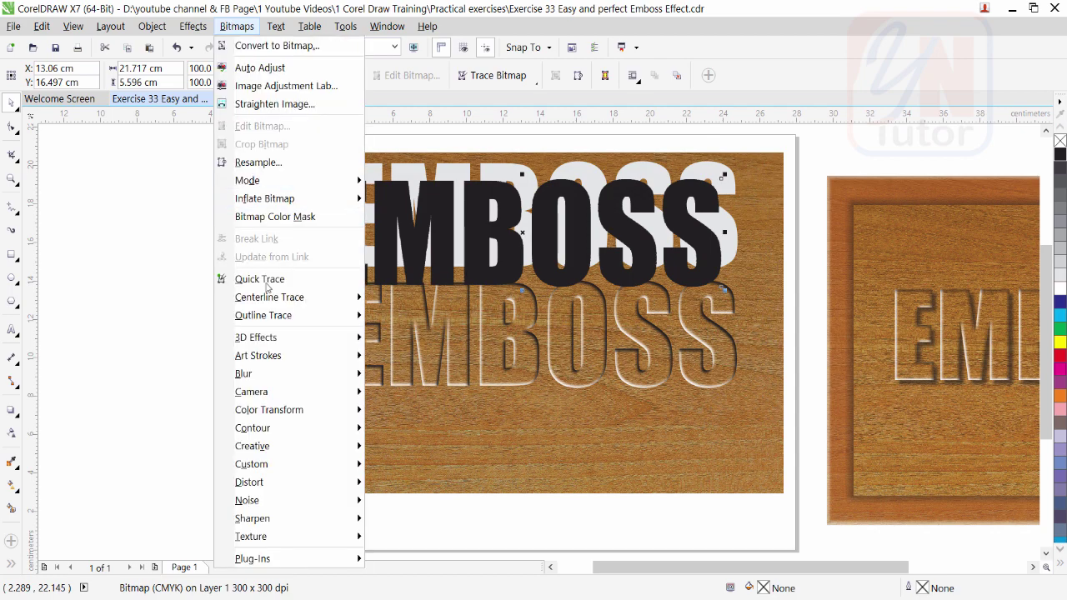
mouse_move(286, 375)
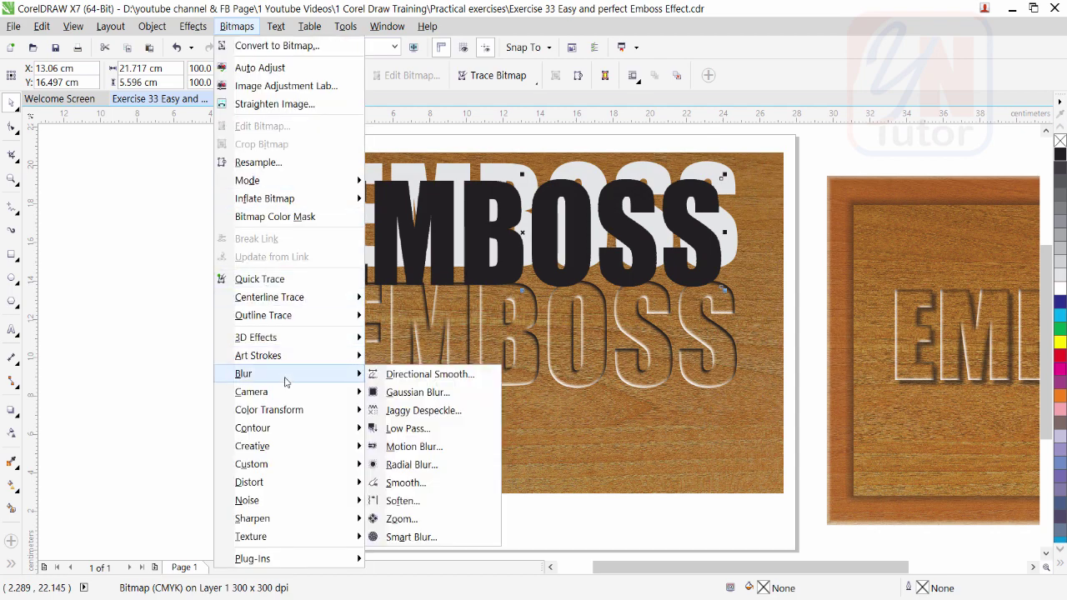
click(447, 393)
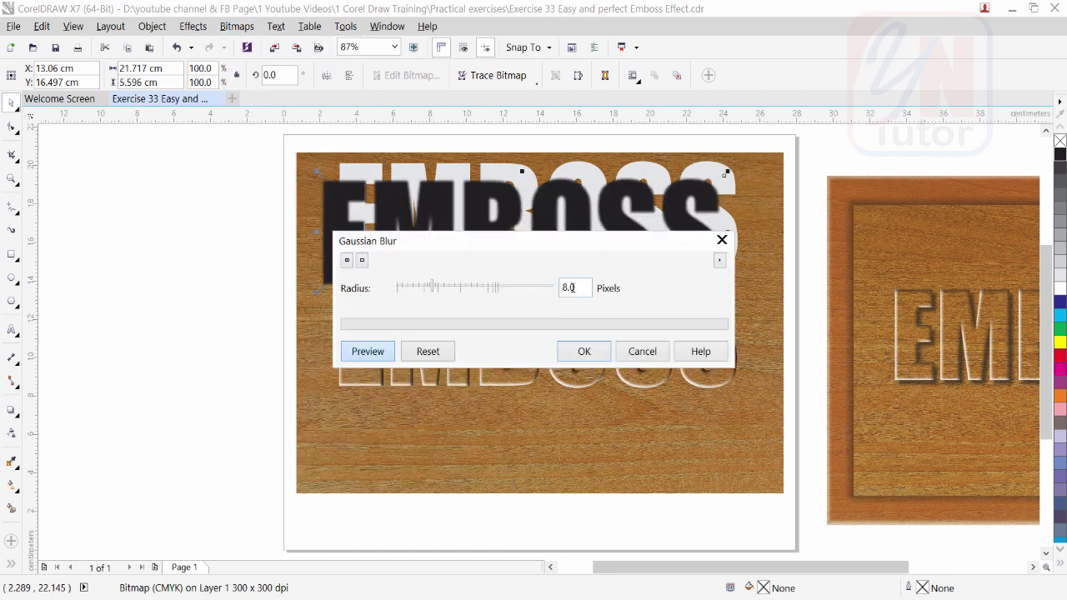
click(585, 352)
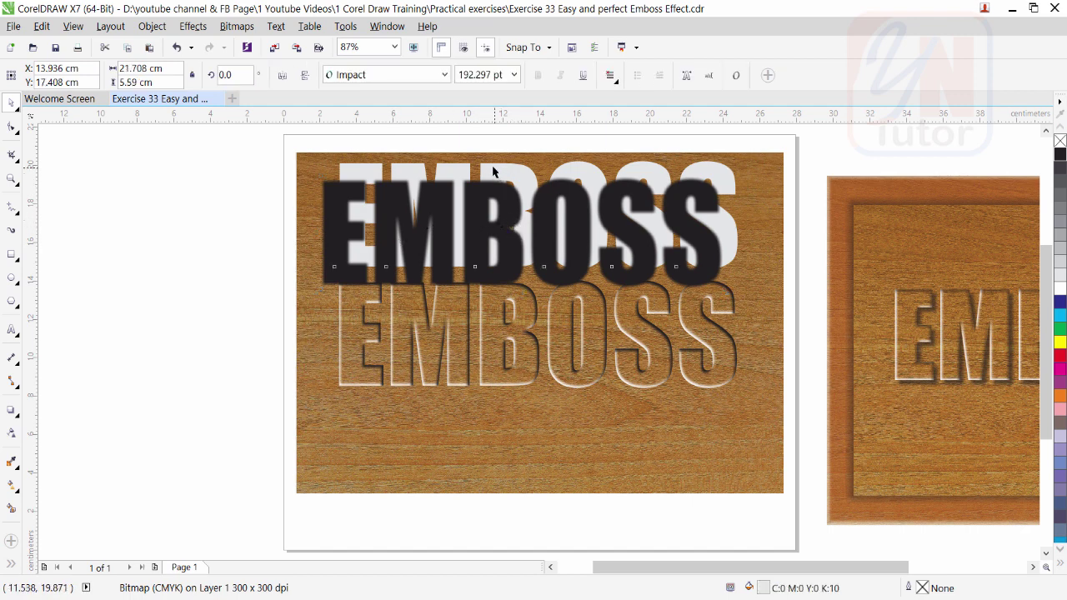
- Bring the light grey text in front of the blurred black bitmap and offset it so the shadow shows along its lower and right edges
drag(494, 172, 484, 169)
drag(528, 215, 529, 211)
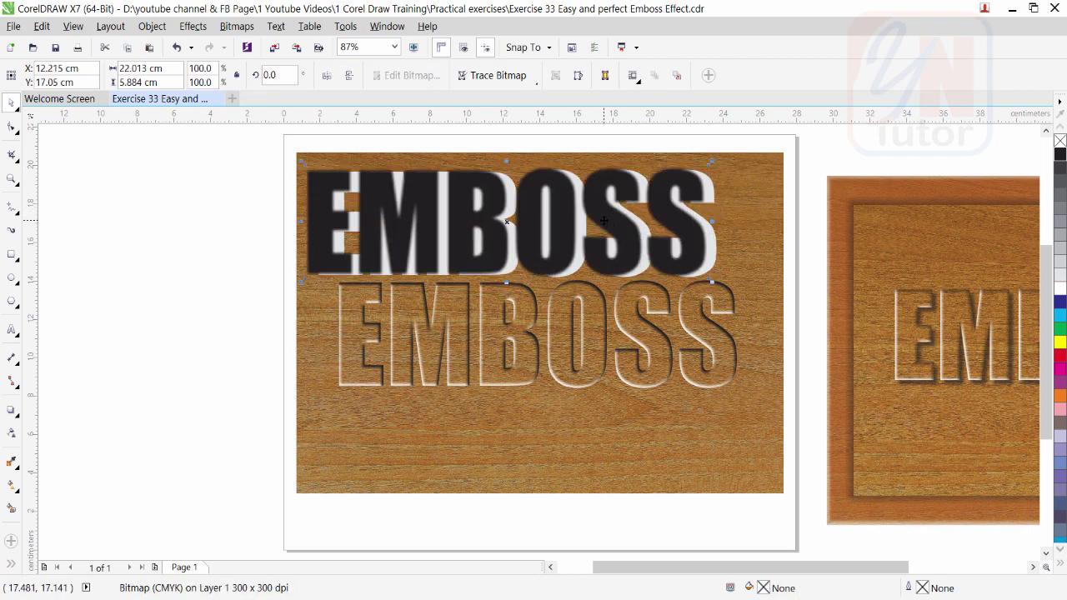
click(714, 249)
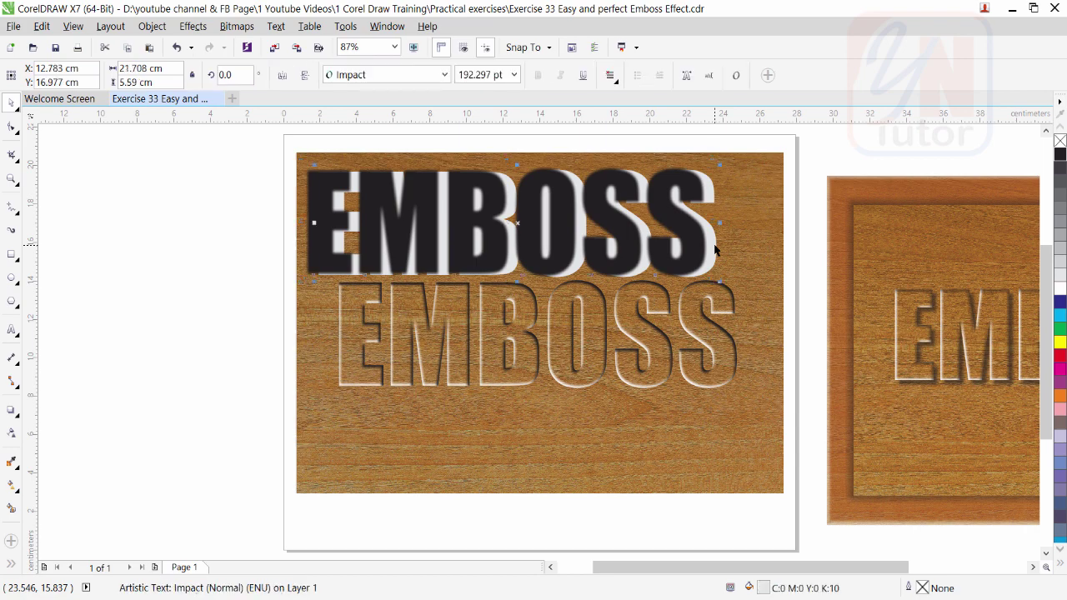
click(155, 28)
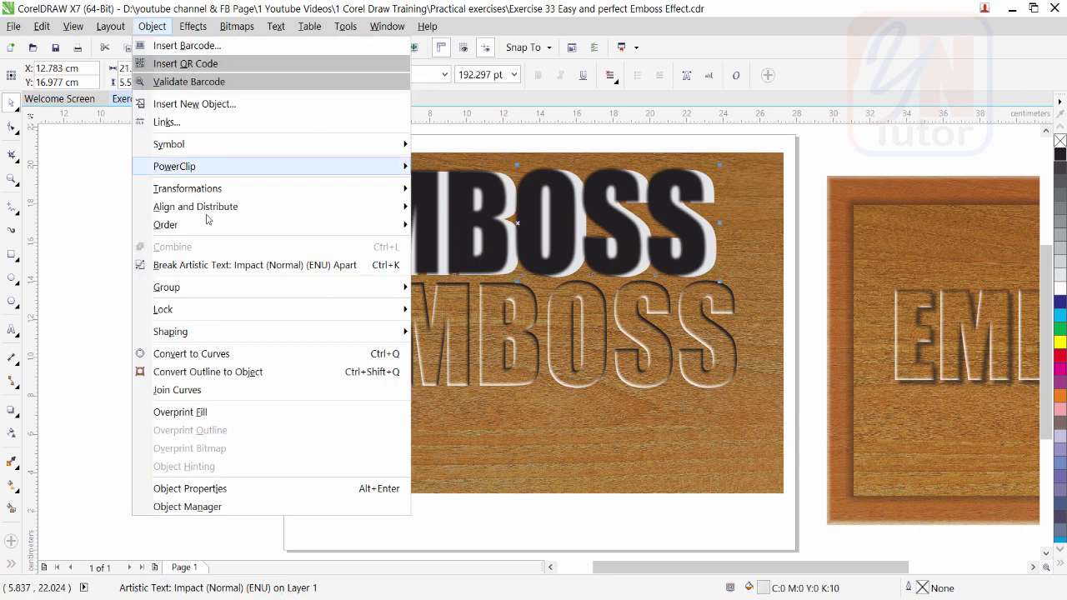
mouse_move(222, 227)
click(440, 226)
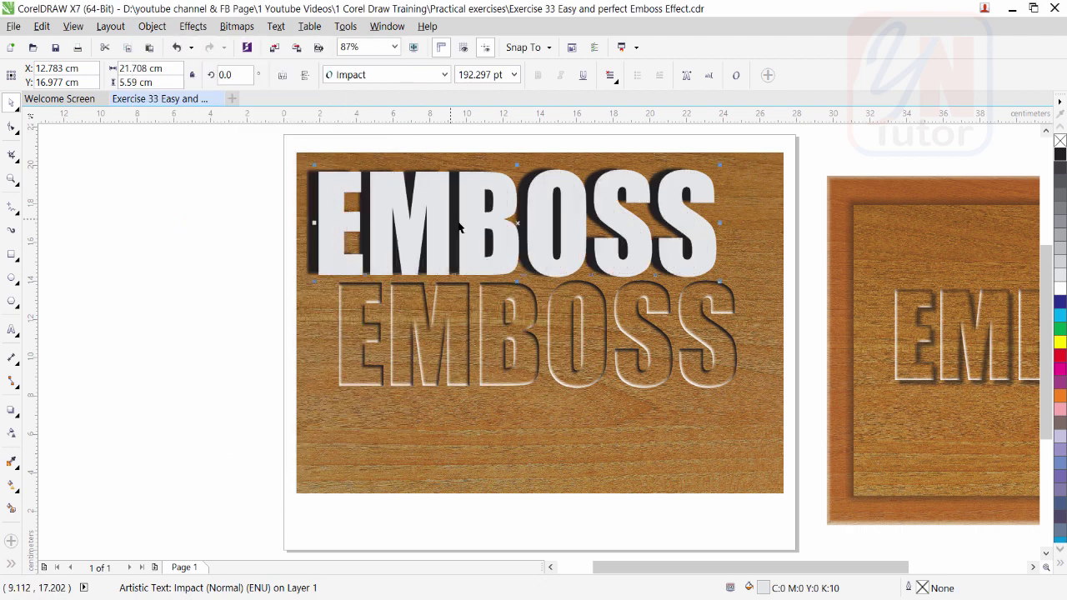
mouse_move(695, 223)
mouse_down()
mouse_move(655, 214)
mouse_move(679, 219)
mouse_up()
- Cut the grey text out of the blurred black bitmap with Back Minus Front, leaving only the outer shadow
scroll(680, 219, up, 3)
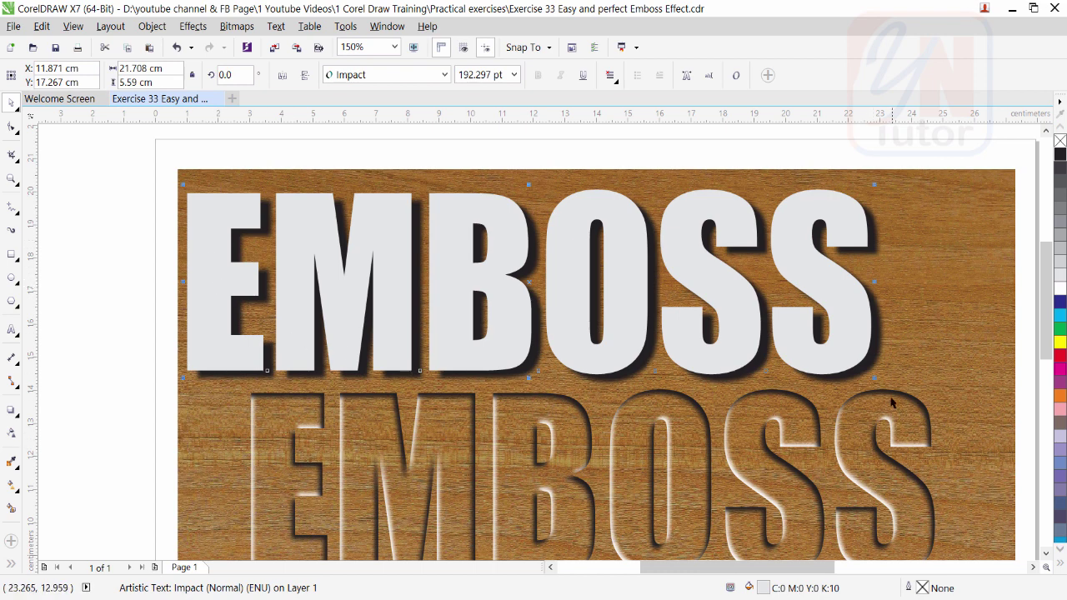
shift+click(879, 341)
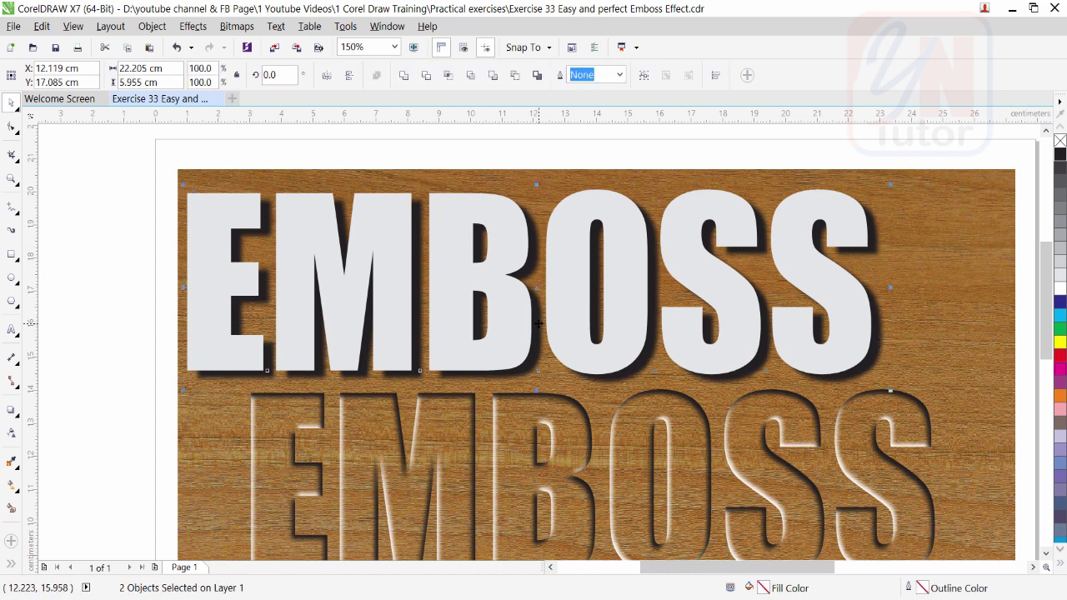
click(514, 79)
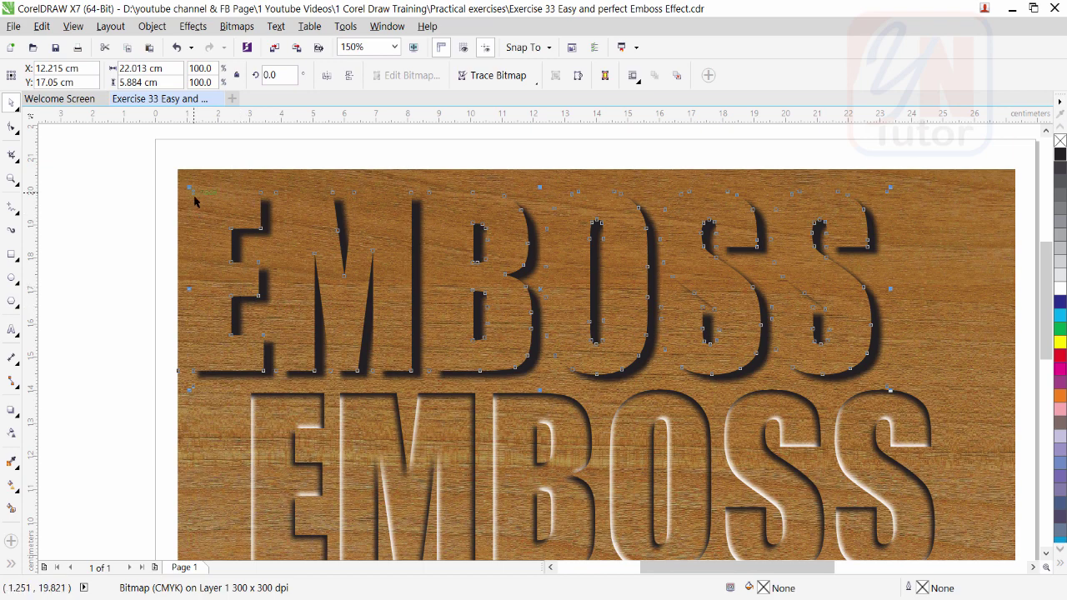
- Move the outer shadow bitmap onto the embossed letters, matching the upper-left corner of the E, and nudge it slightly to the right
drag(194, 192, 253, 394)
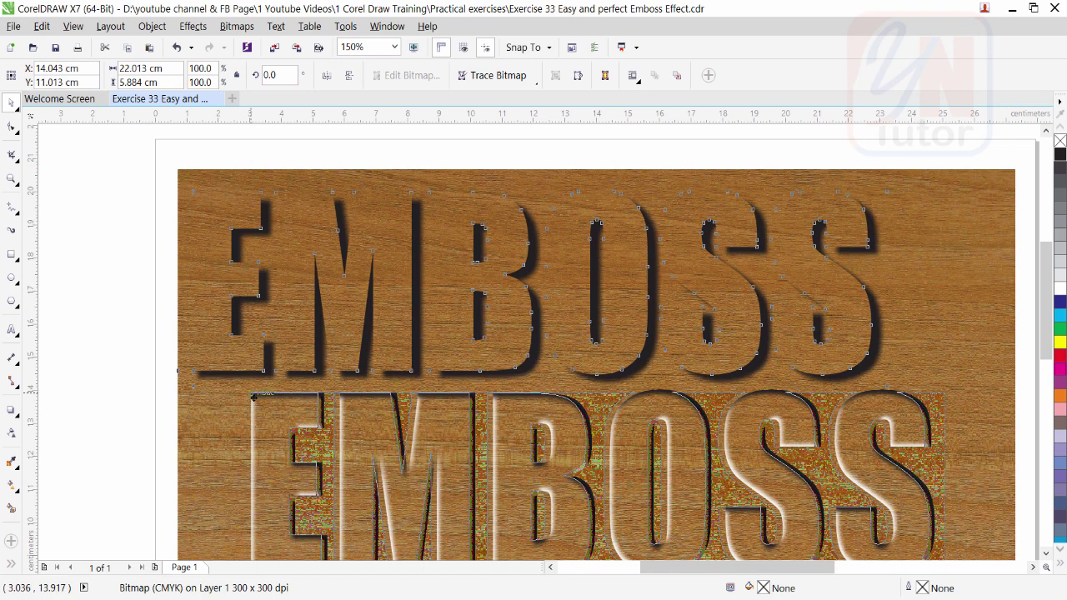
drag(253, 394, 254, 394)
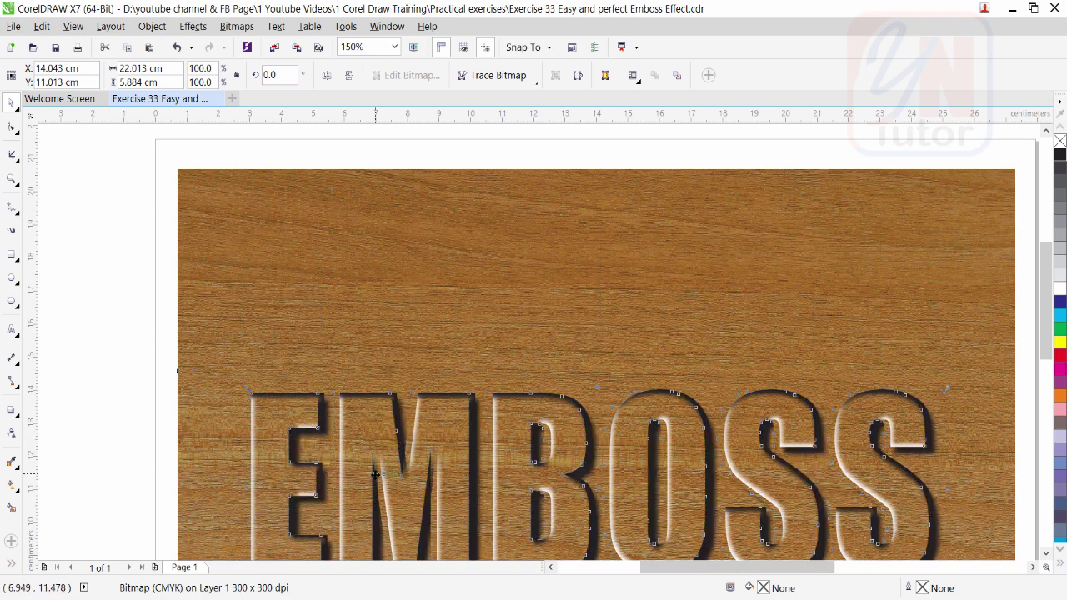
scroll(379, 507, up, 2)
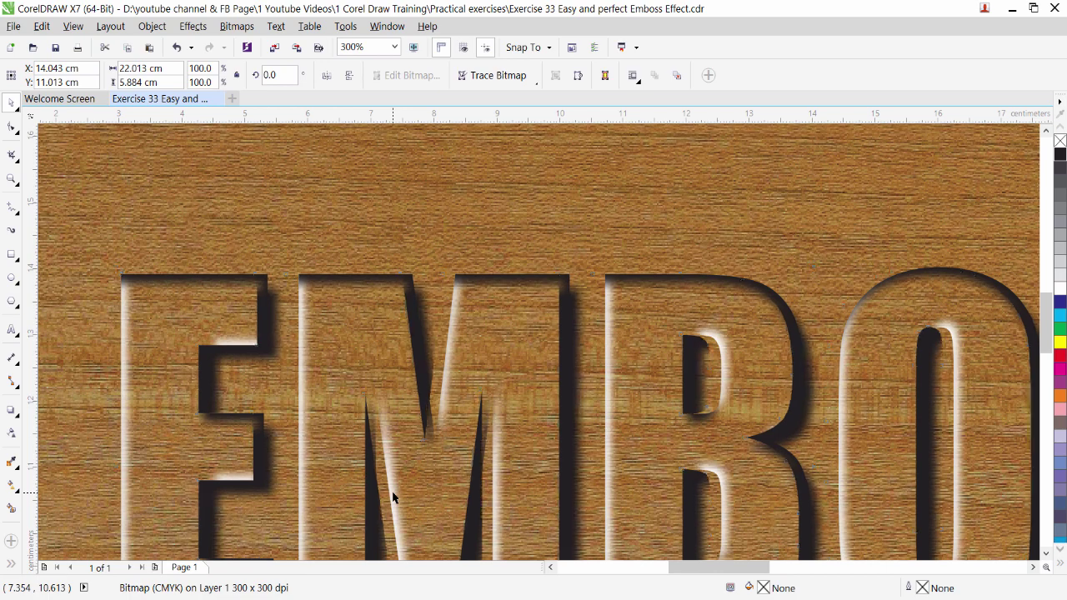
key(Right)
key(Right)
key(Right)
key(Right)
key(Right)
key(Right)
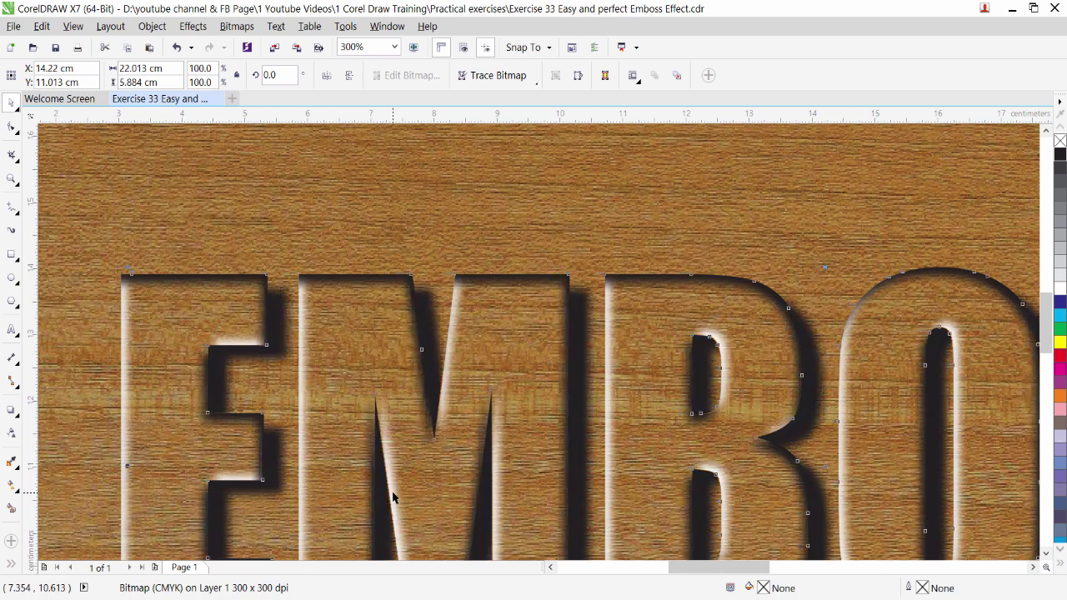
scroll(512, 374, down, 2)
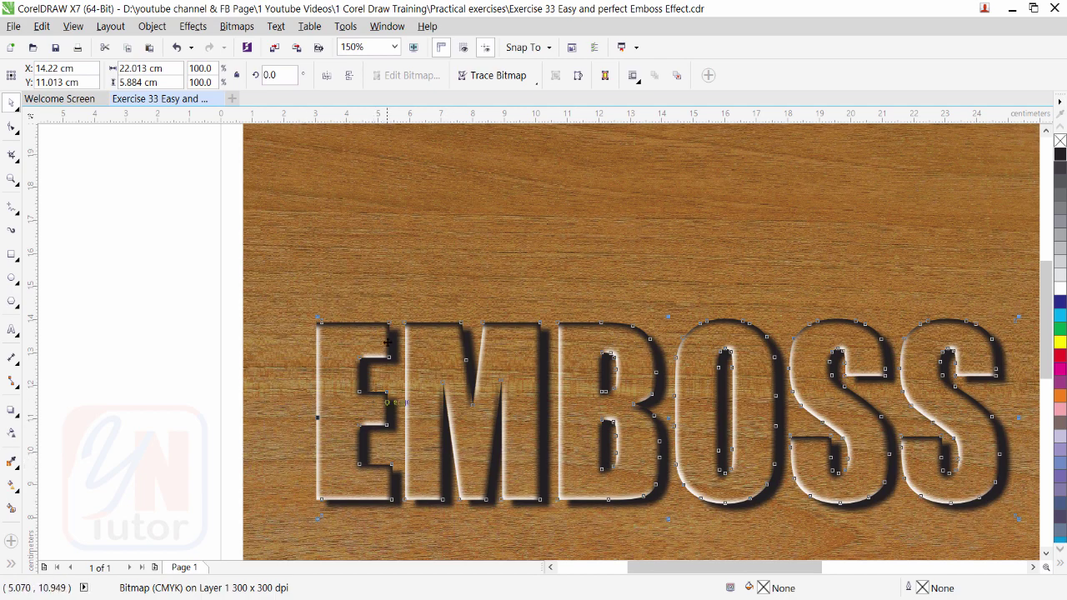
- Apply a uniform transparency of 50 to the outer shadow bitmap
click(11, 434)
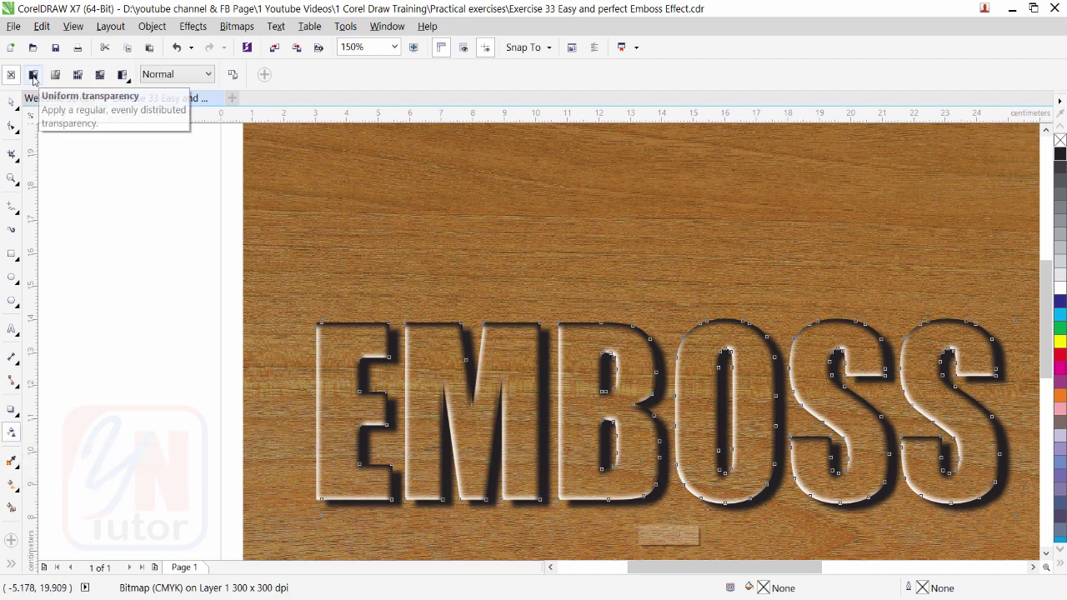
click(34, 75)
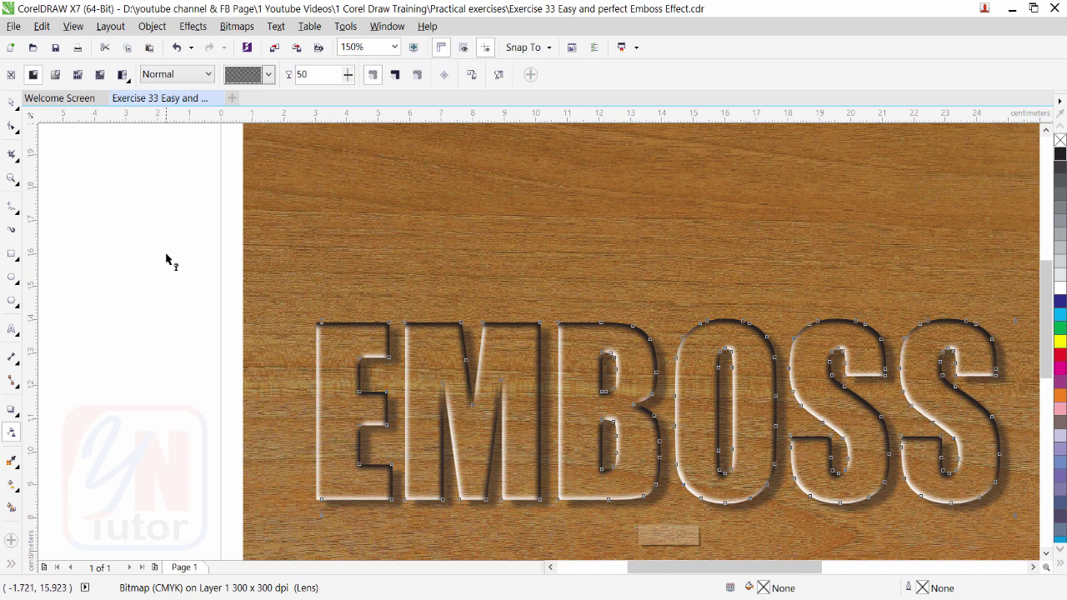
click(3, 106)
click(3, 106)
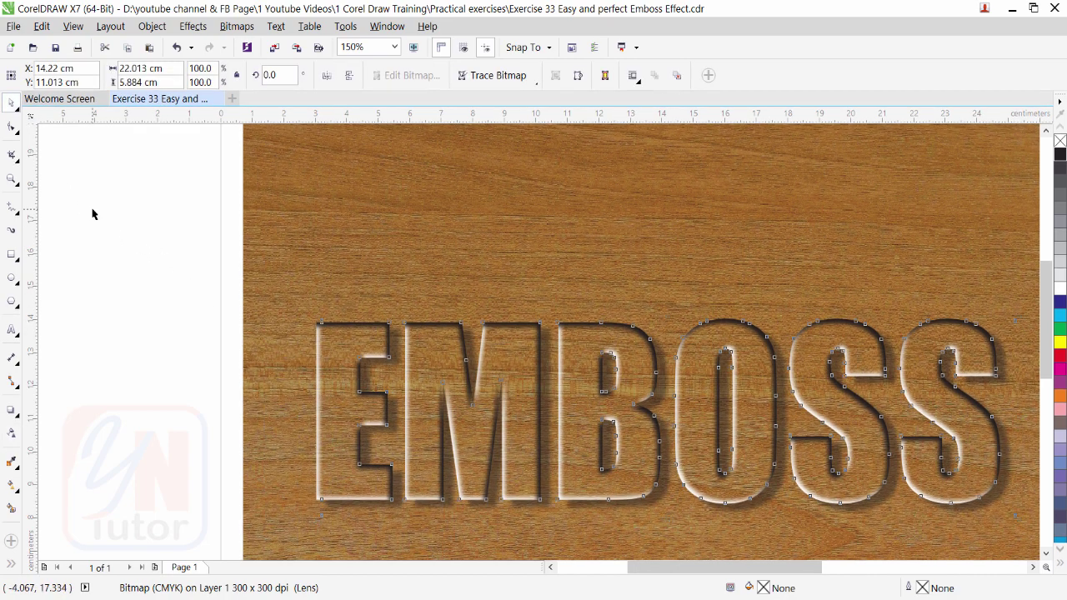
- Select the inner black shadow bitmap along the letters' upper edges and apply a uniform transparency of 40 to it
click(93, 212)
click(345, 330)
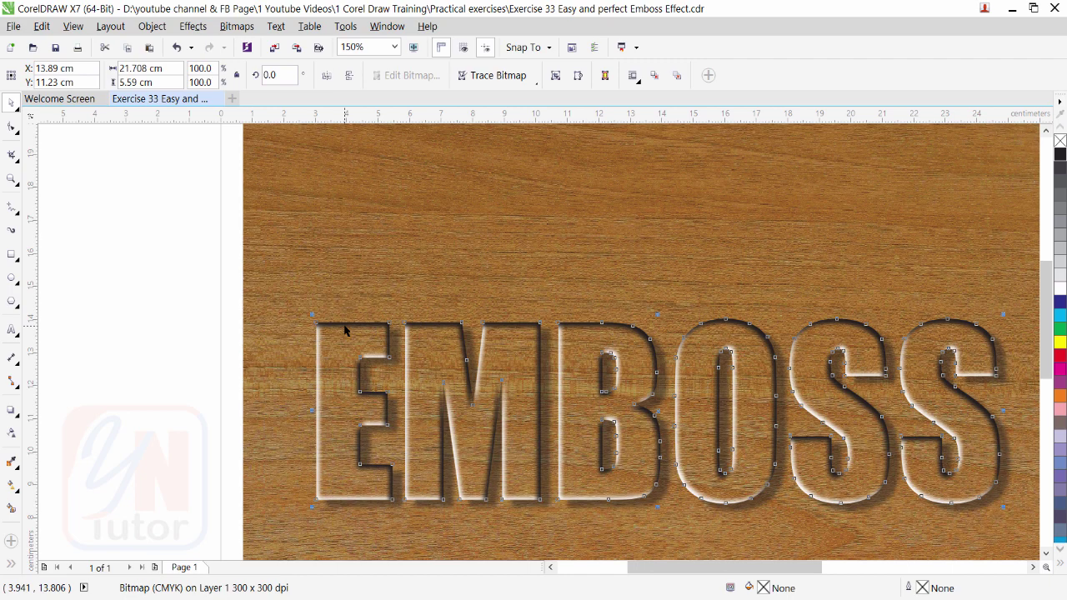
drag(325, 339, 310, 345)
key(ctrl+z)
click(12, 434)
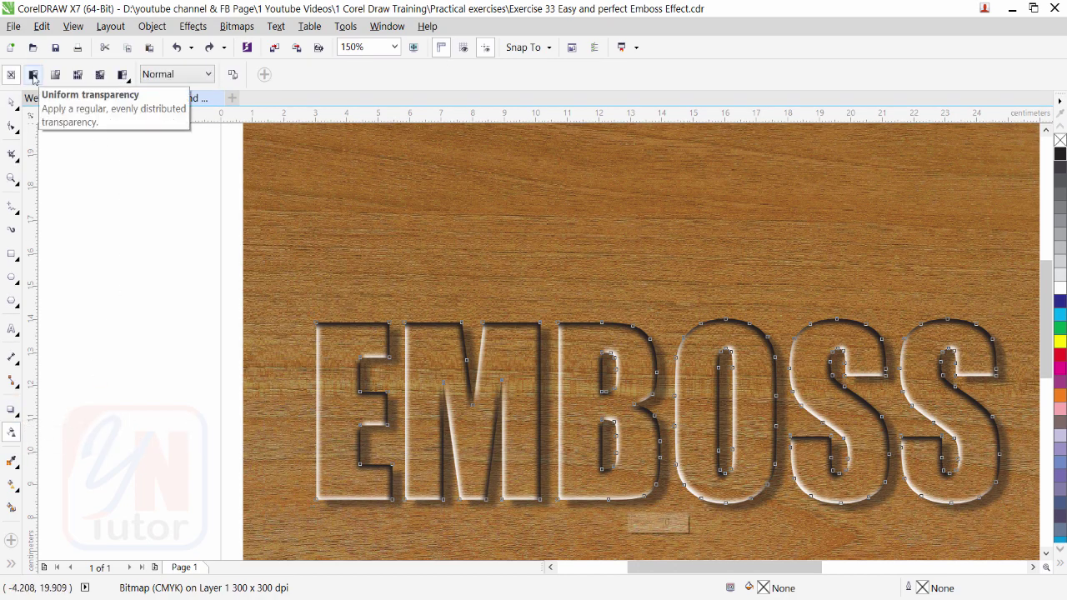
click(33, 76)
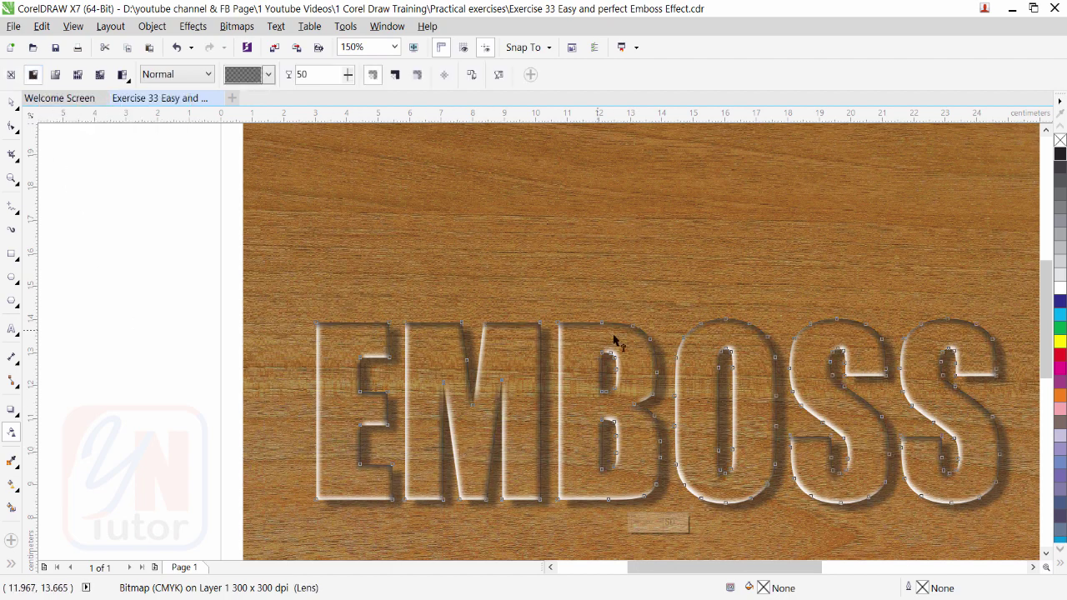
double_click(302, 74)
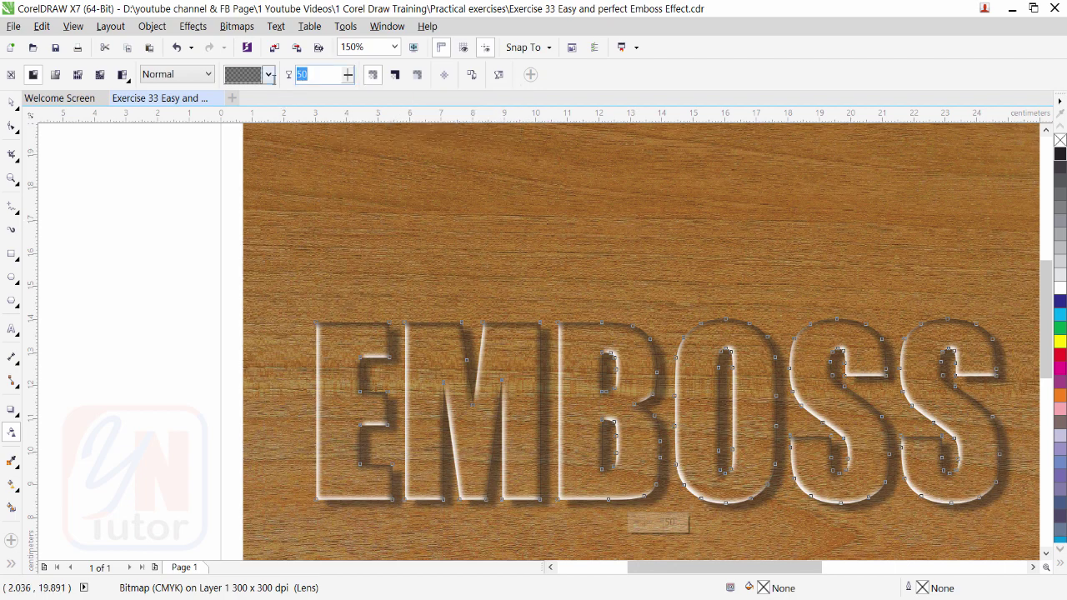
text(4)
key(Return)
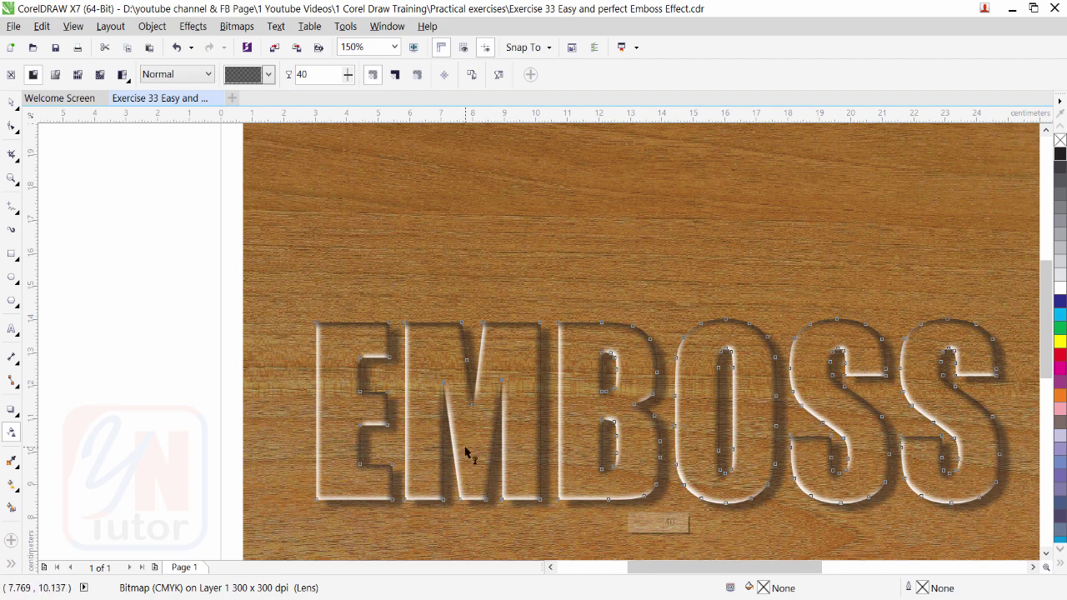
- Deselect everything and compare the embossed letters on the wood texture with the finished sample beside the page
click(11, 102)
scroll(433, 399, down, 2)
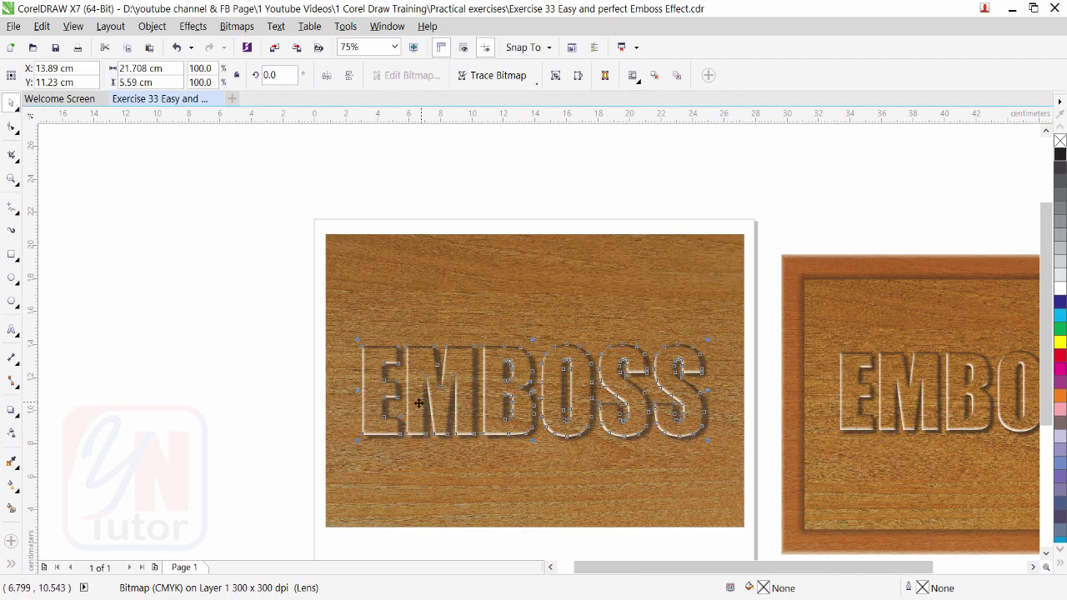
key(Escape)
scroll(443, 442, up, 2)
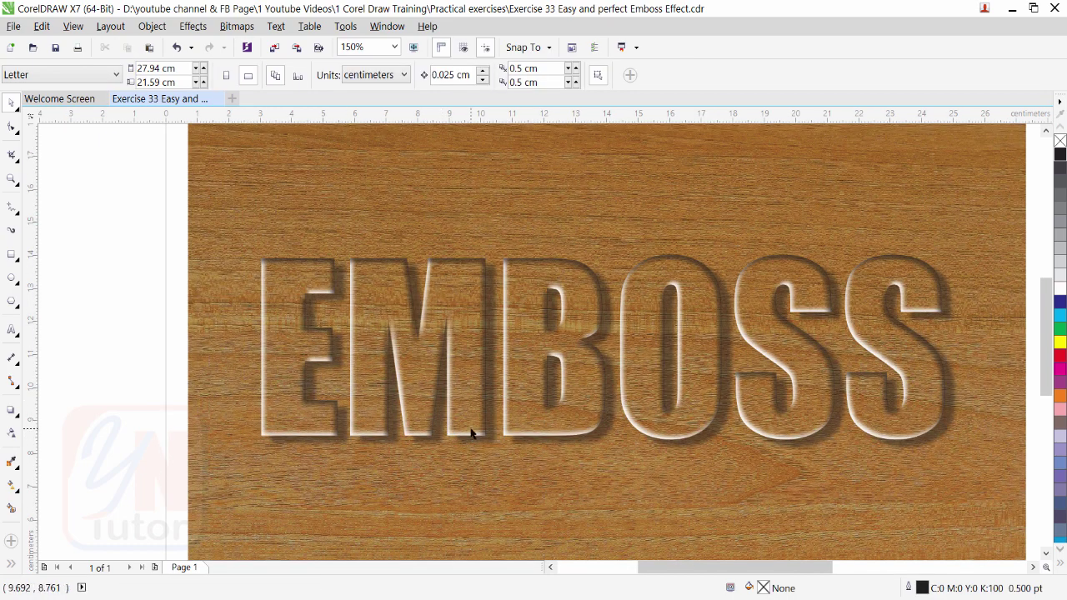
scroll(456, 381, down, 2)
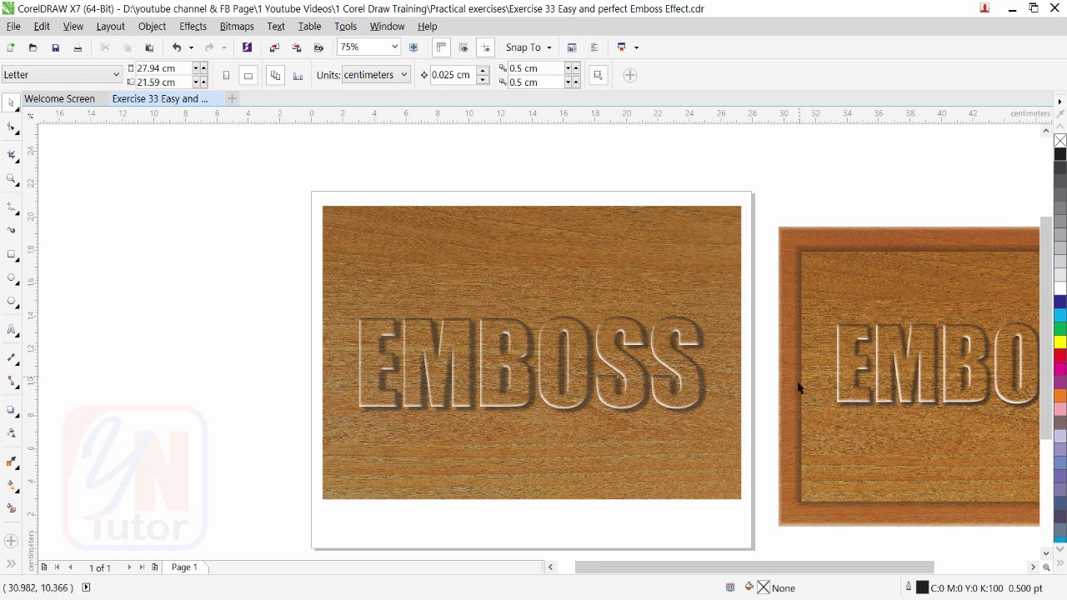
scroll(797, 370, up, 3)
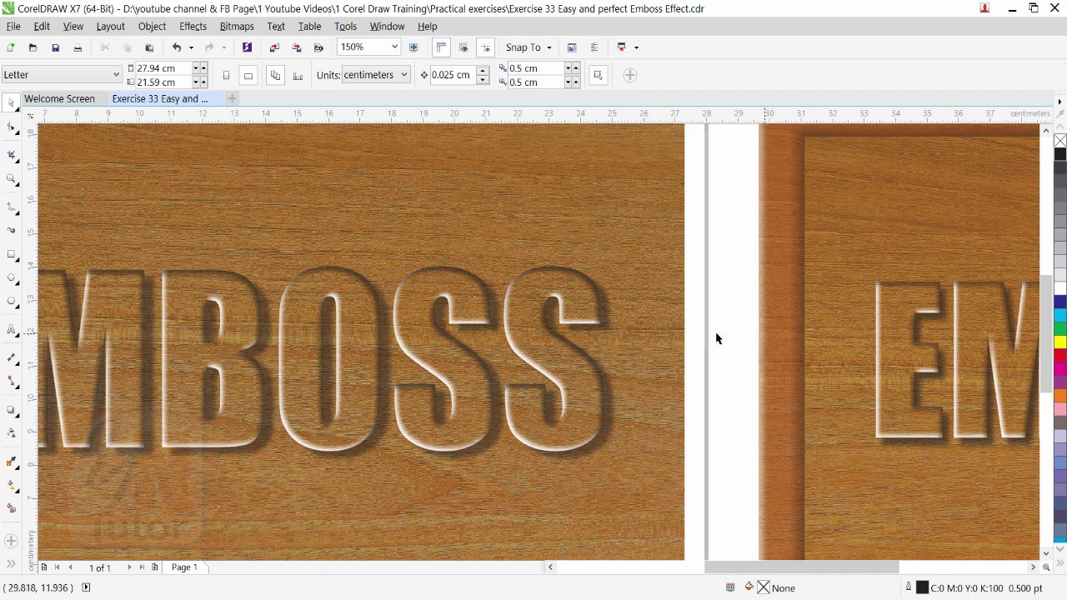
scroll(689, 336, down, 3)
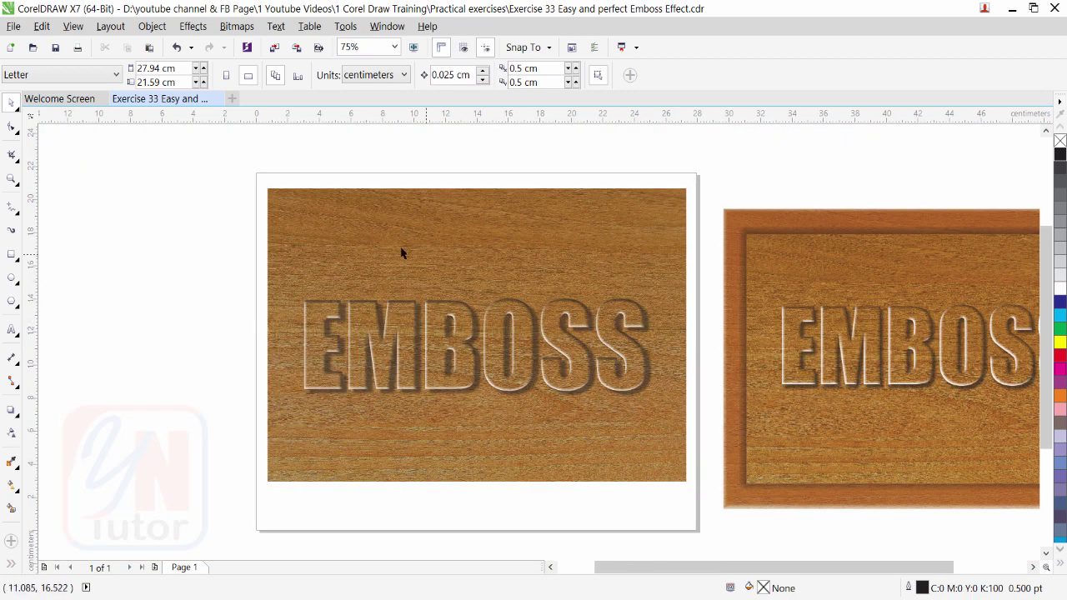
- Move the wood texture image slightly down behind the embossed letters
drag(411, 212, 411, 217)
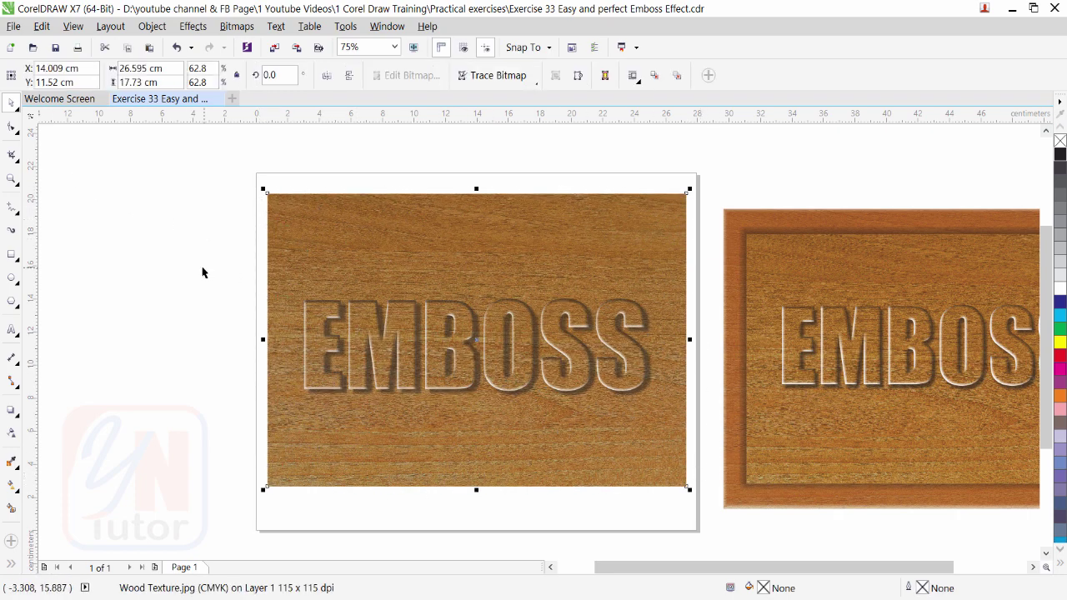
- Add a Large Glow preset drop shadow to the wood texture image and set its colour to black
click(11, 410)
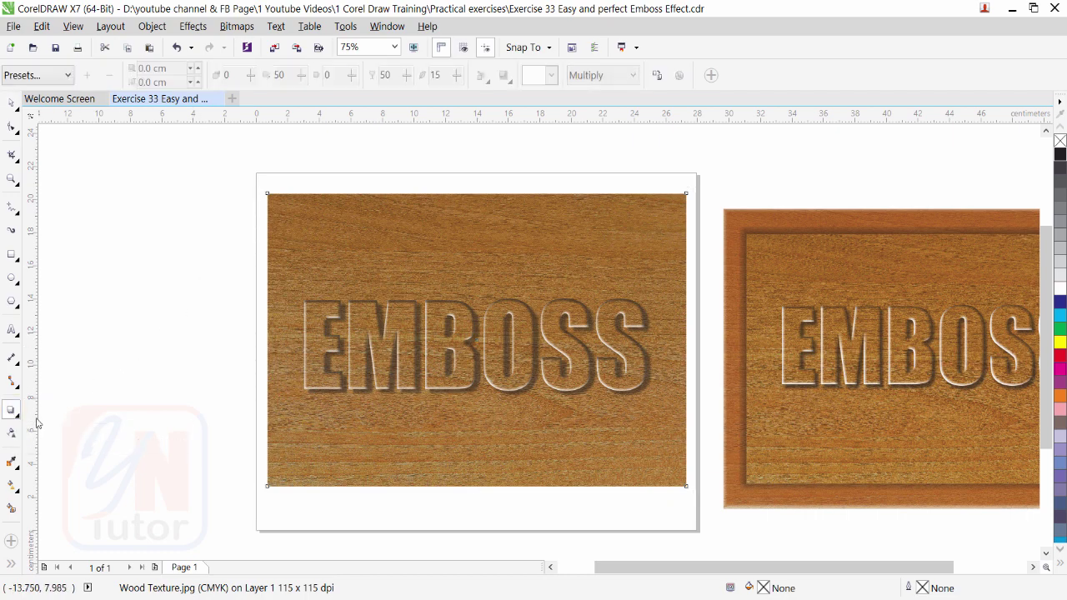
click(56, 77)
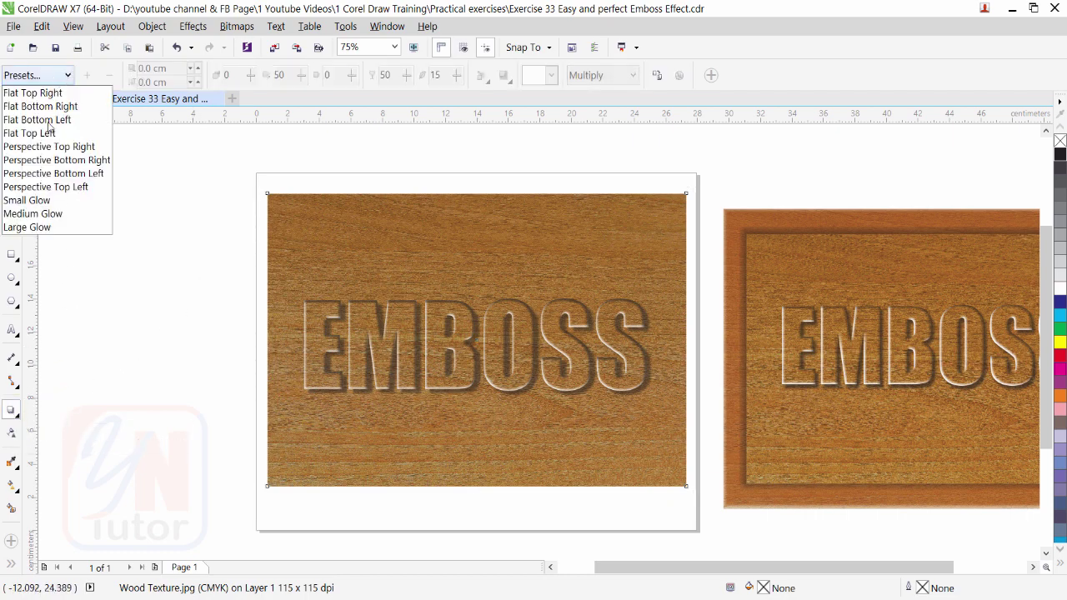
click(51, 227)
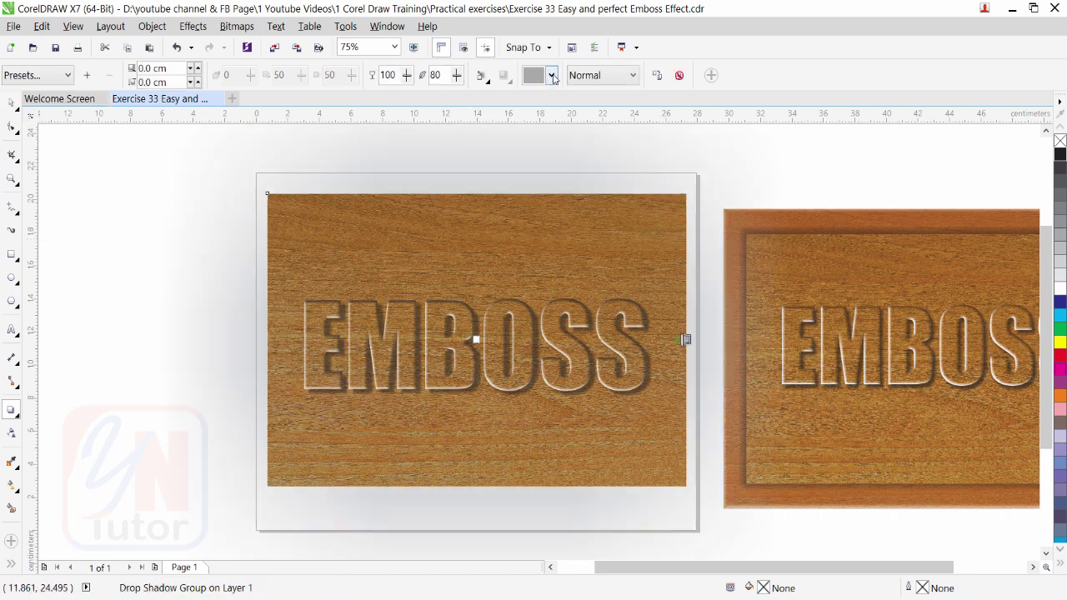
click(551, 75)
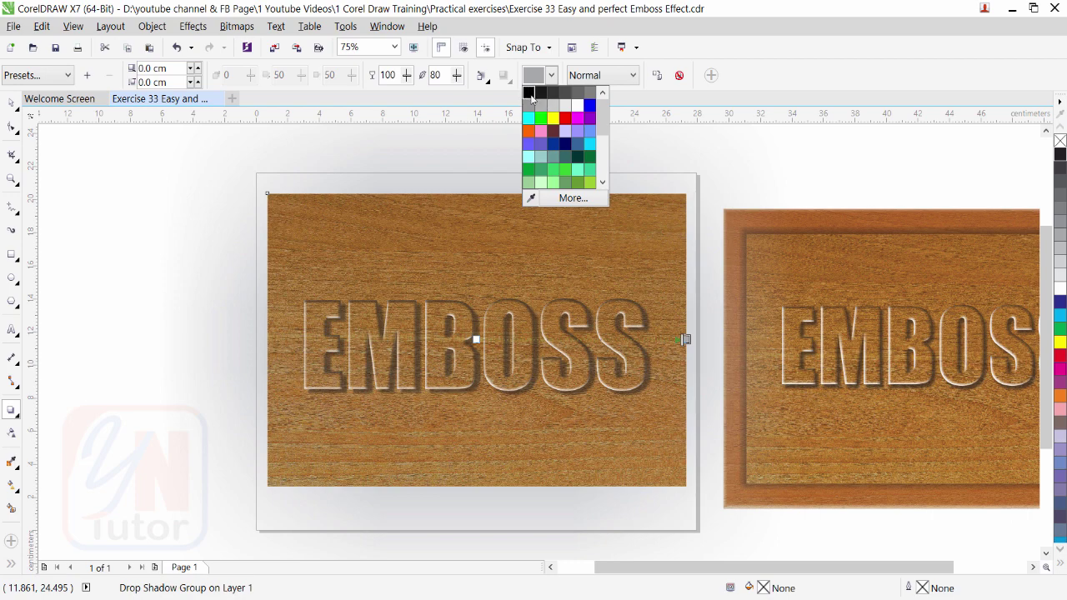
click(530, 93)
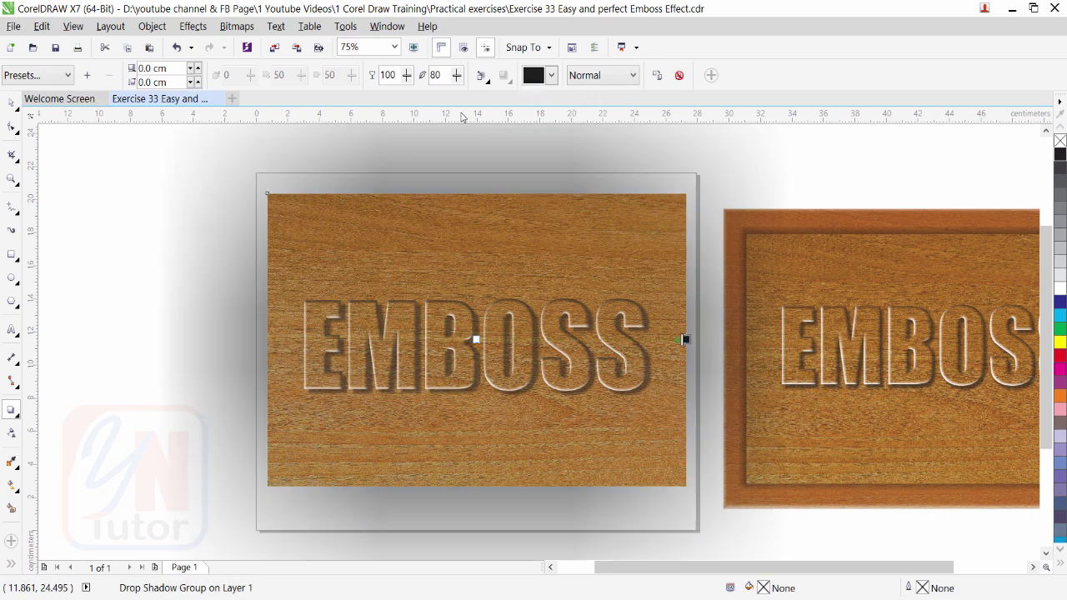
- Set the wood texture shadow's feathering direction to Outside and its feathering to 3
click(482, 76)
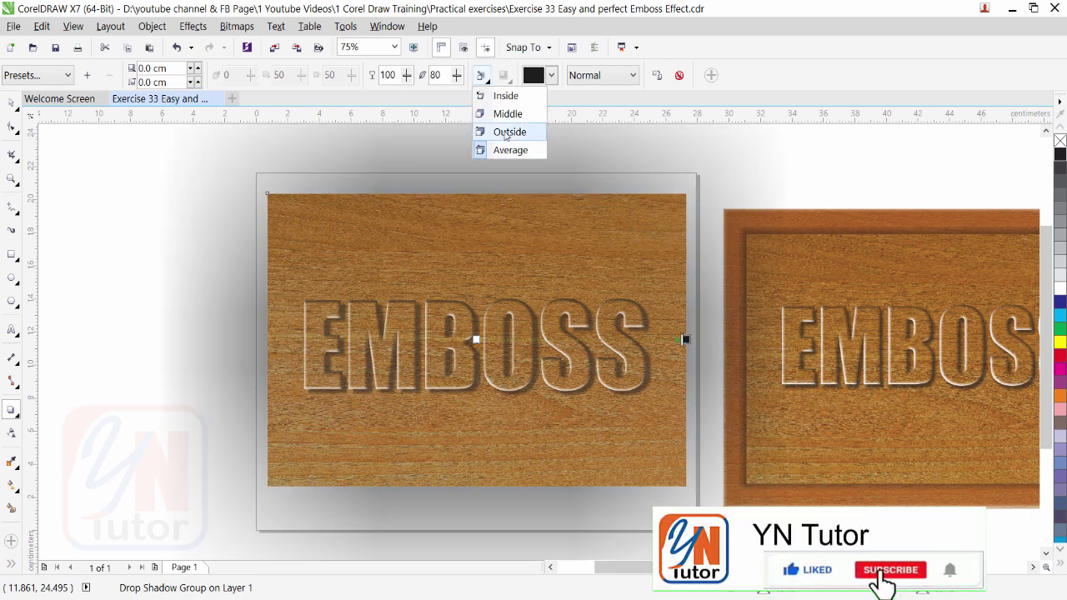
click(488, 133)
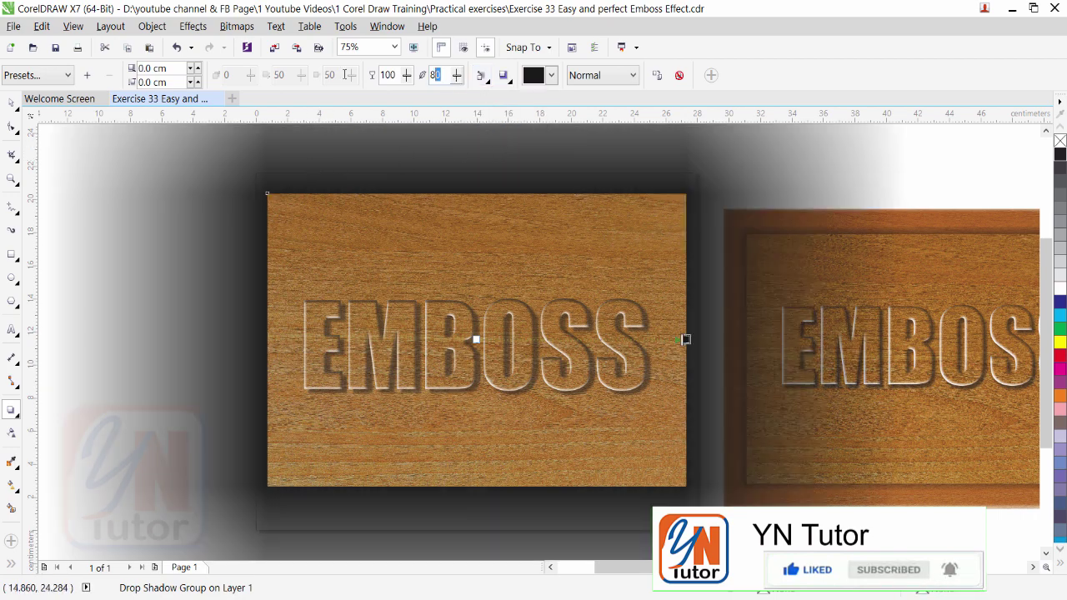
text(3)
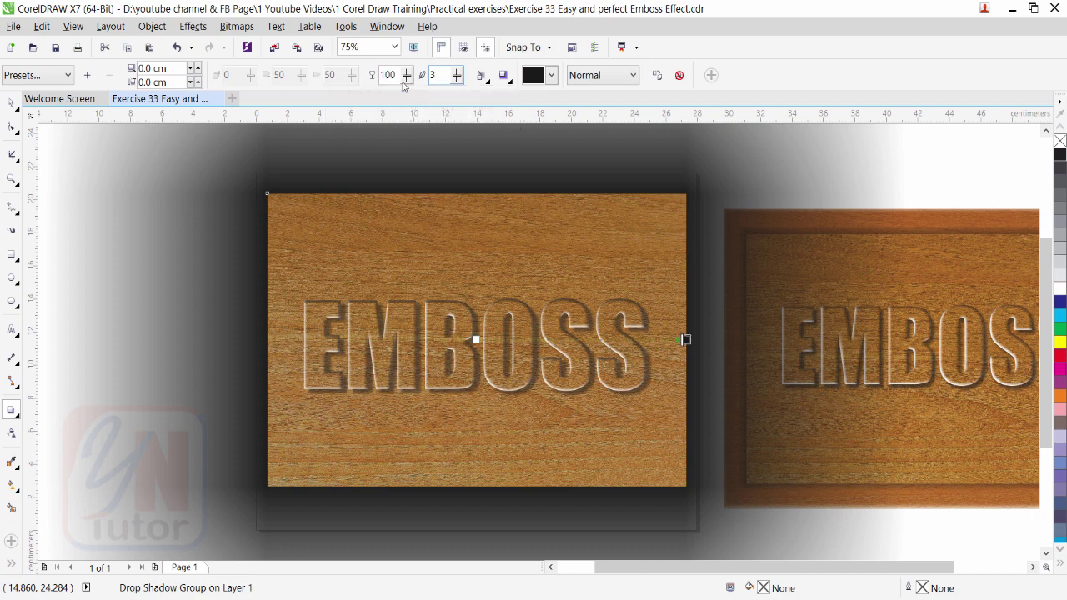
key(Return)
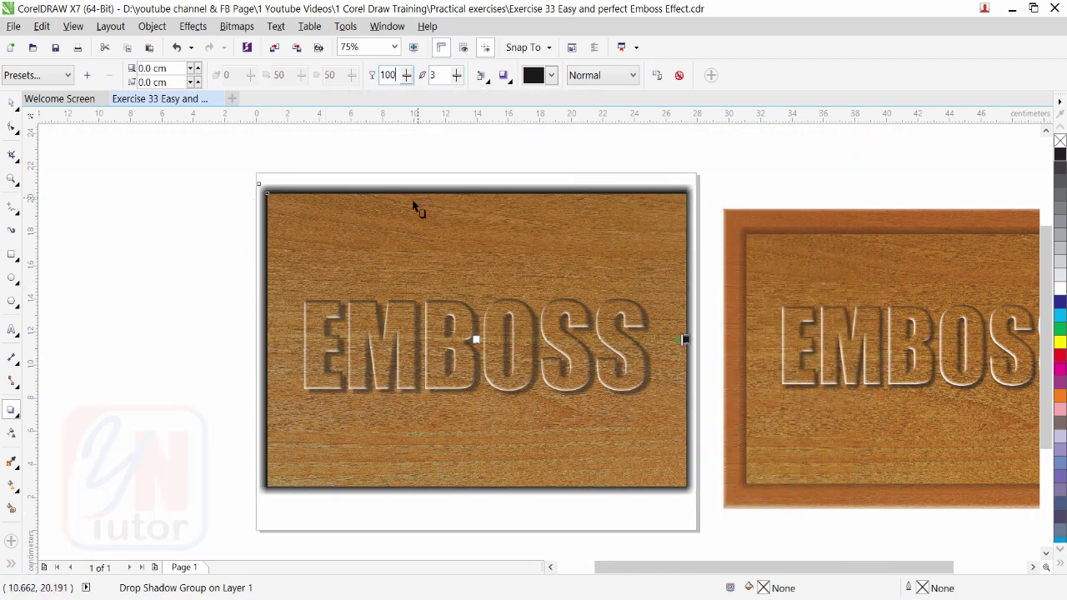
- Reduce the wood texture shadow's opacity to 39 and deselect the image
drag(407, 76, 382, 97)
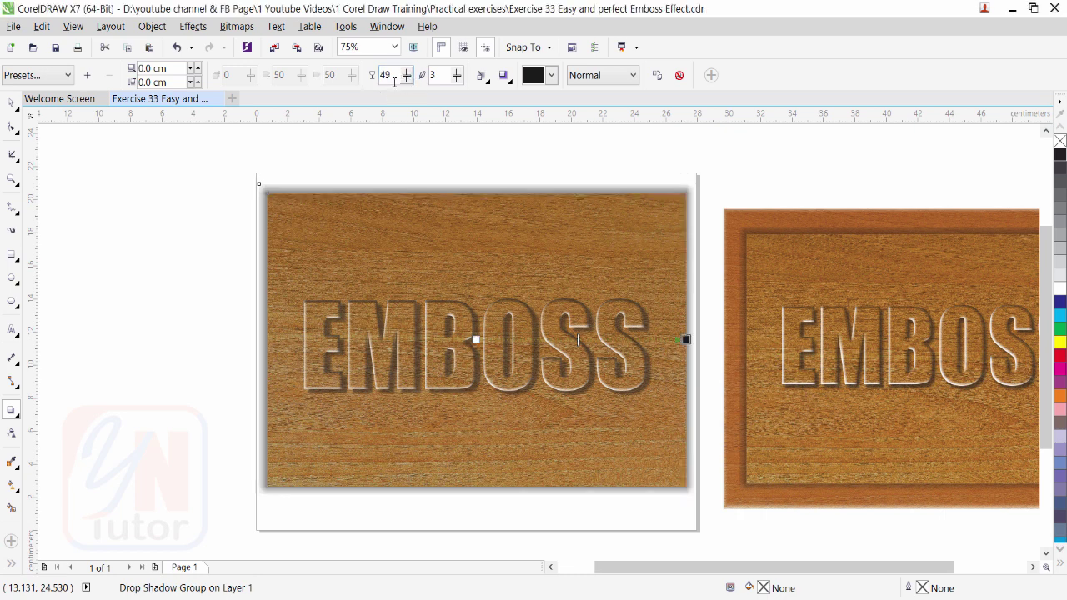
drag(408, 88, 403, 89)
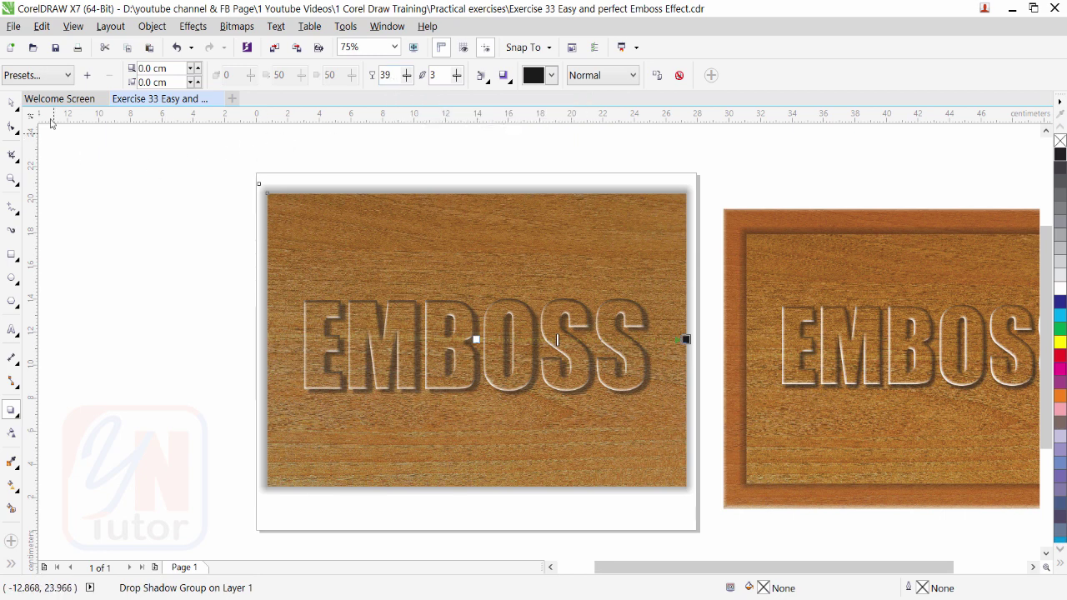
click(11, 102)
click(133, 171)
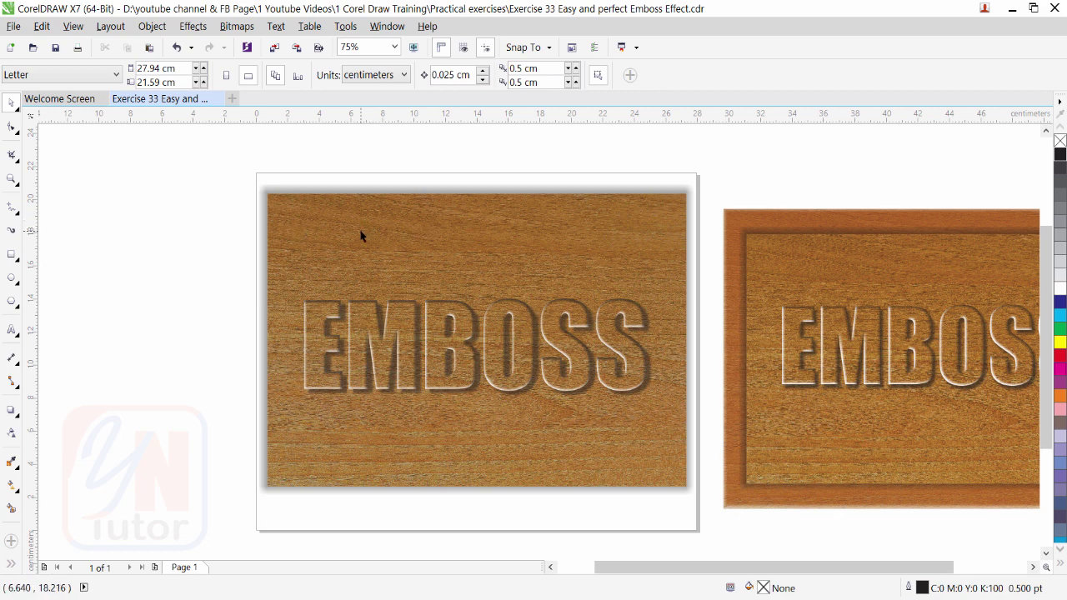
- Select the wood texture together with the embossed letters and scale everything down proportionally to about 90%
drag(198, 153, 648, 467)
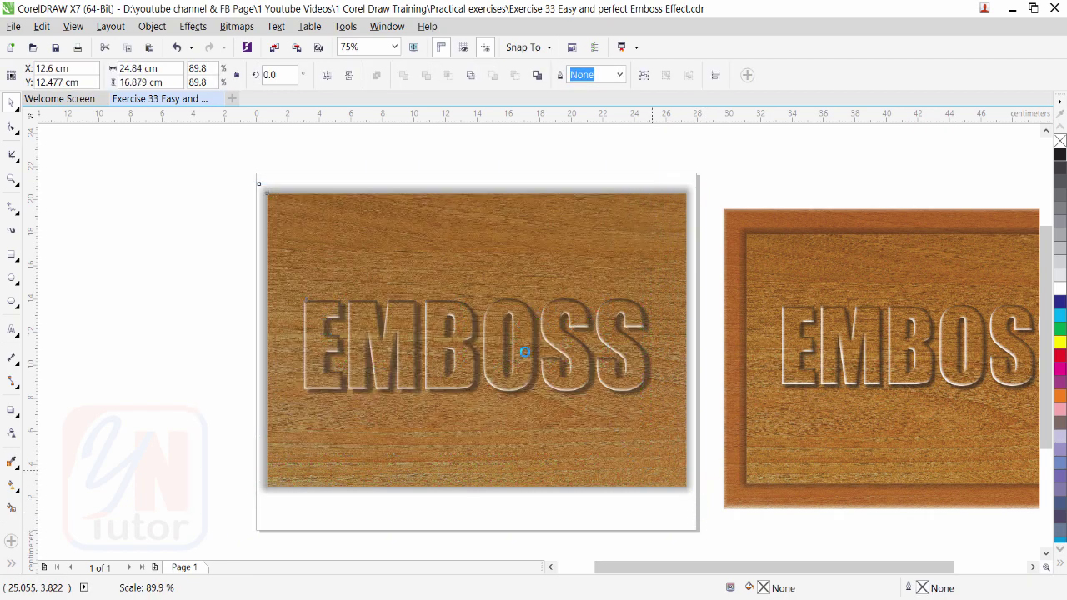
key(Escape)
- Place a duplicate of the wood texture image without its shadow, offset to the lower left of the original
click(368, 242)
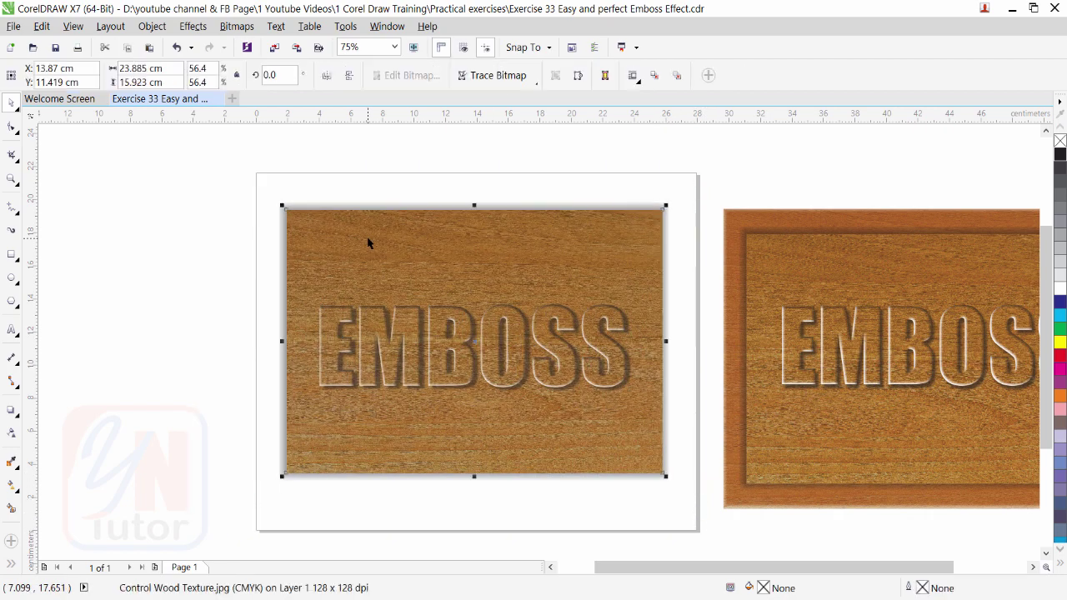
click(371, 239)
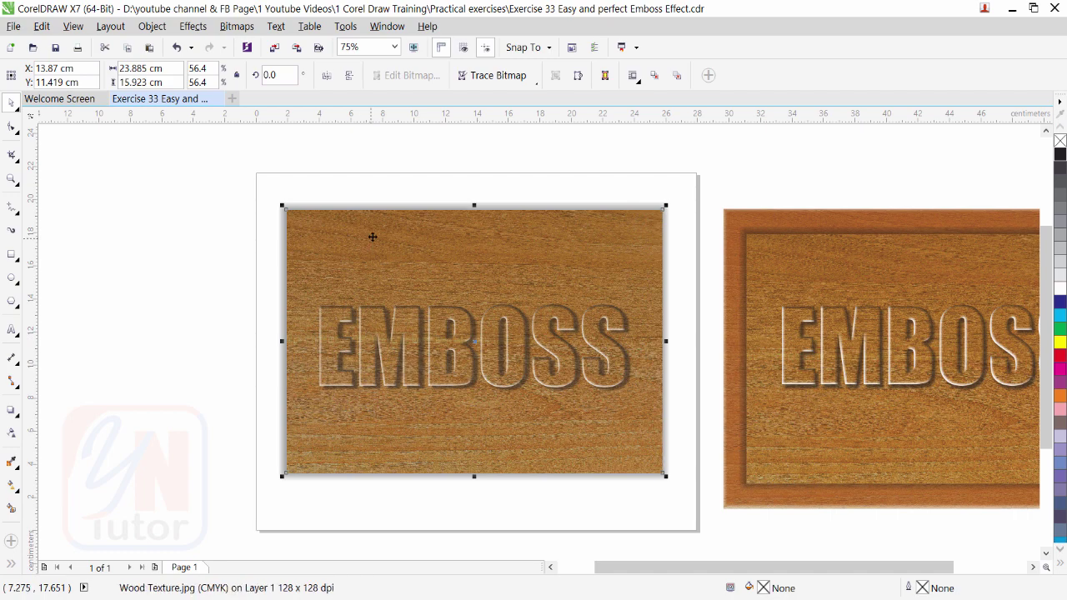
drag(365, 236, 245, 260)
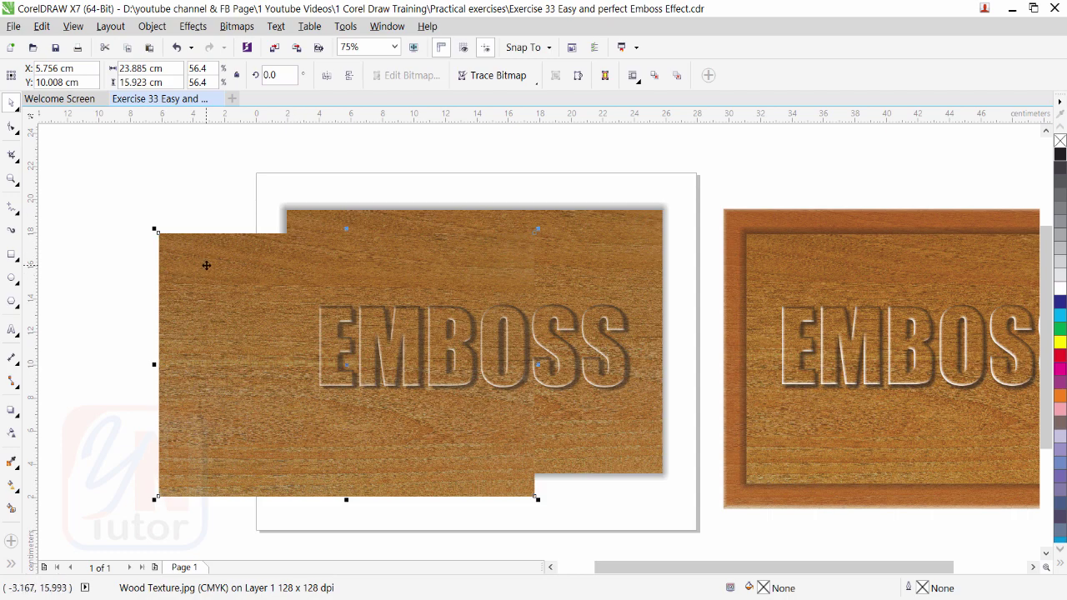
- Copy the drop shadow effect from the original wood texture onto the duplicate
click(193, 27)
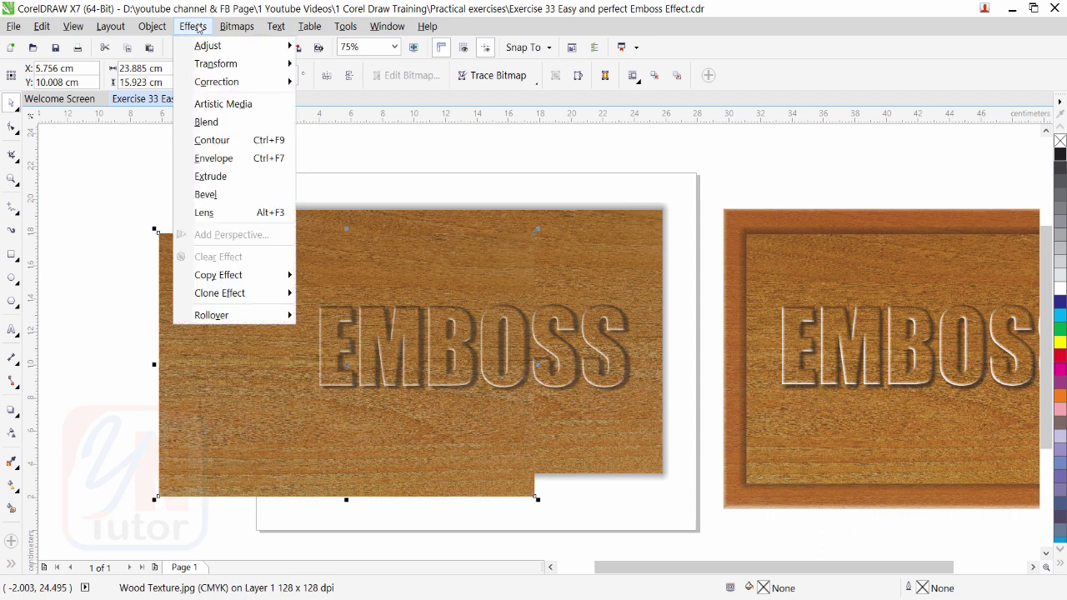
mouse_move(237, 278)
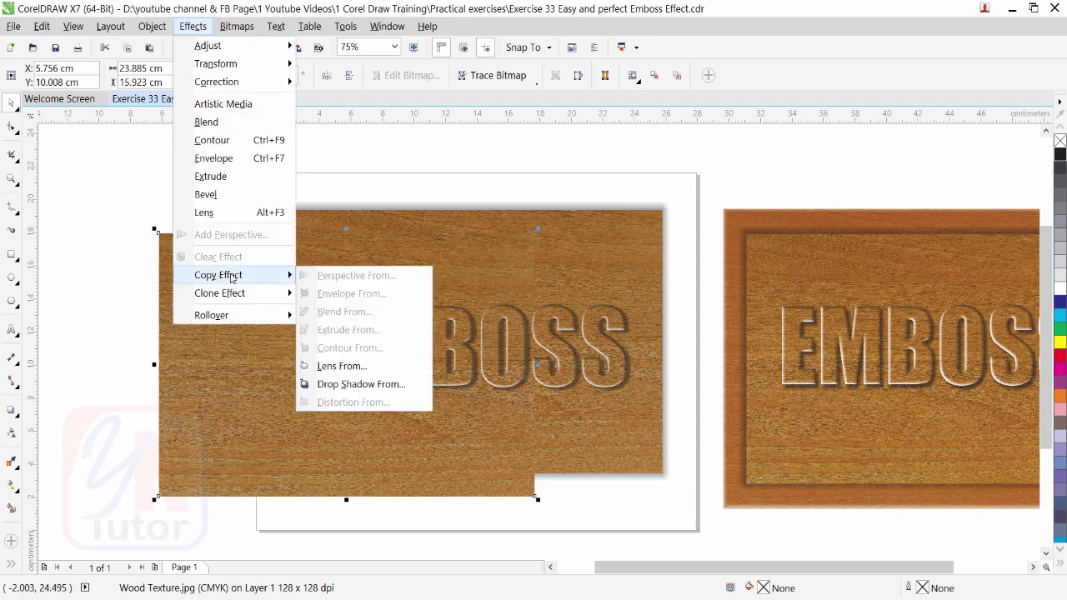
click(364, 384)
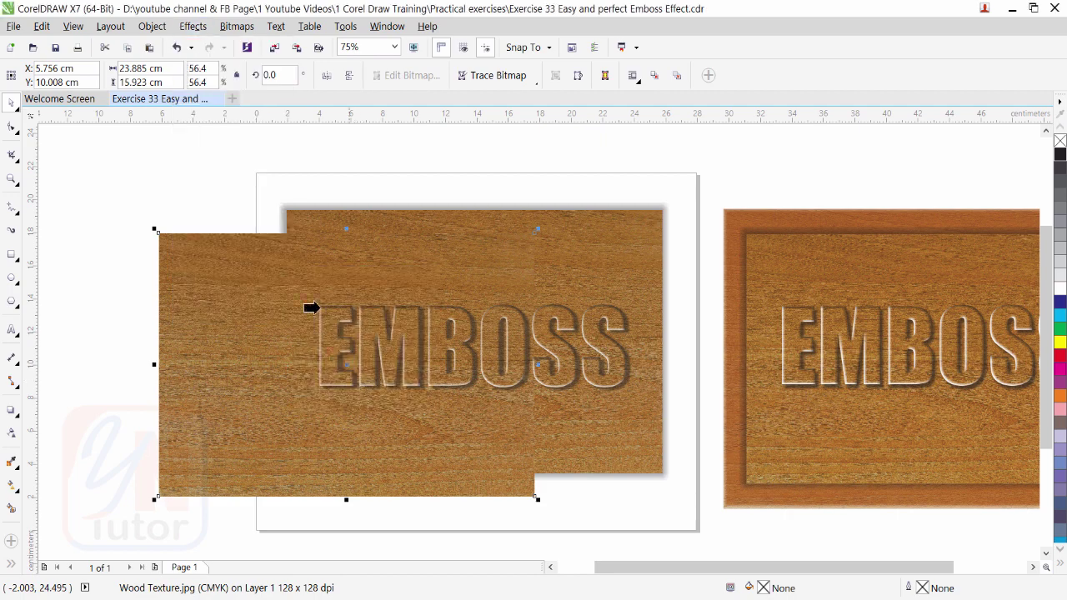
click(293, 208)
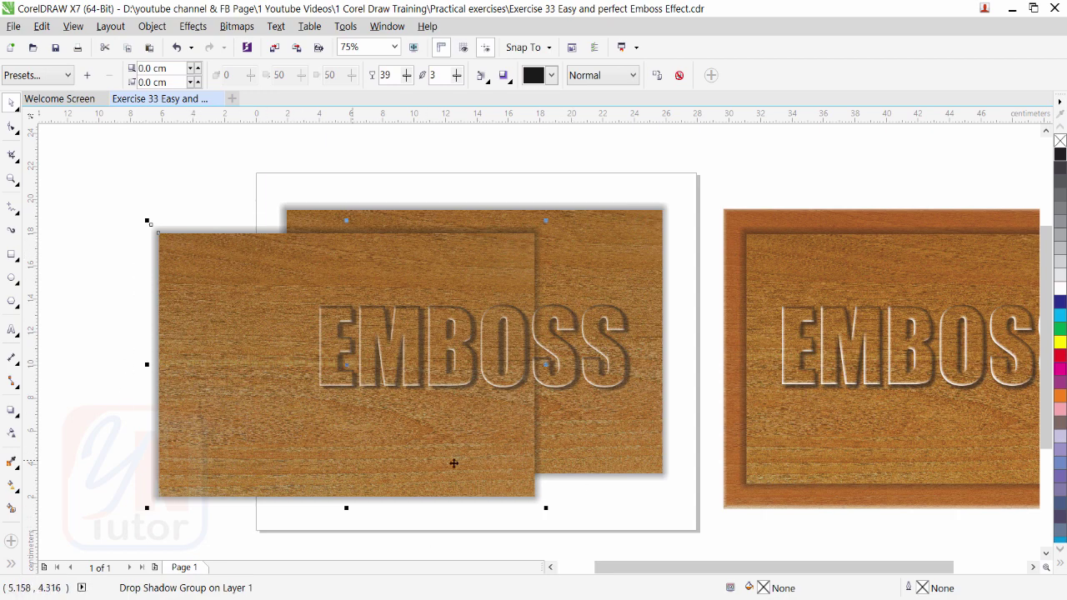
- Move the duplicate wood texture over the original and send it to the back of the page
drag(475, 429, 354, 230)
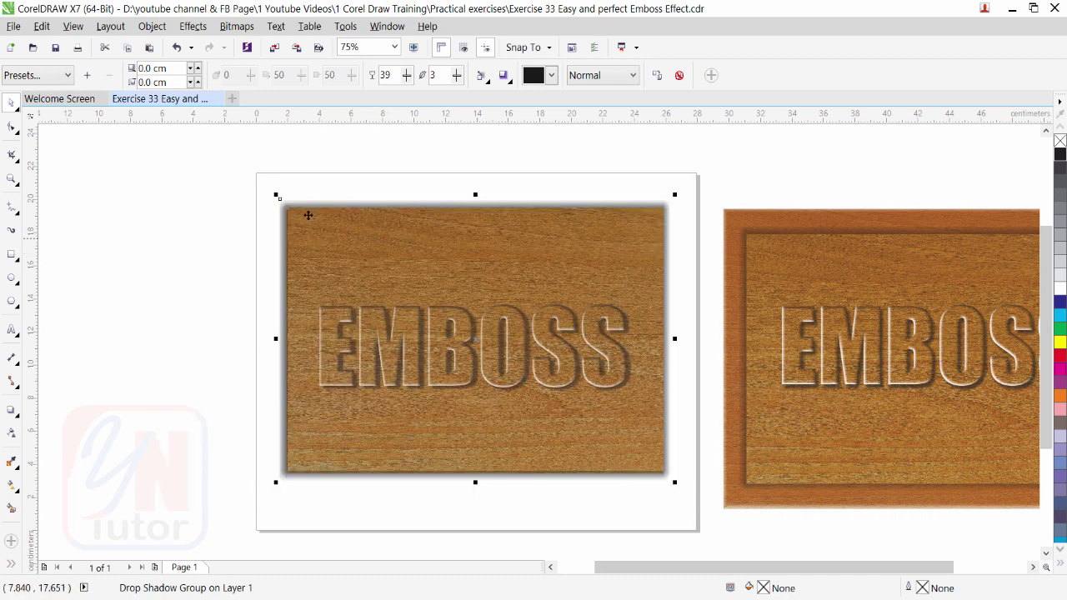
click(152, 26)
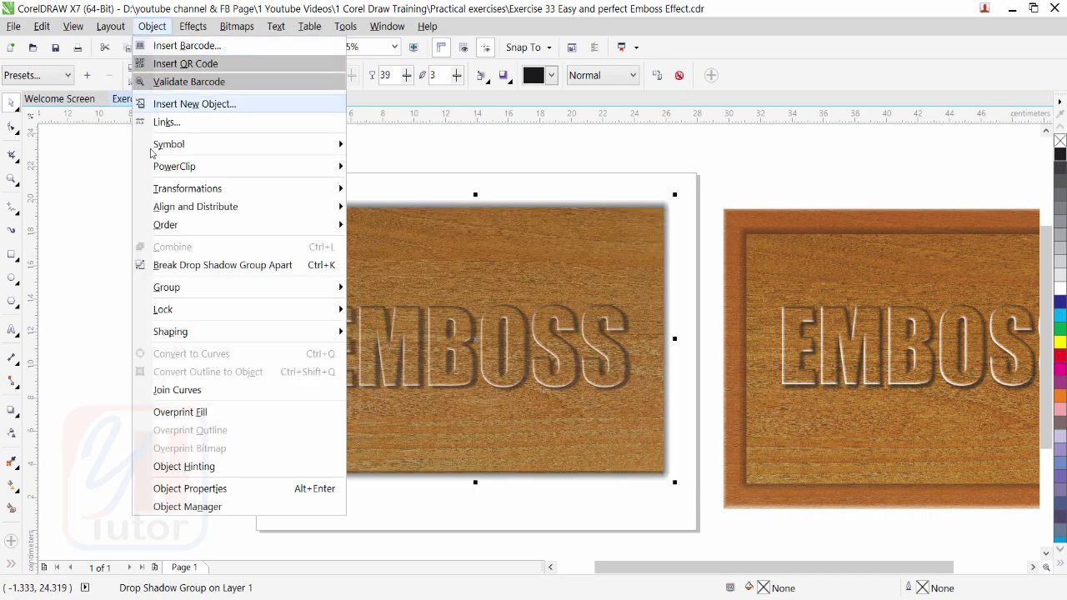
mouse_move(188, 227)
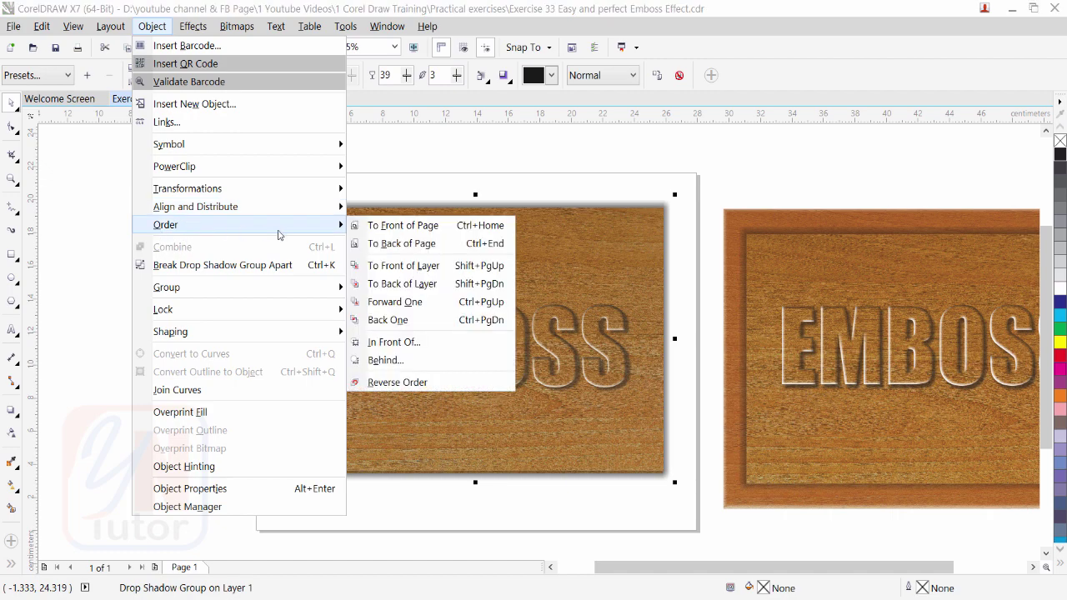
click(418, 246)
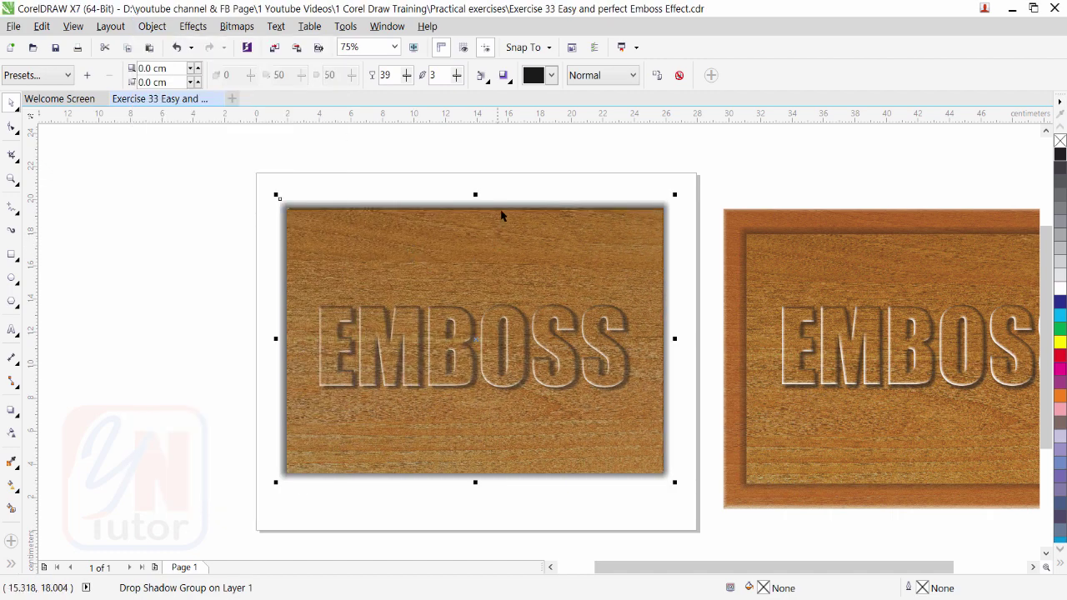
- Stretch the back wood texture outward from its centre in height and width to form an even border around the front panel
drag(475, 194, 475, 171)
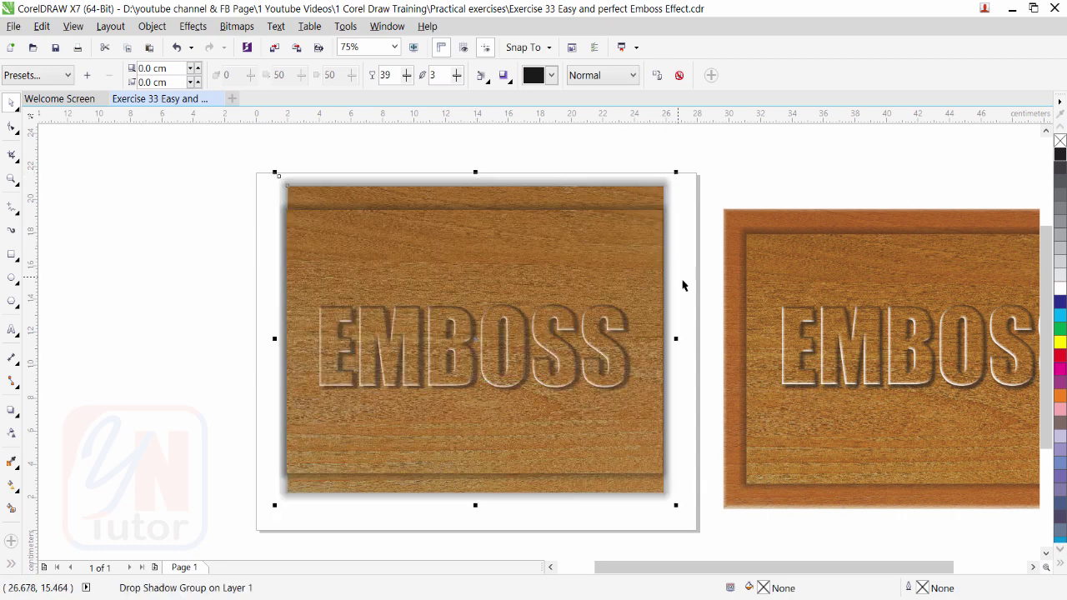
drag(675, 340, 695, 340)
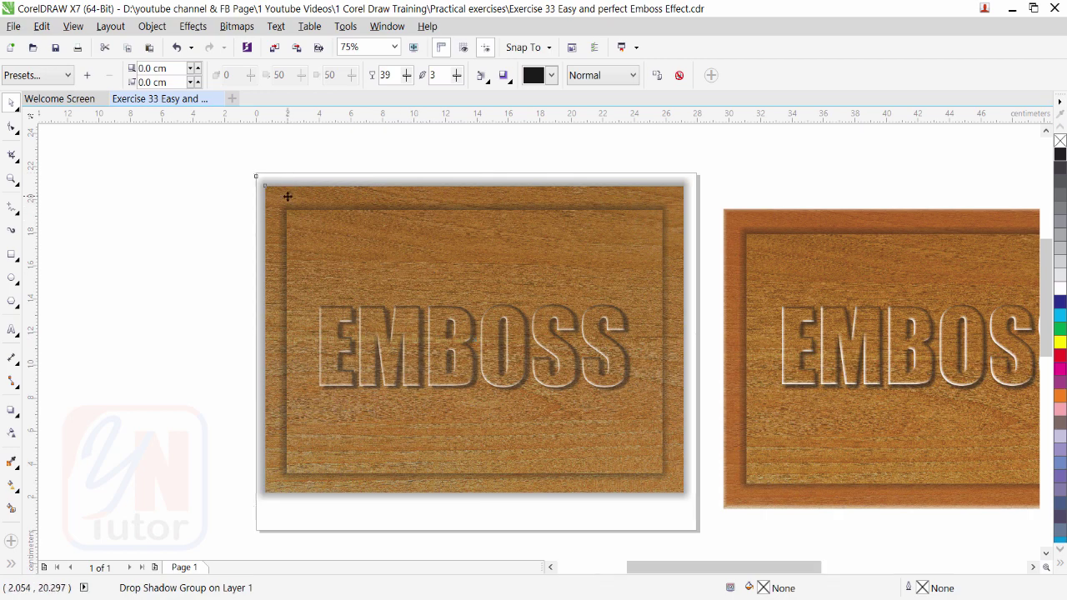
- Recolour the back texture's shadow by sampling the wood, and darken it to brown with CMYK values 31, 67, 100, 21
scroll(280, 199, up, 2)
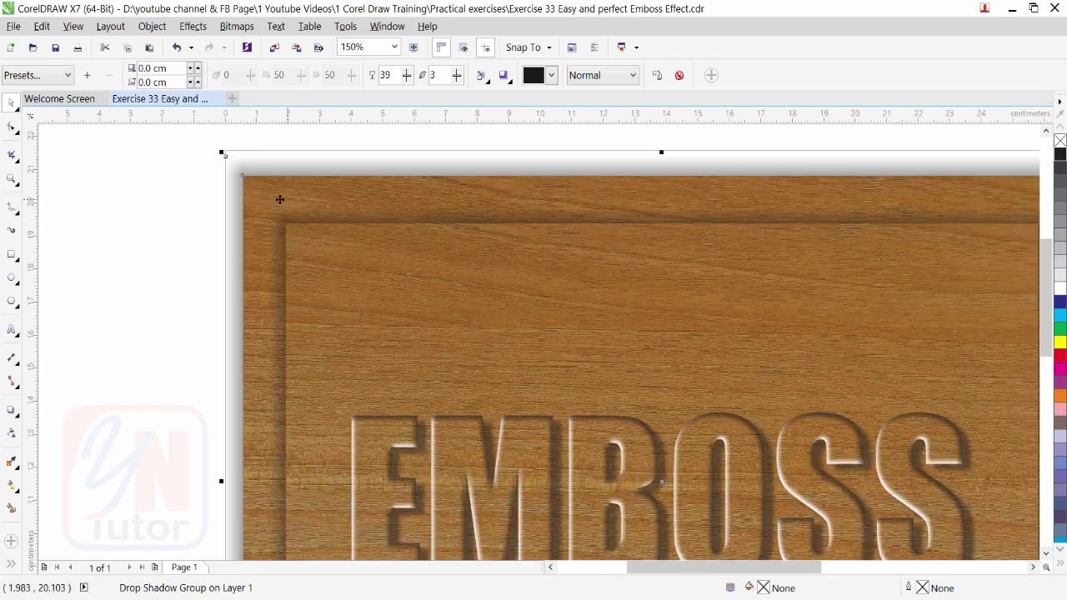
click(551, 76)
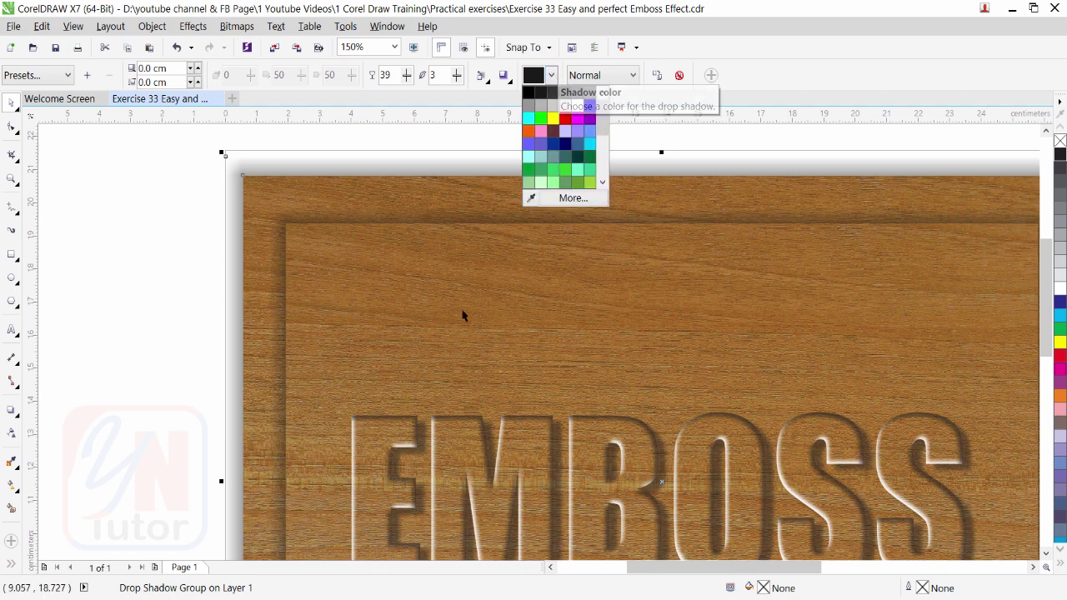
click(531, 199)
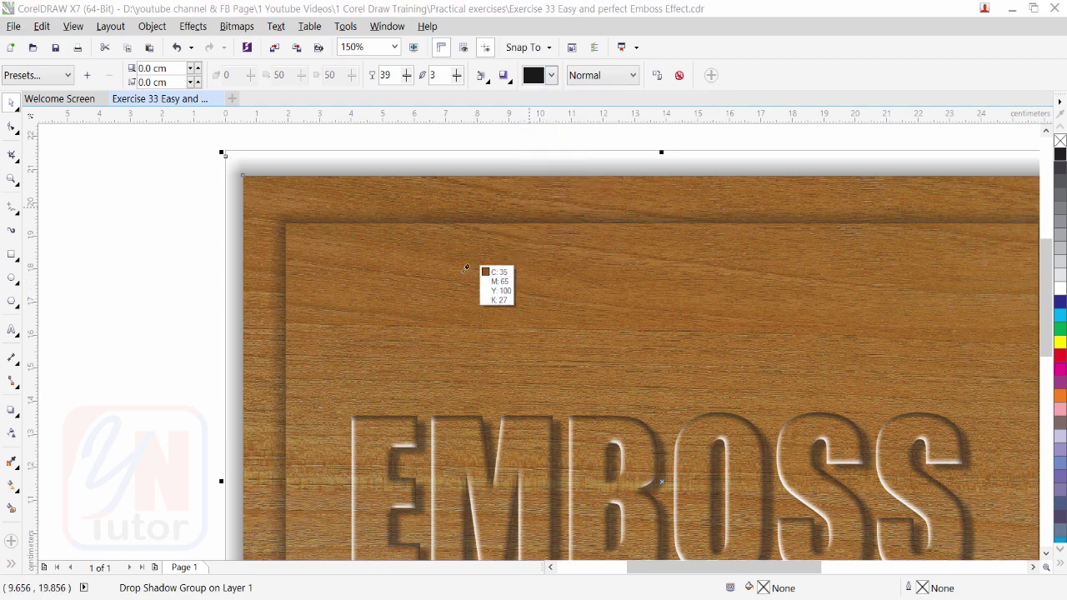
click(450, 286)
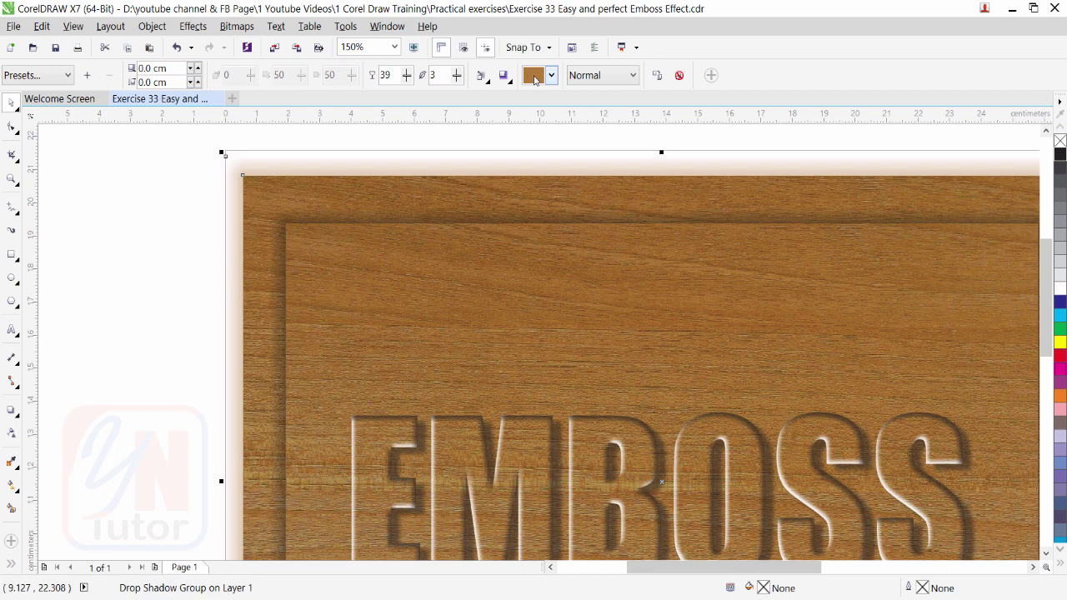
click(534, 77)
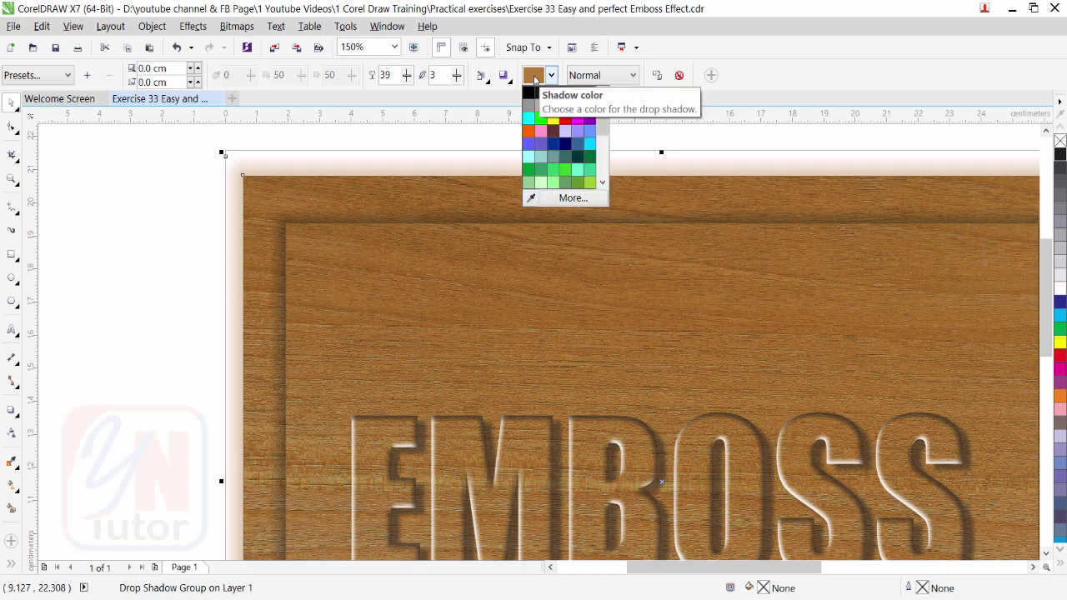
click(572, 197)
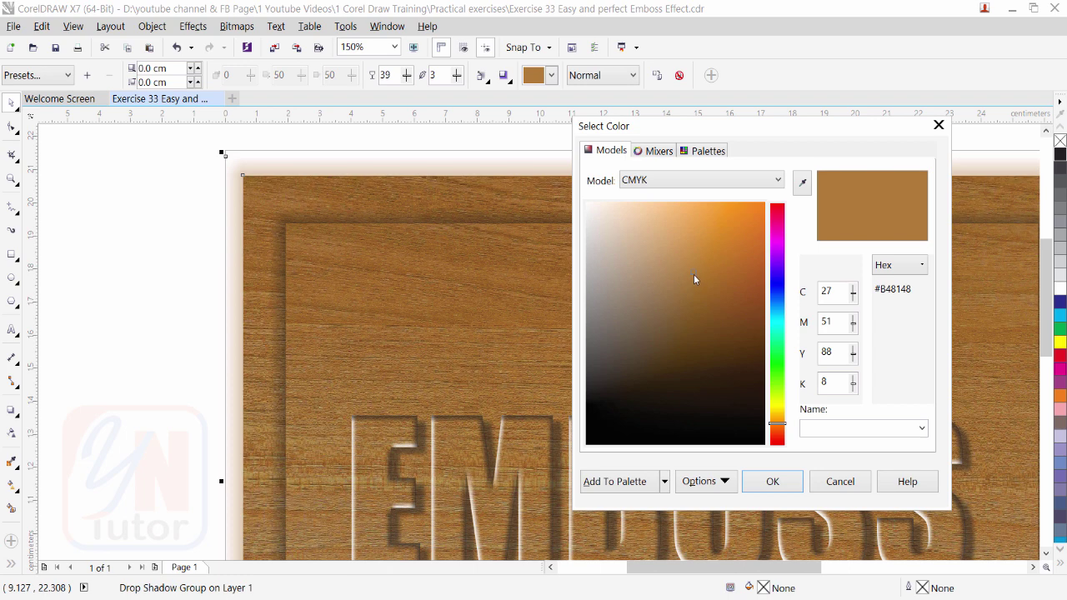
click(734, 296)
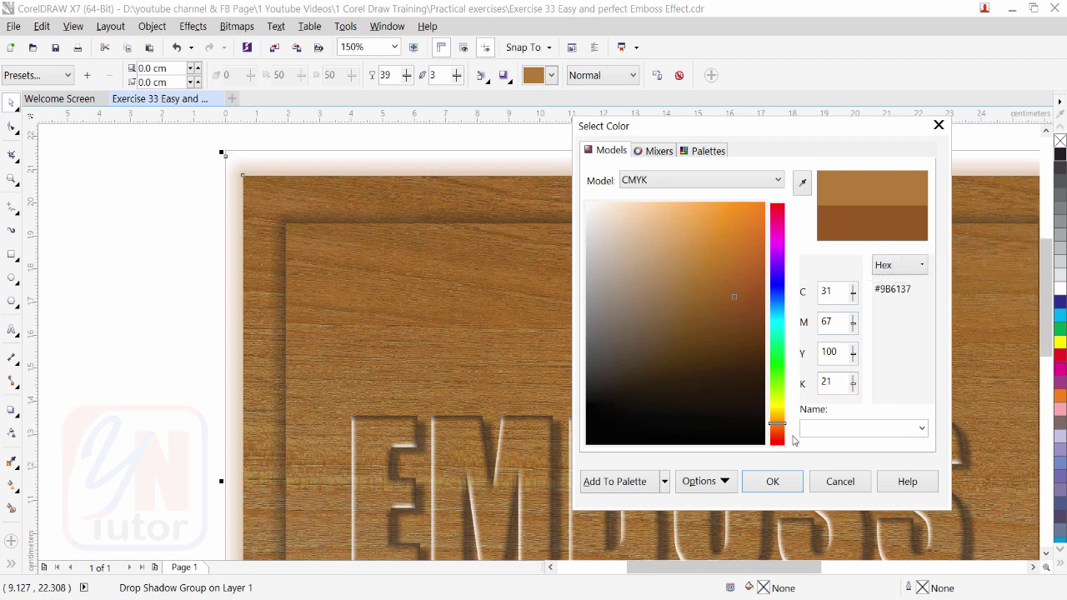
click(772, 481)
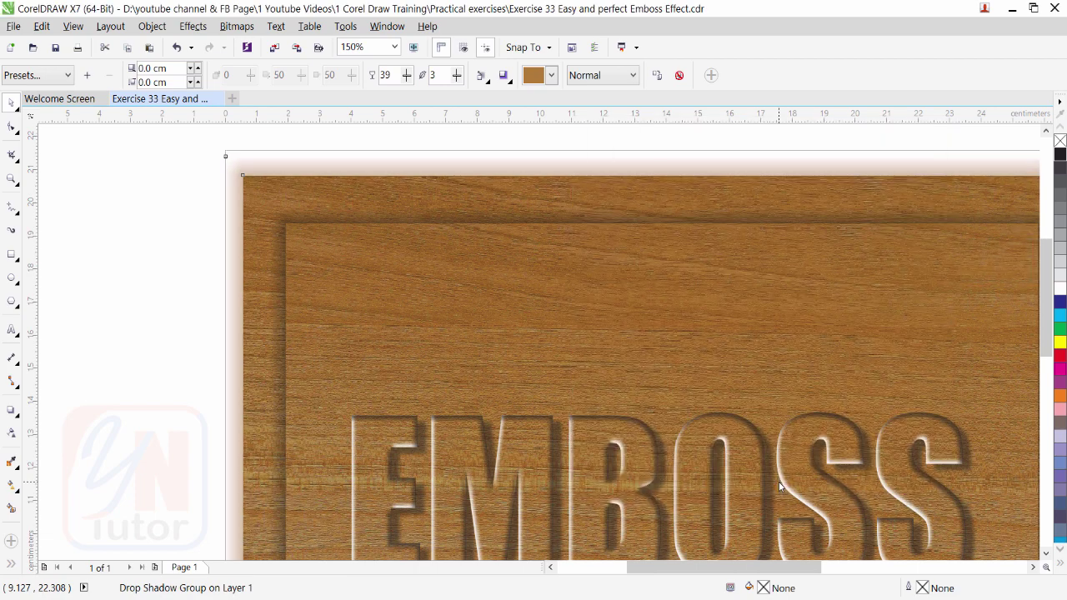
- Set the back wood texture's drop shadow to a Squared feathering edge, Inside feathering direction and an opacity of 100
click(504, 80)
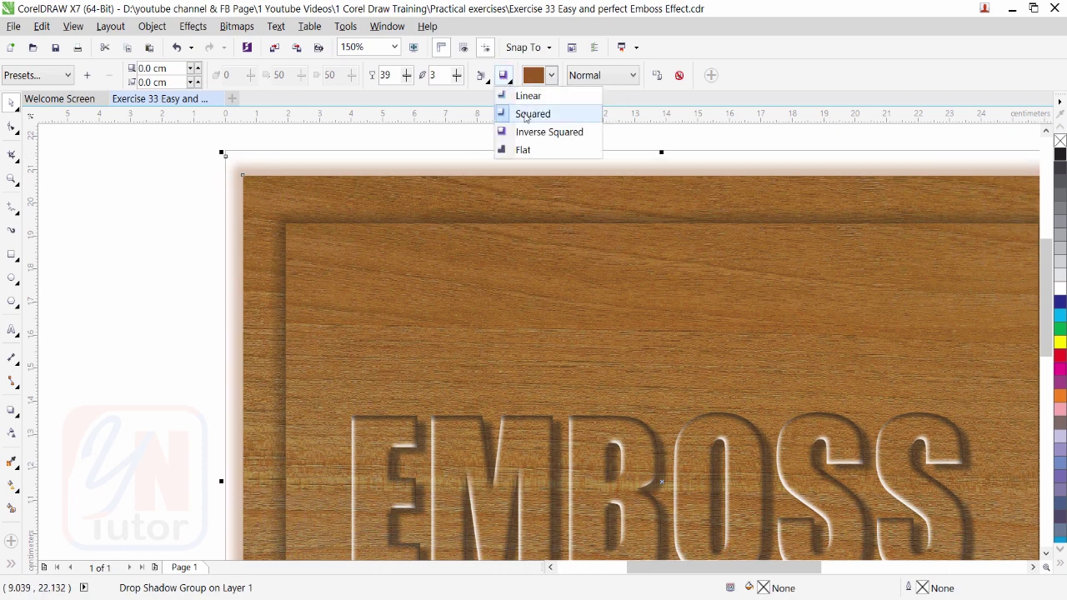
click(525, 115)
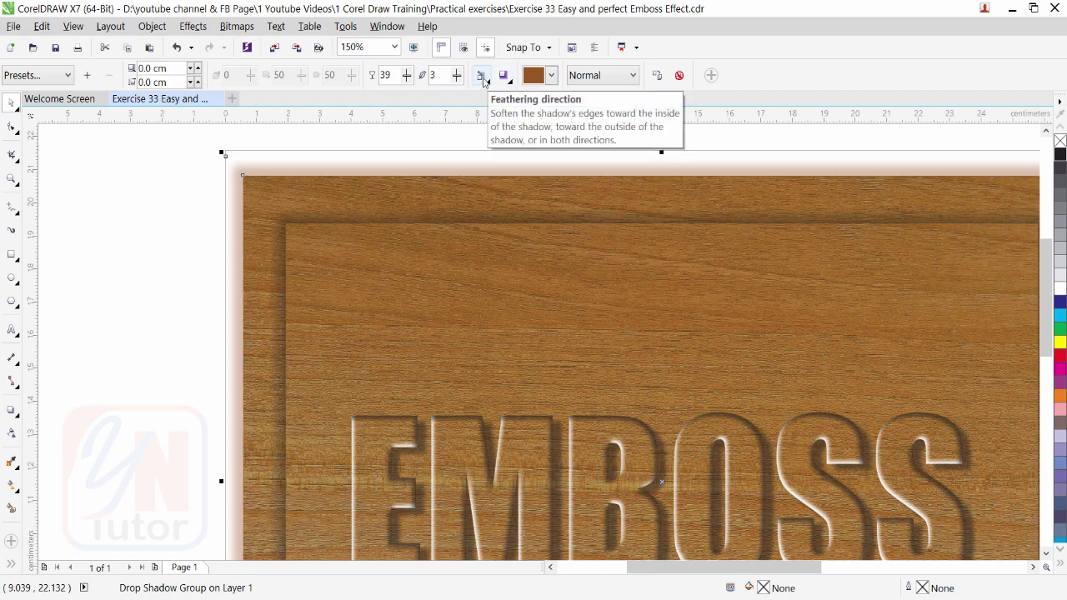
click(485, 80)
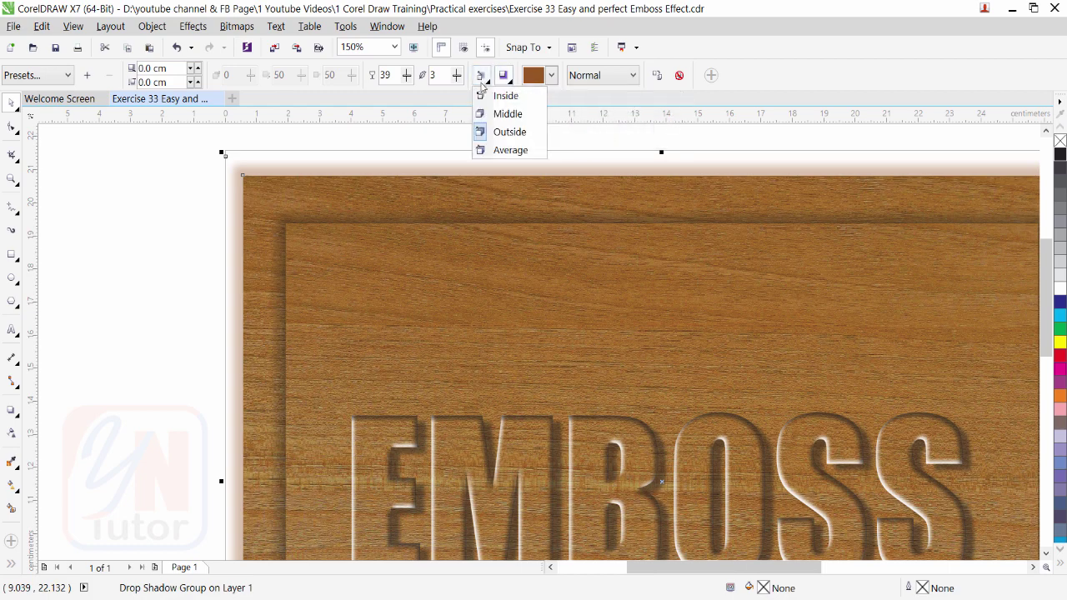
click(483, 98)
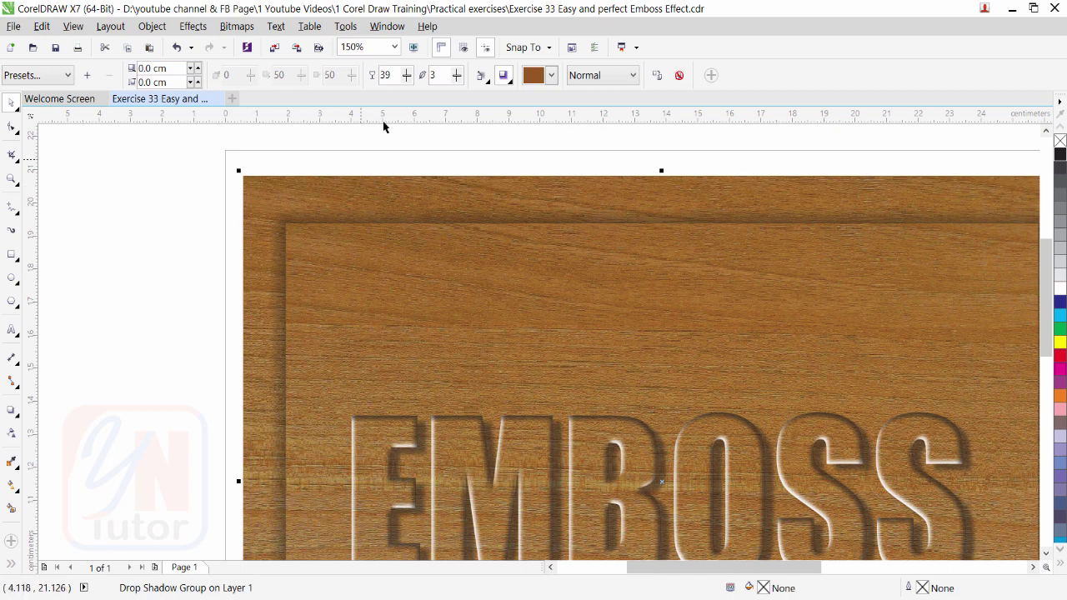
drag(406, 78, 442, 89)
- Apply a uniform transparency of 50 to the back wood texture so its brown inner shadow shades the border
click(11, 436)
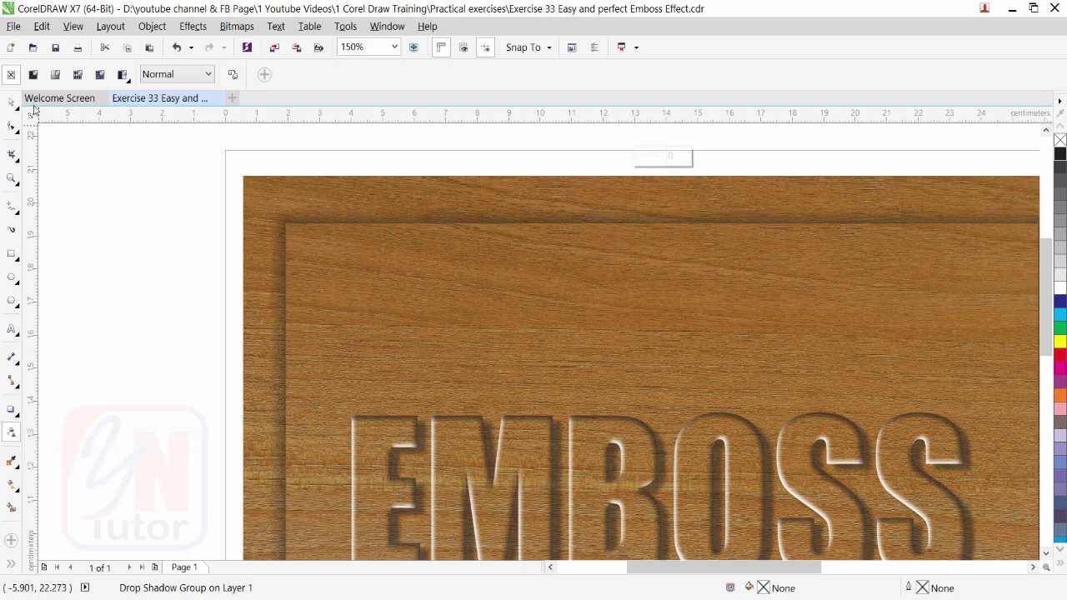
click(32, 75)
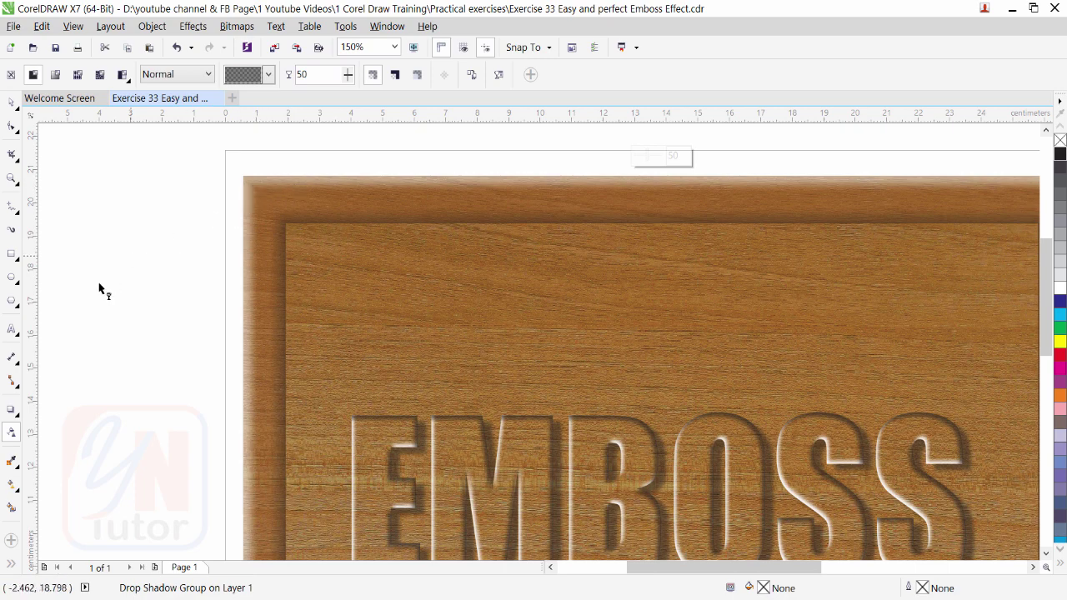
click(11, 410)
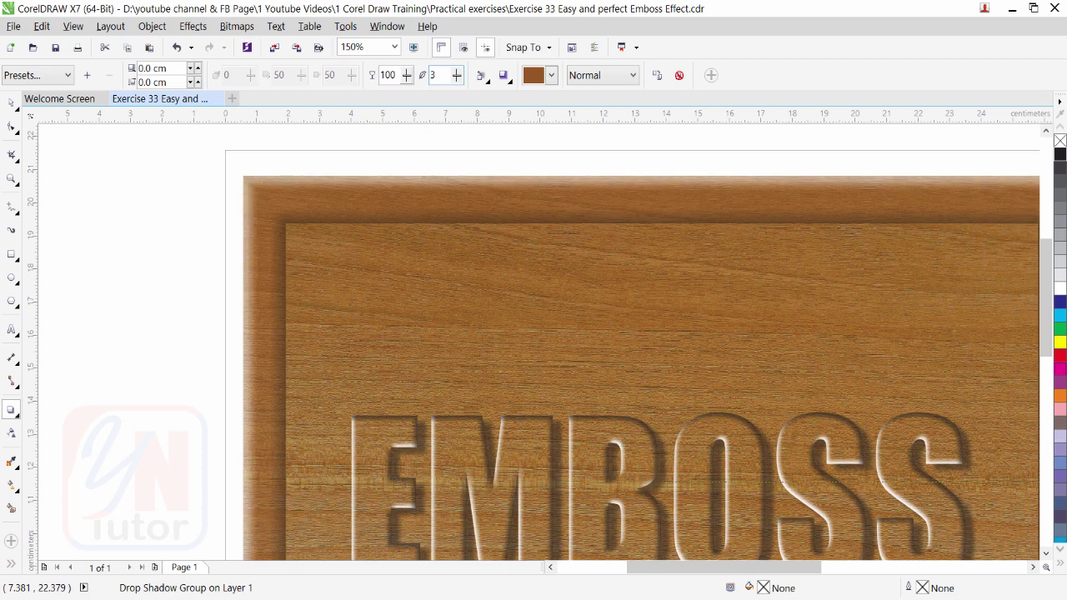
scroll(388, 197, down, 2)
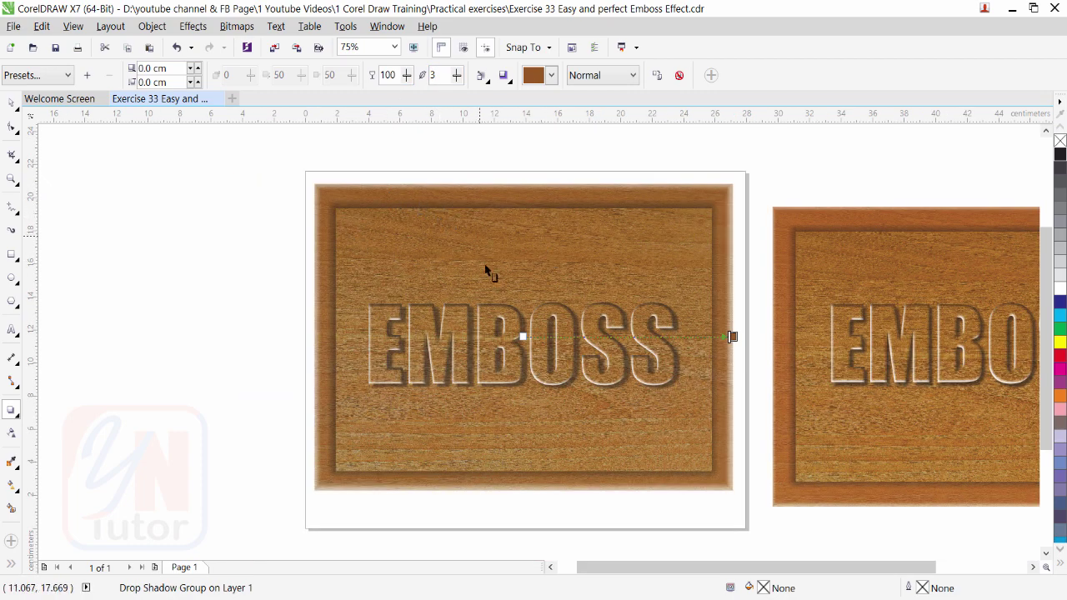
click(10, 104)
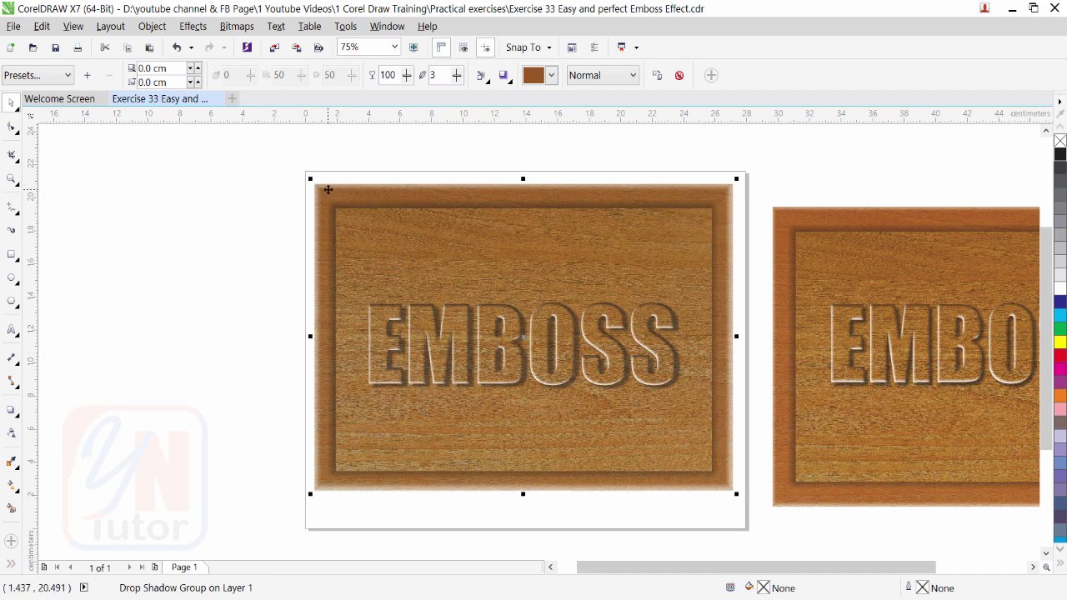
click(12, 179)
drag(303, 174, 746, 505)
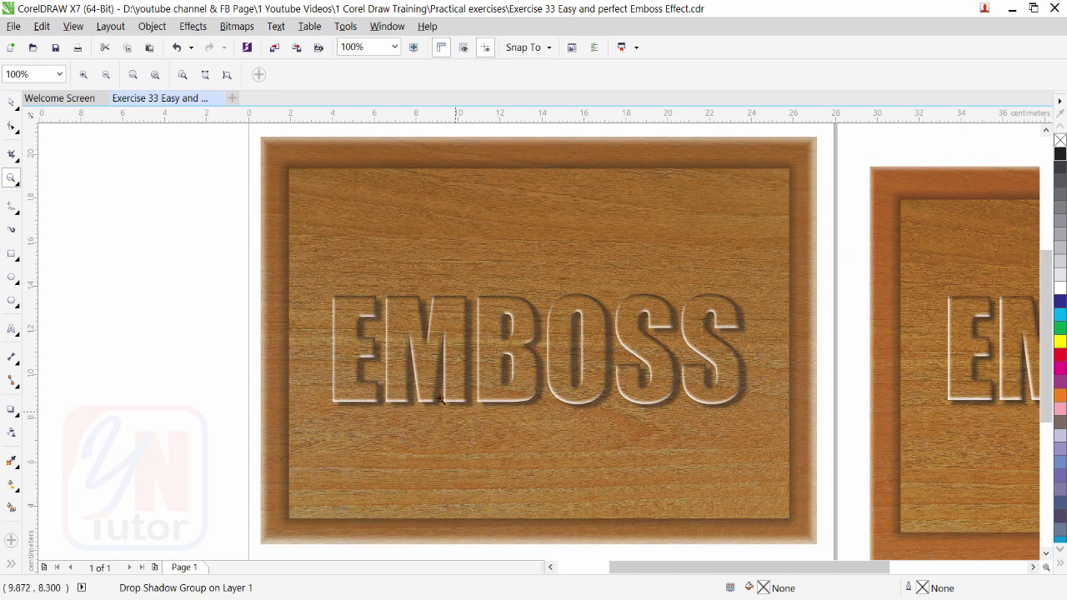